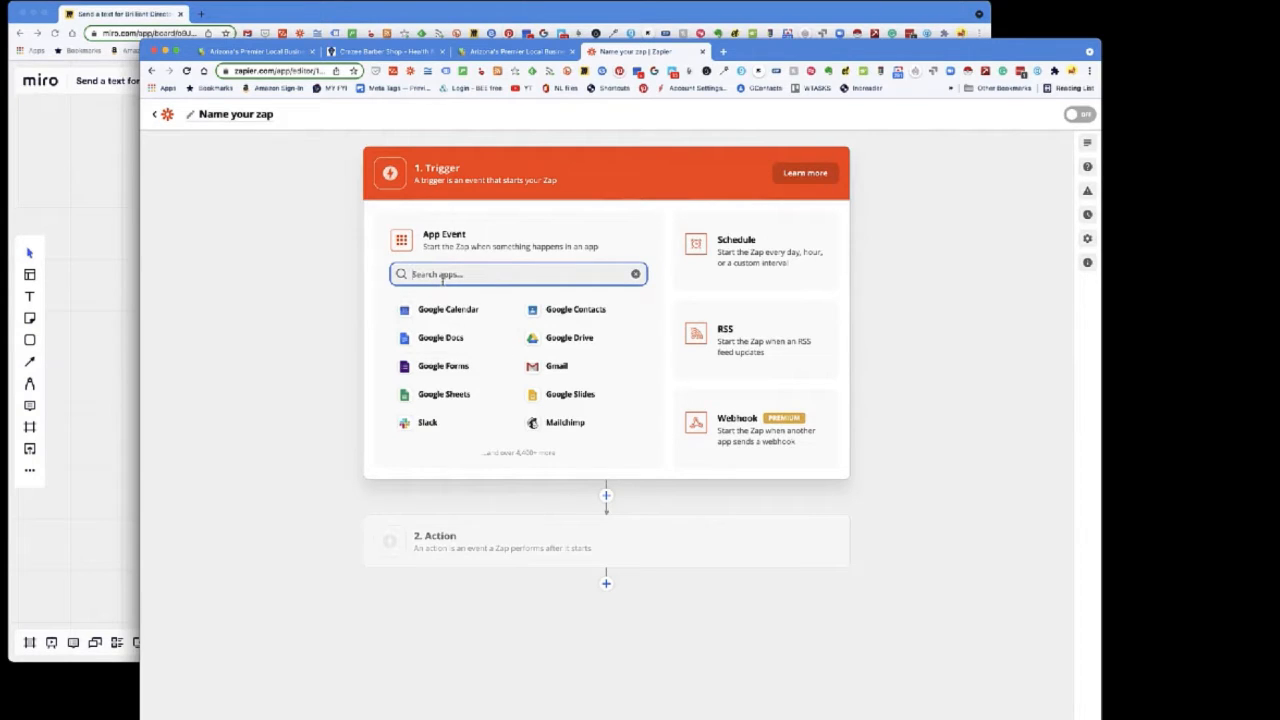
- Set the zap's trigger to Webhooks by Zapier with the Catch Hook event and continue to the trigger setup
{"action": "type", "text": "web"}
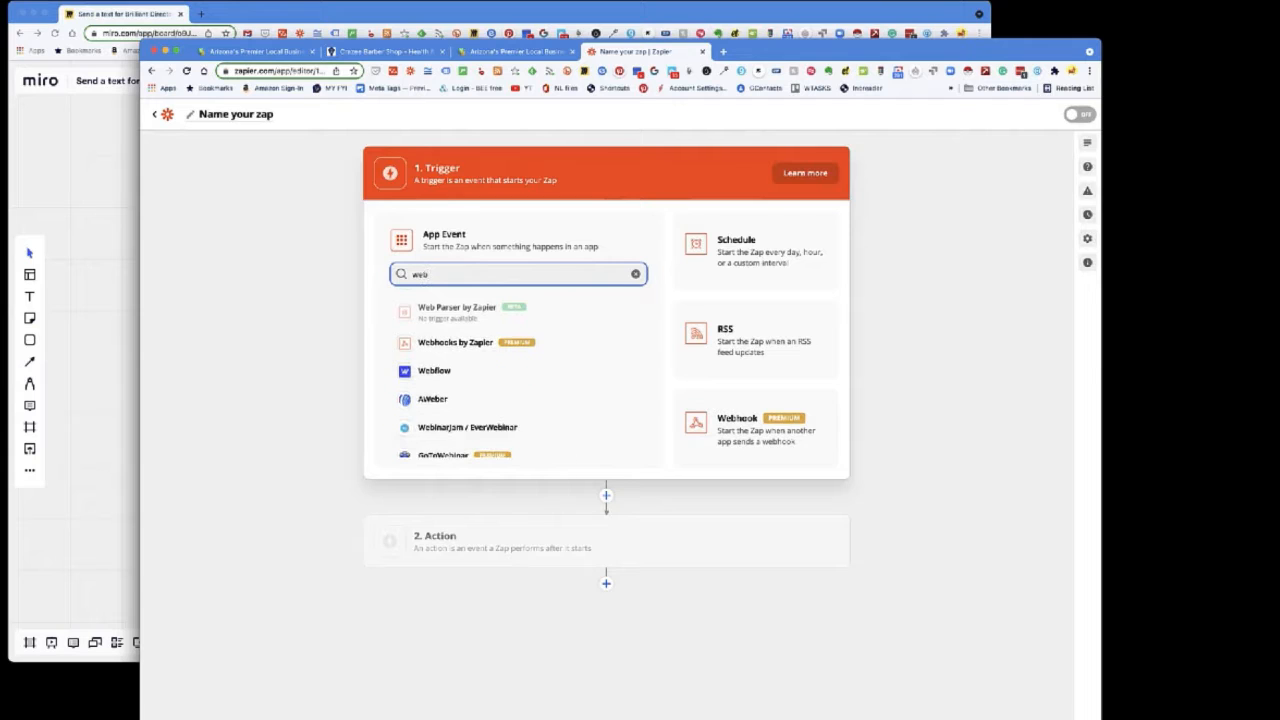
{"action": "scroll", "coordinate": [472, 396], "scroll_direction": "down", "scroll_amount": 10}
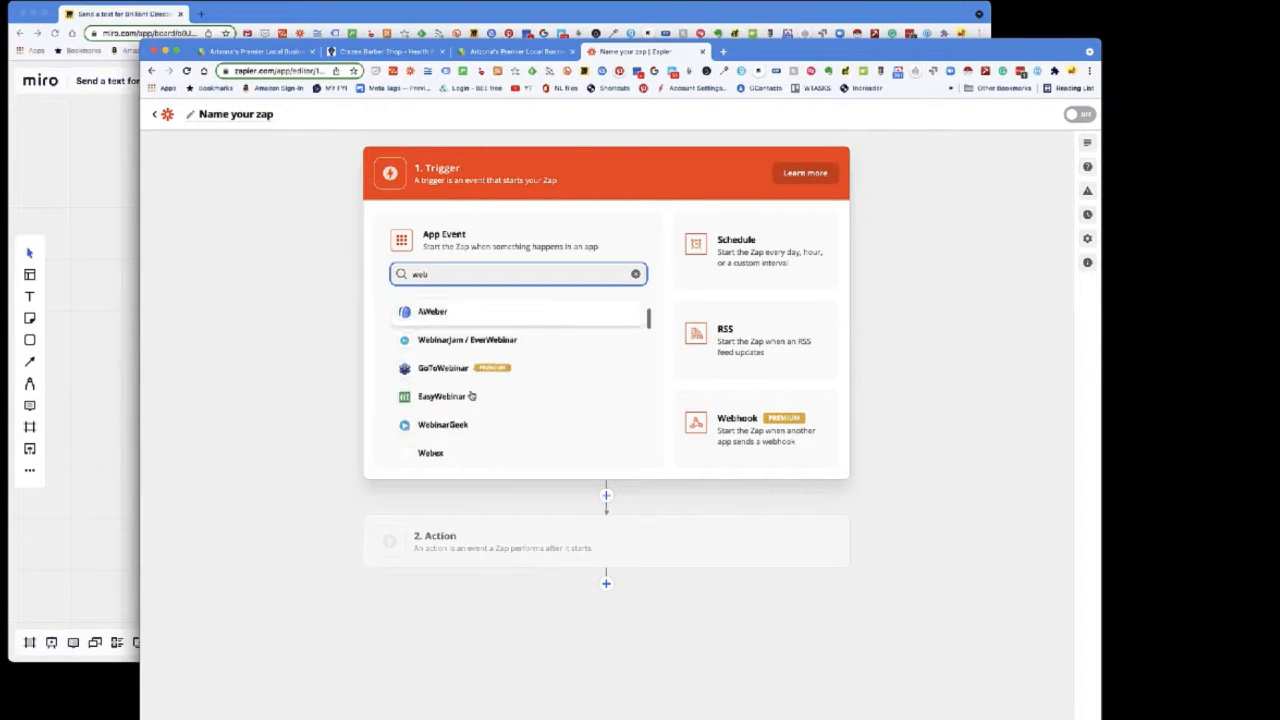
{"action": "scroll", "coordinate": [523, 397], "scroll_direction": "up", "scroll_amount": 10}
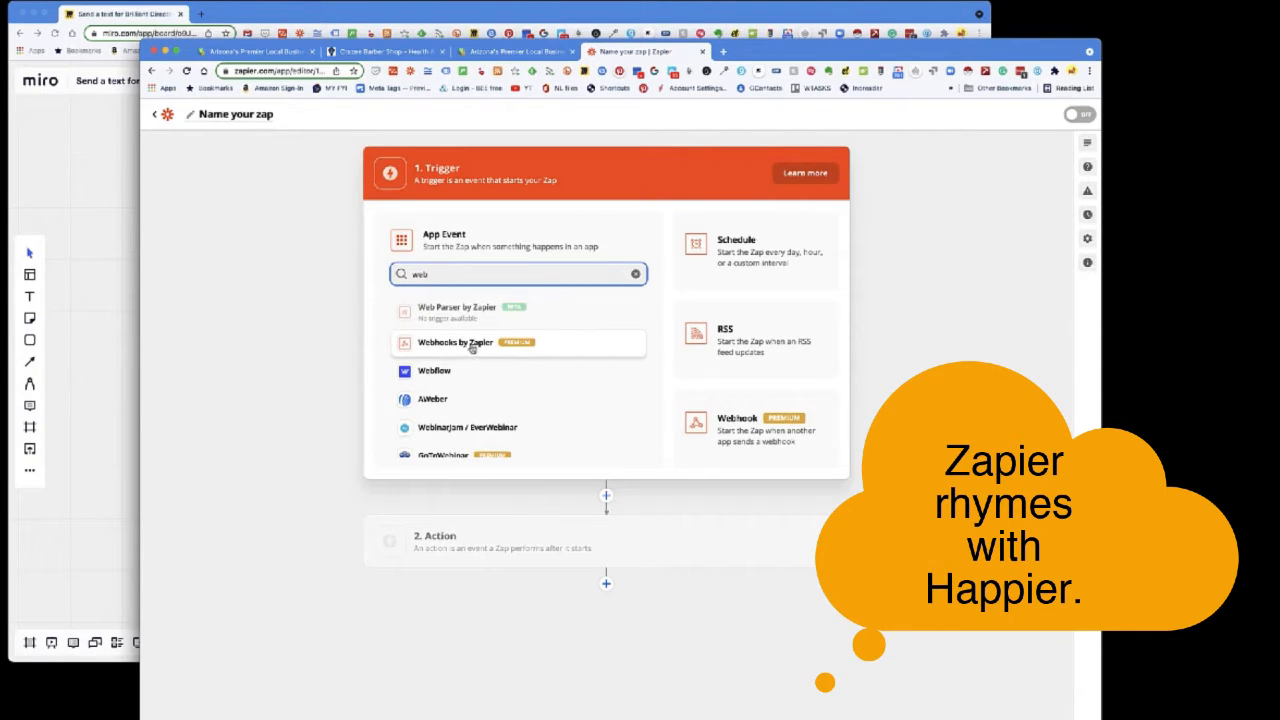
{"action": "scroll", "coordinate": [471, 347], "scroll_direction": "down", "scroll_amount": 1}
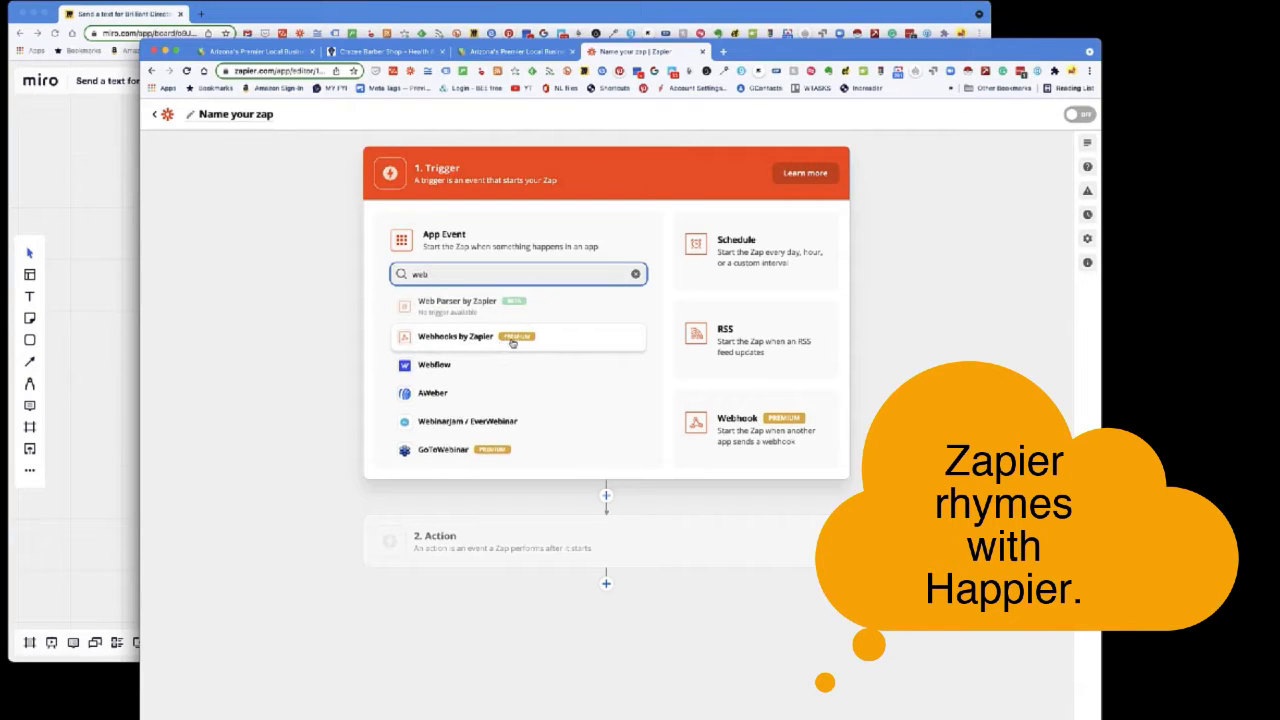
{"action": "left_click", "coordinate": [459, 344]}
{"action": "left_click", "coordinate": [531, 311]}
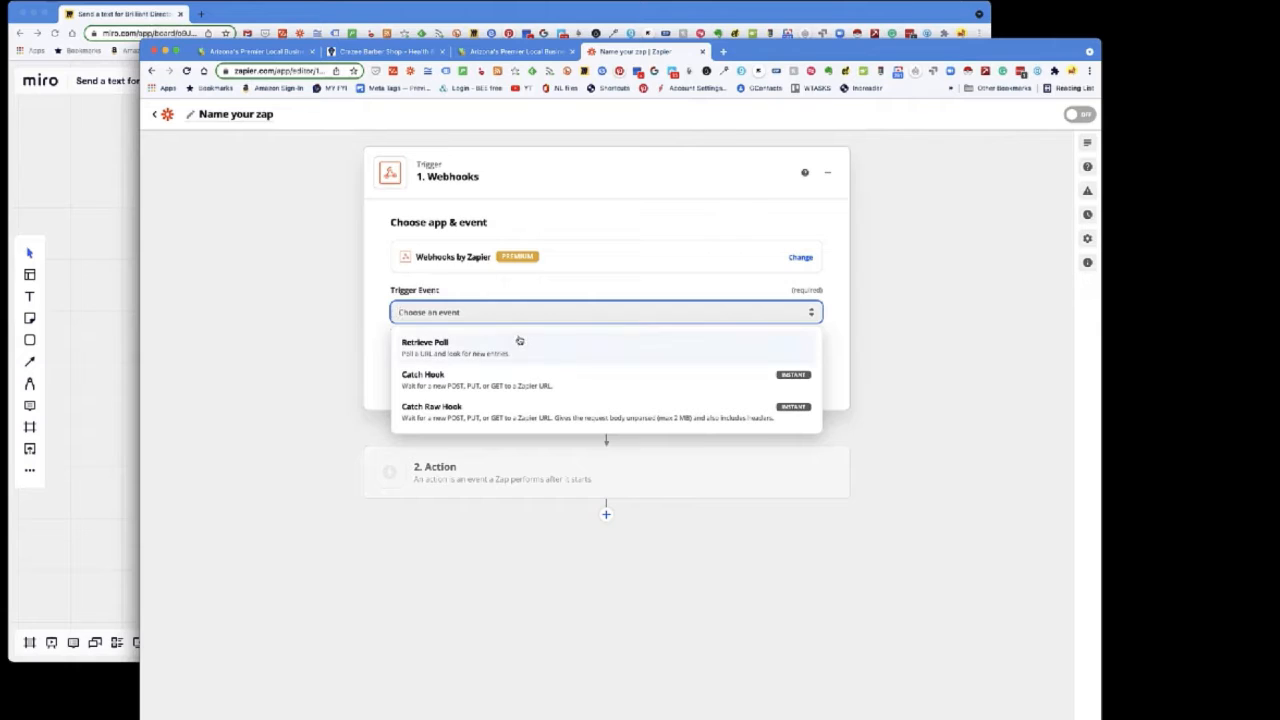
{"action": "left_click", "coordinate": [430, 382]}
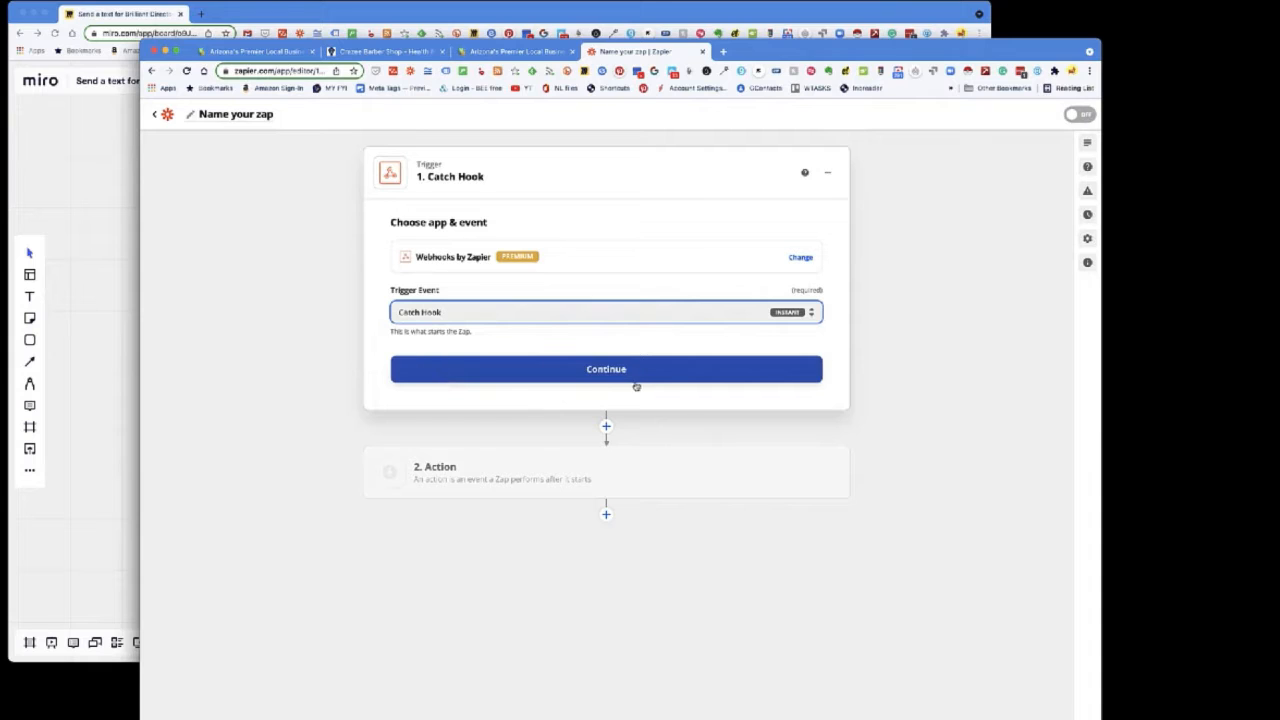
{"action": "left_click", "coordinate": [401, 379]}
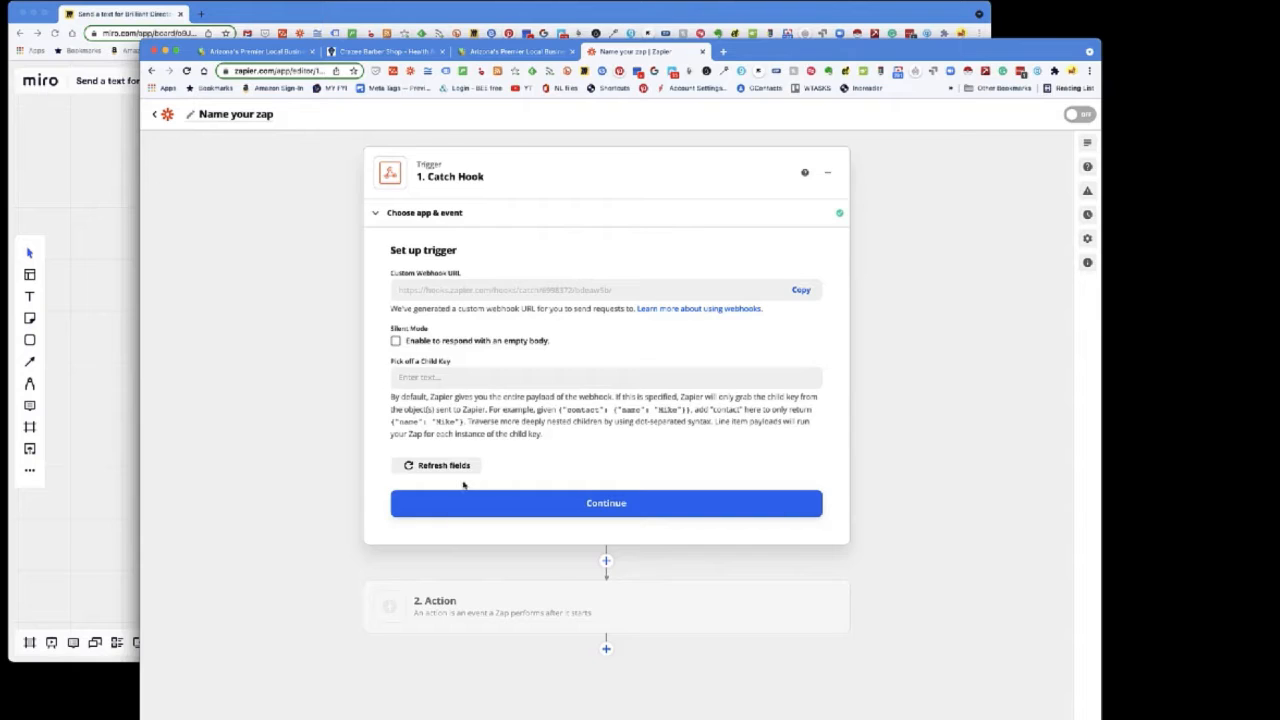
- Copy the generated custom webhook URL and continue to the trigger test without changing the optional settings
{"action": "left_click", "coordinate": [801, 290]}
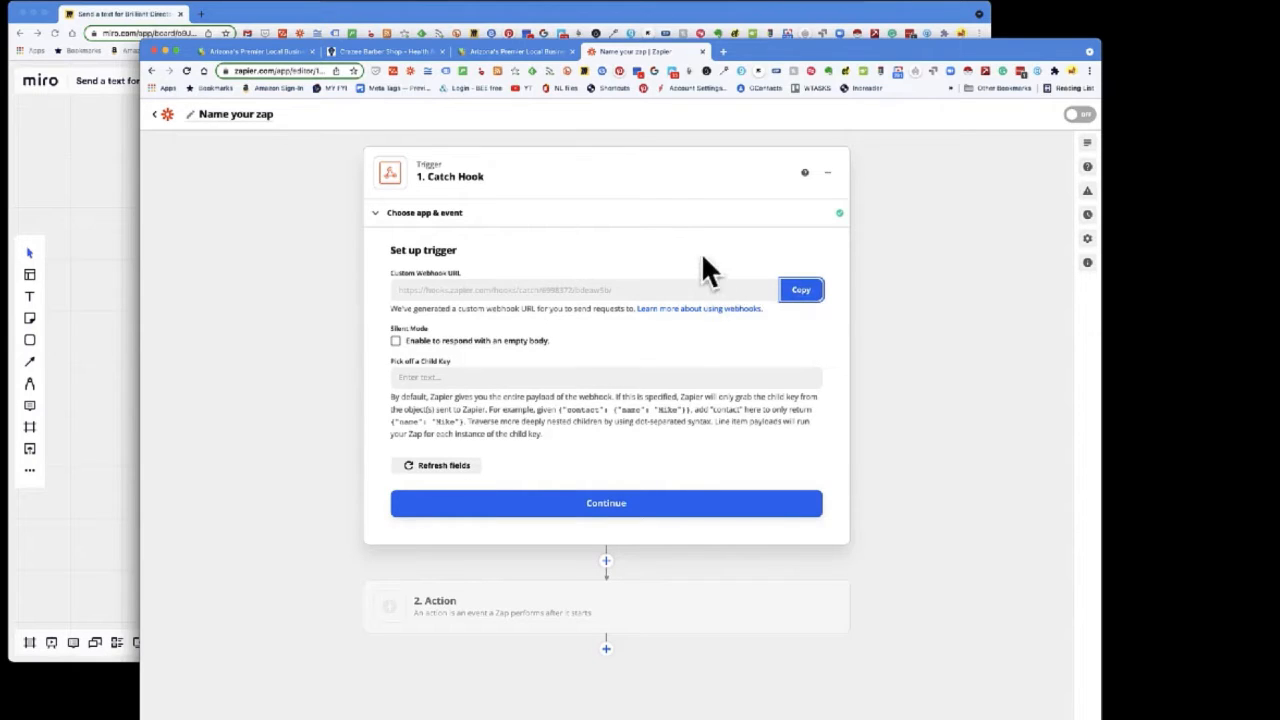
{"action": "left_click", "coordinate": [652, 505]}
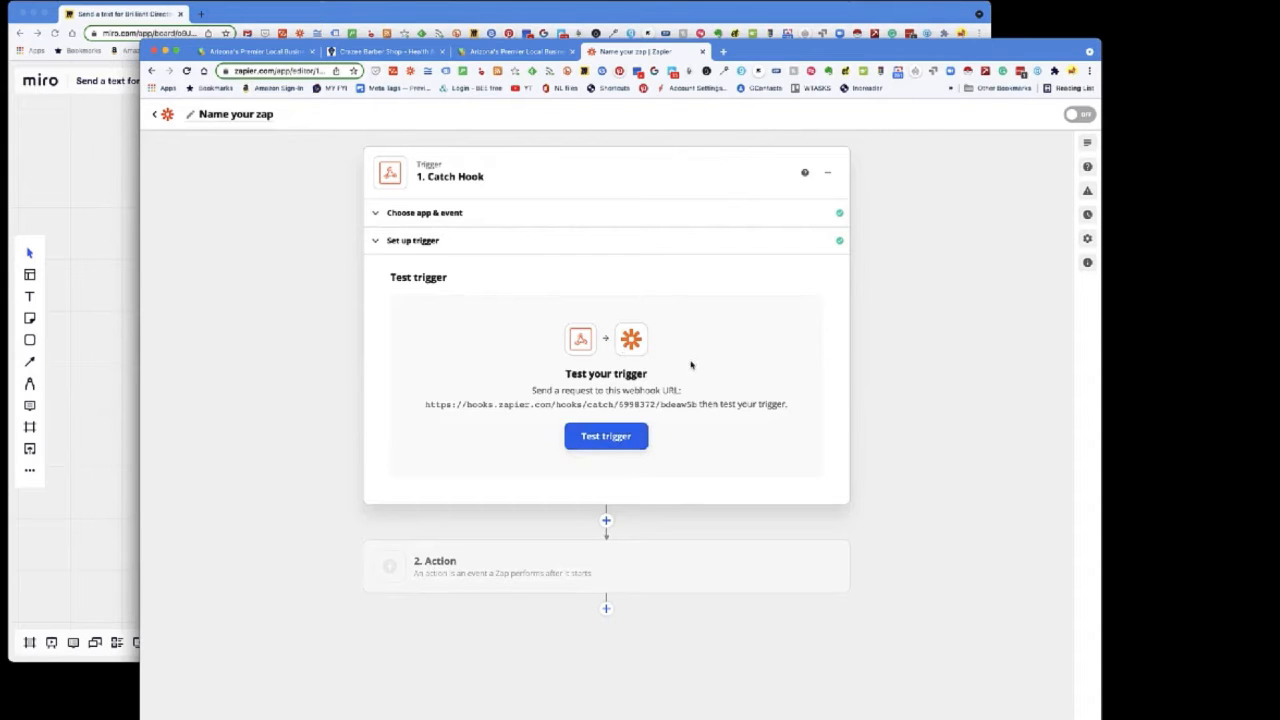
{"action": "left_click_drag", "start_coordinate": [774, 53], "coordinate": [745, 50]}
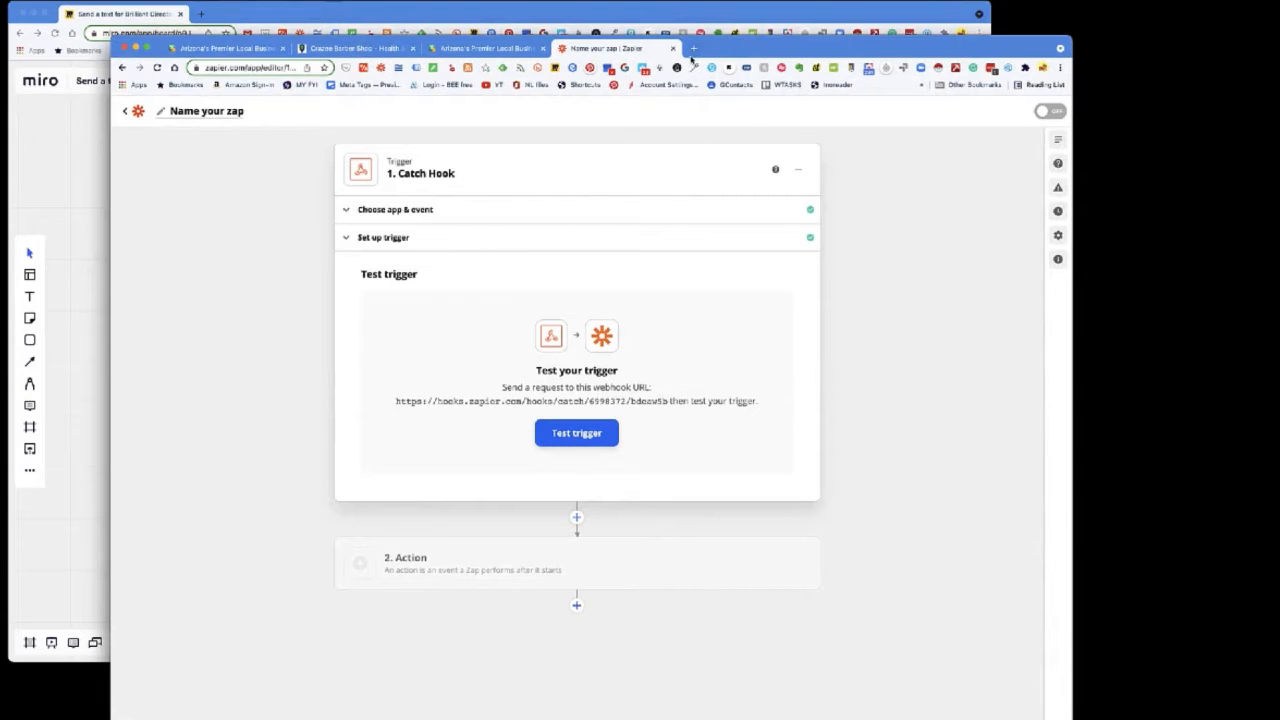
- Switch to the directory admin console and review the existing entries on the Member Leads page
{"action": "left_click", "coordinate": [487, 50]}
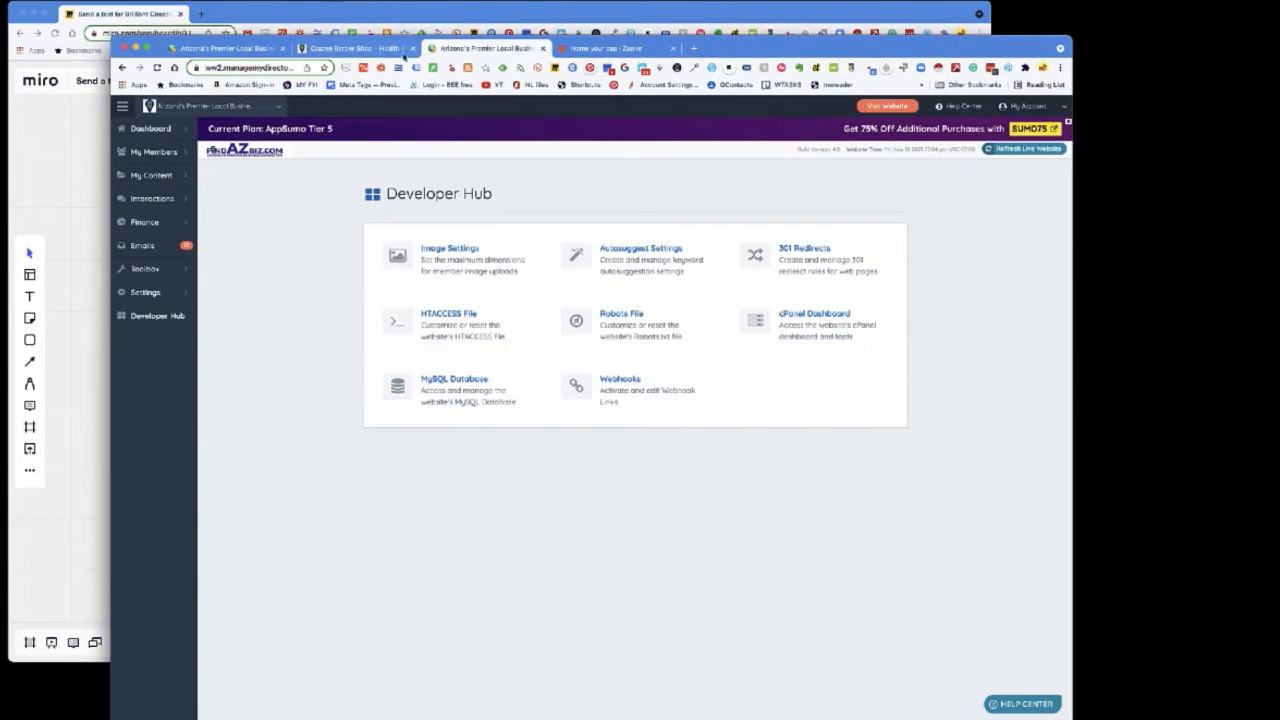
{"action": "left_click", "coordinate": [219, 56]}
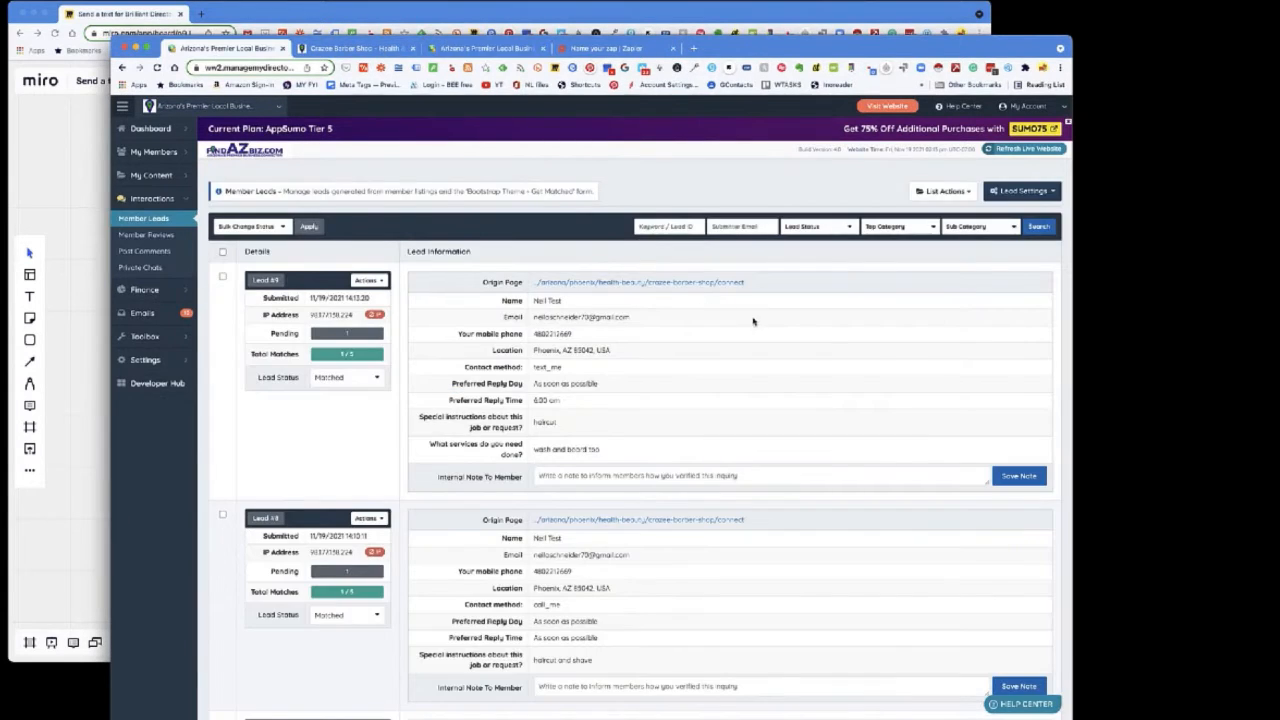
{"action": "scroll", "coordinate": [430, 362], "scroll_direction": "down", "scroll_amount": 3}
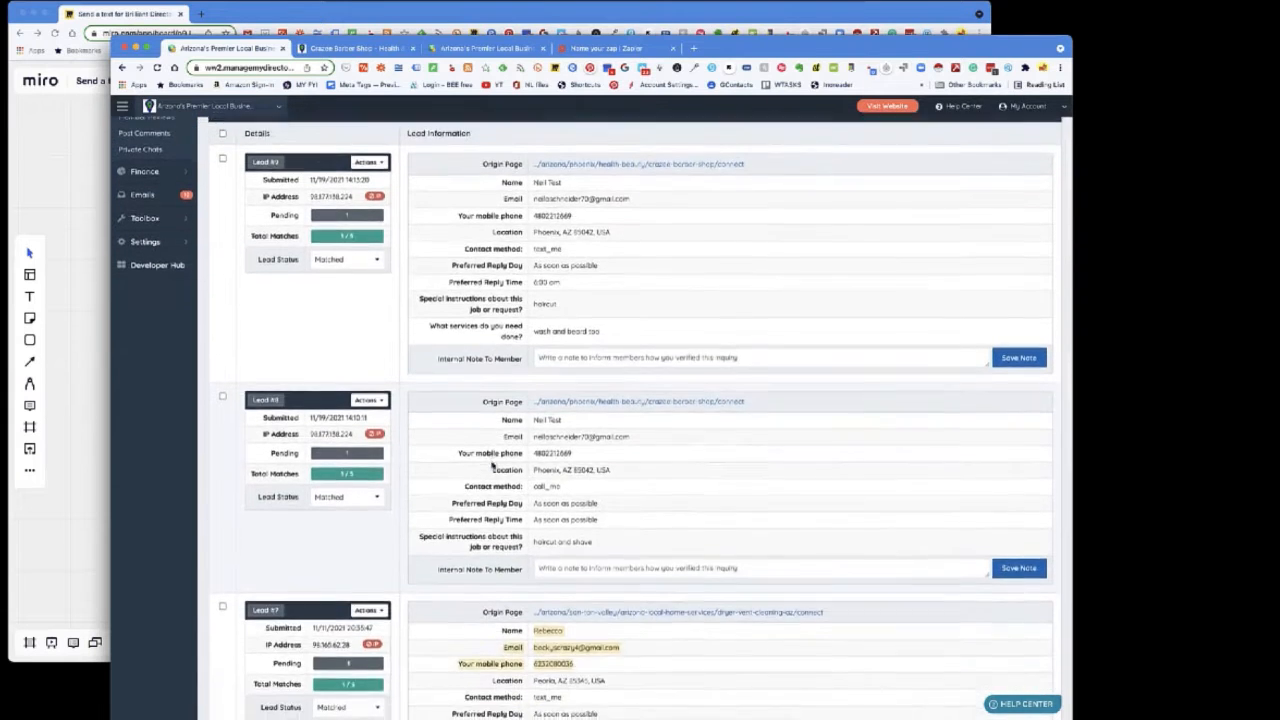
{"action": "scroll", "coordinate": [585, 465], "scroll_direction": "up", "scroll_amount": 3}
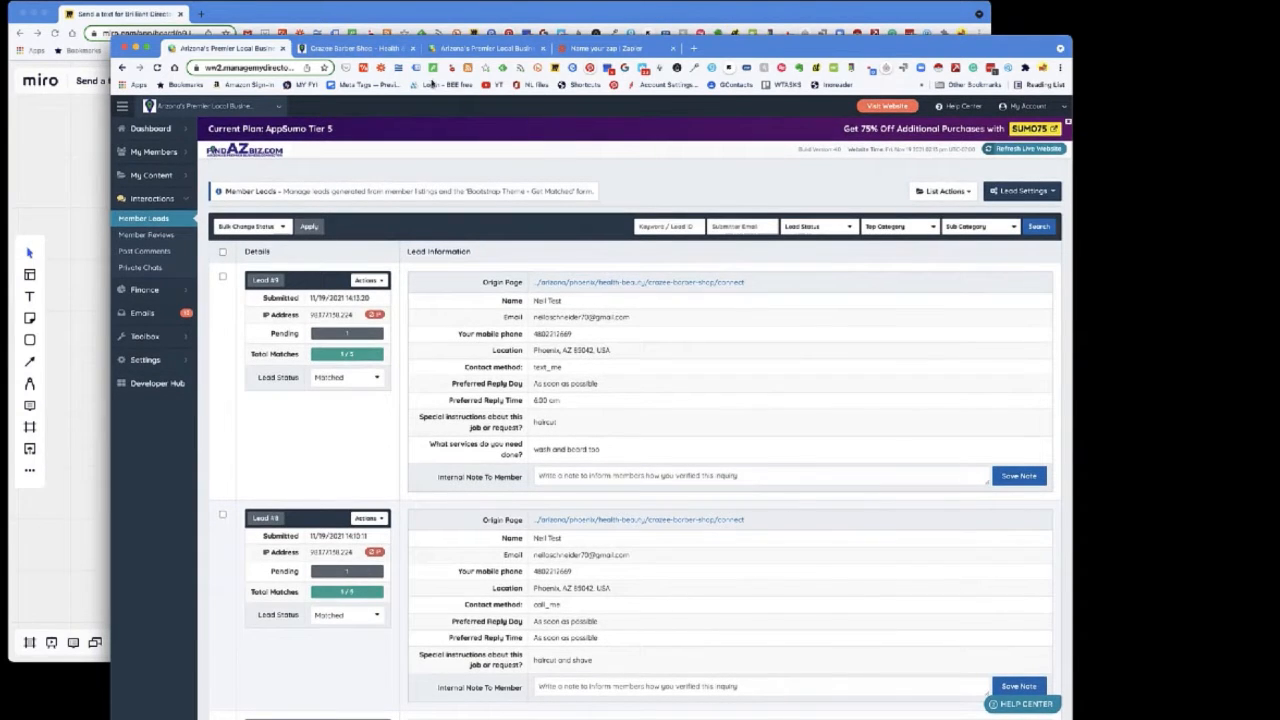
- In the Developer Hub's Webhooks, replace the Lead Submitted webhook link with the copied Zapier URL and save the webhook settings
{"action": "left_click", "coordinate": [358, 49]}
{"action": "left_click", "coordinate": [480, 50]}
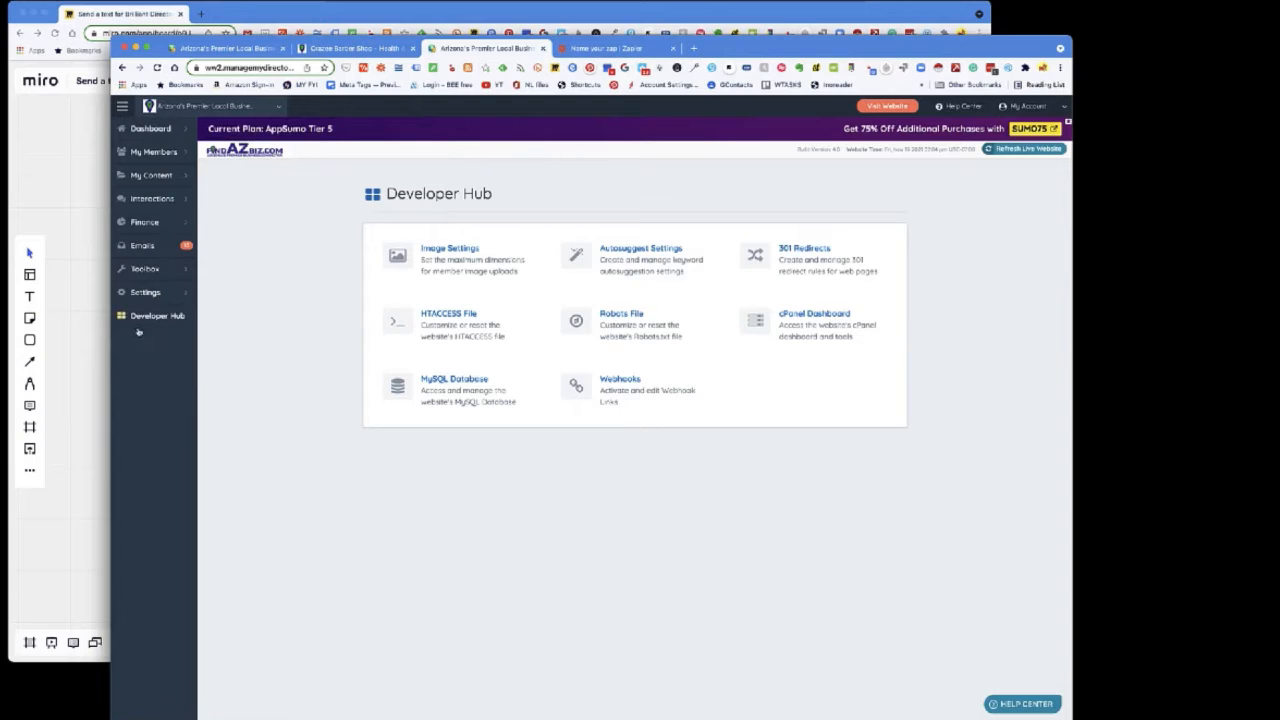
{"action": "left_click", "coordinate": [616, 388]}
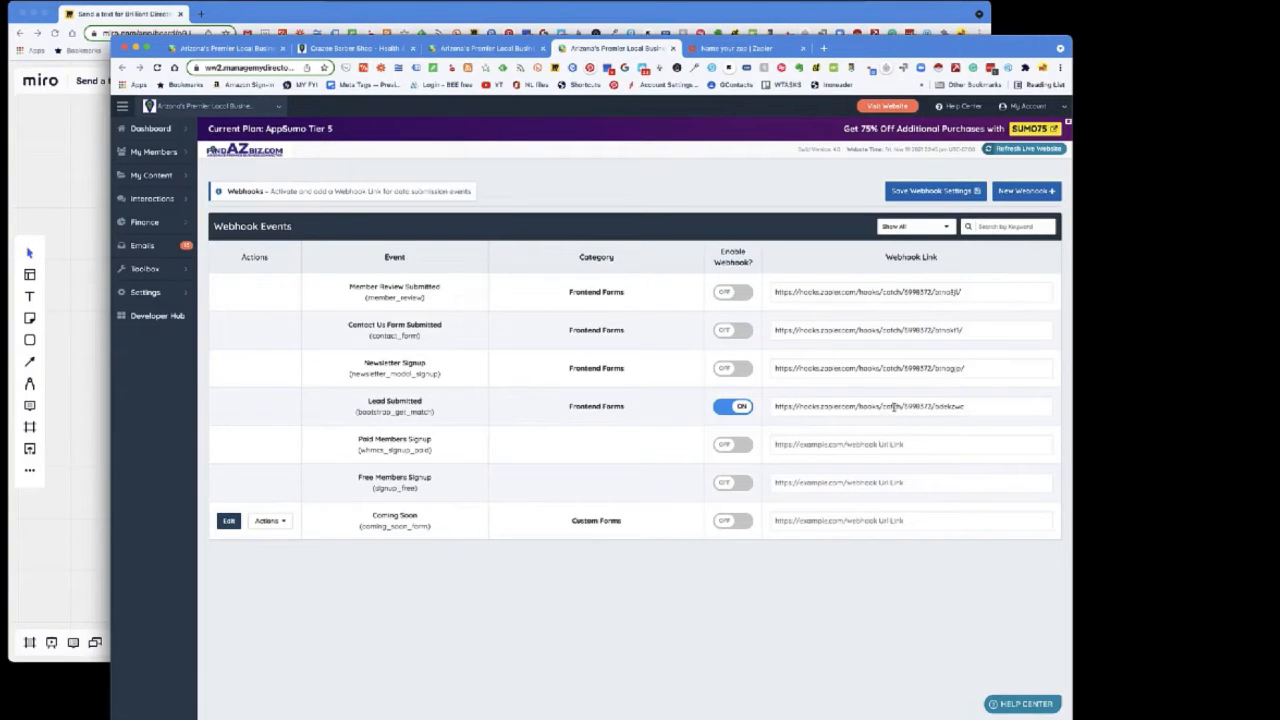
{"action": "triple_click", "coordinate": [893, 406]}
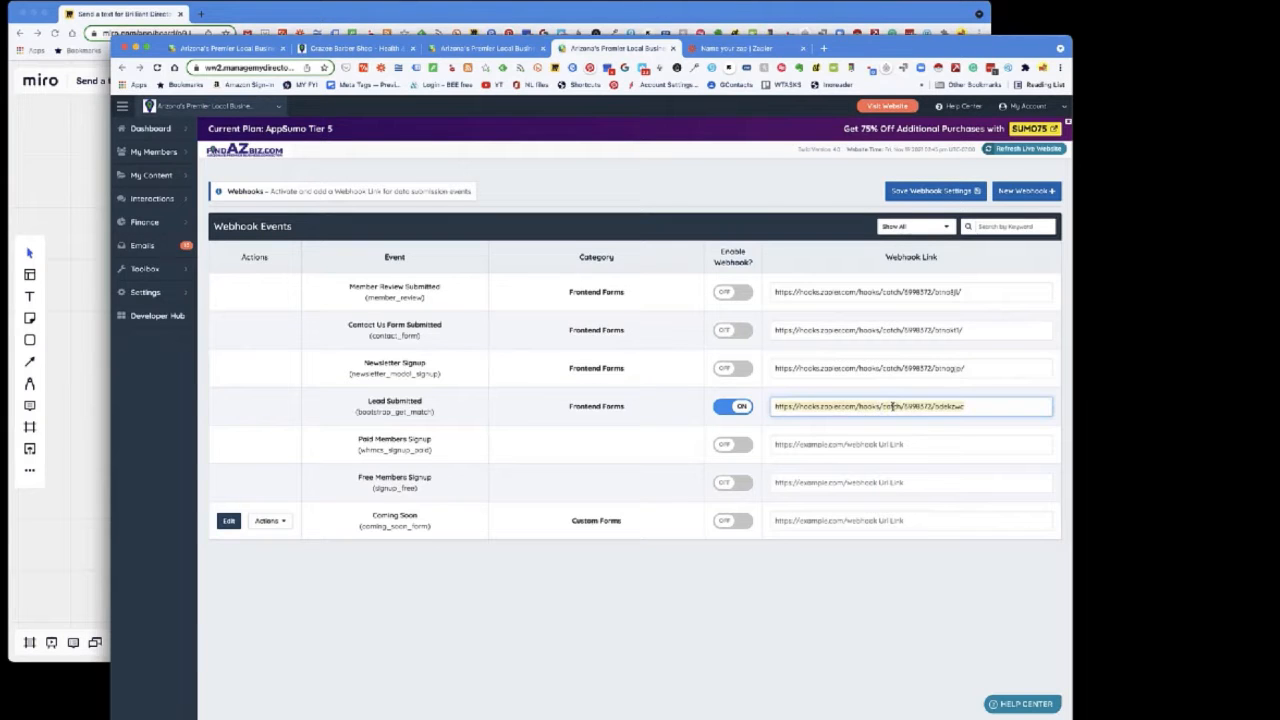
{"action": "key", "text": "BackSpace"}
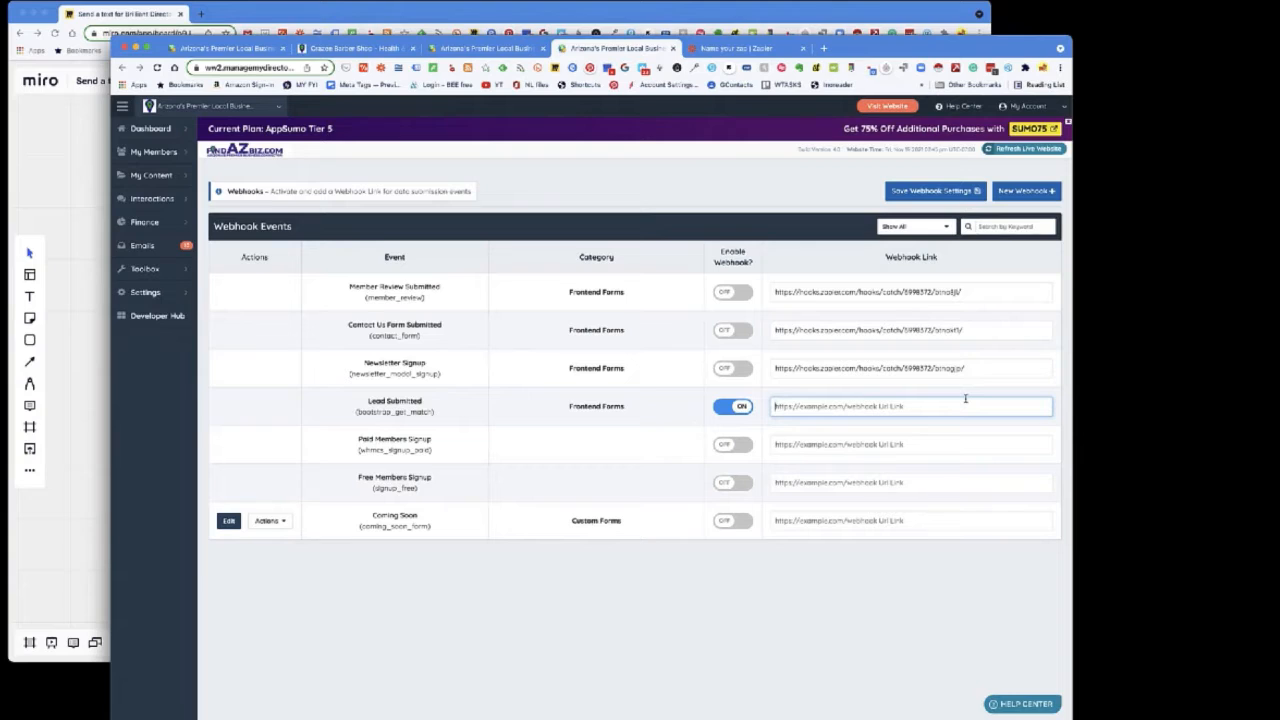
{"action": "key", "text": "super+v"}
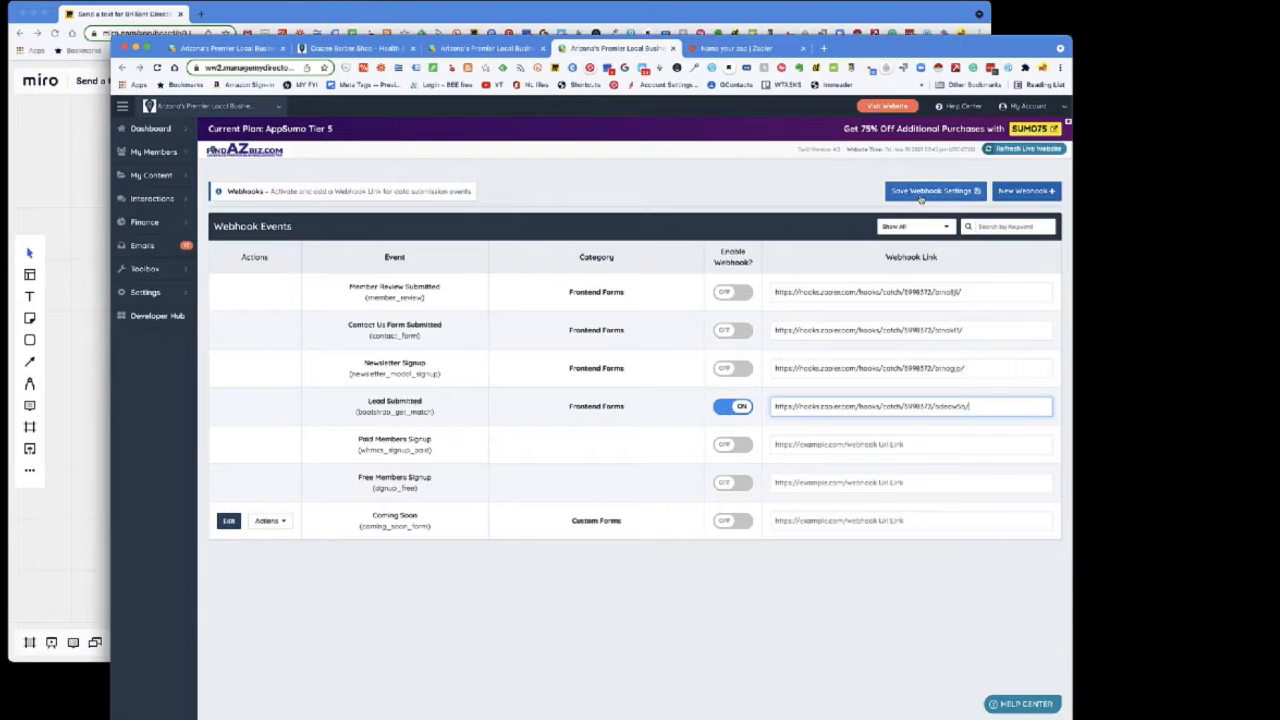
{"action": "left_click", "coordinate": [923, 196]}
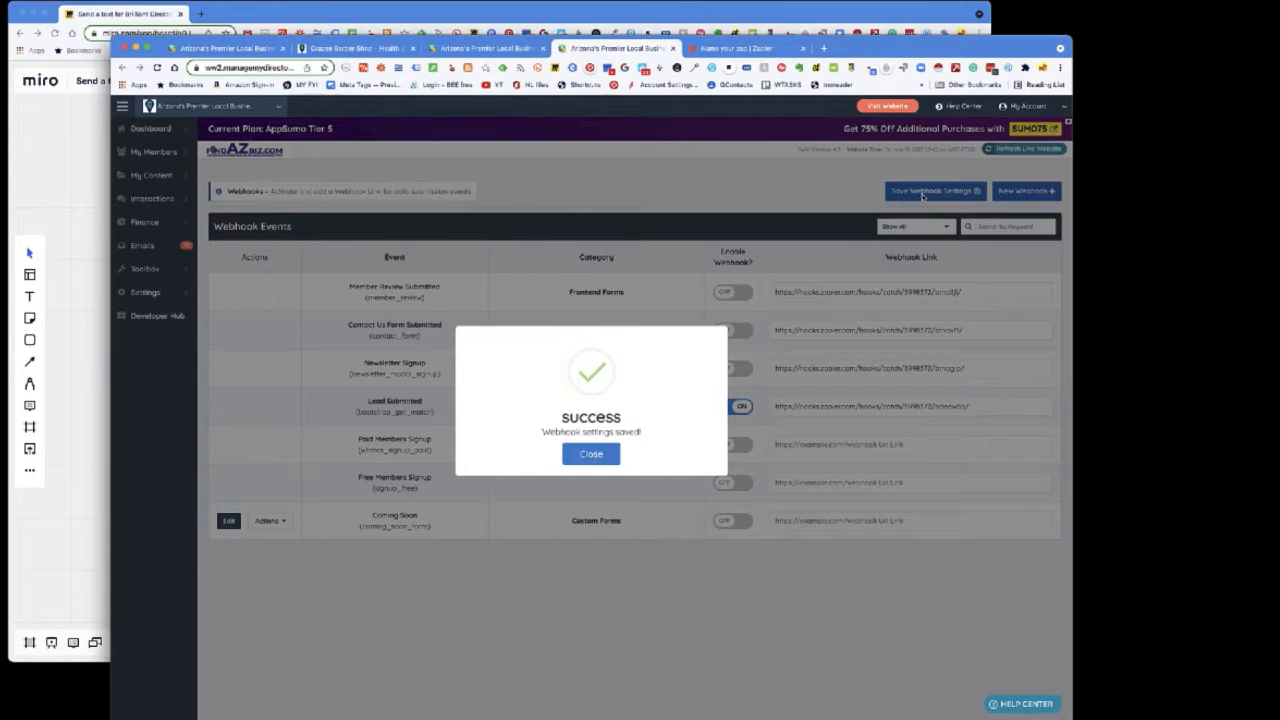
{"action": "left_click", "coordinate": [601, 452]}
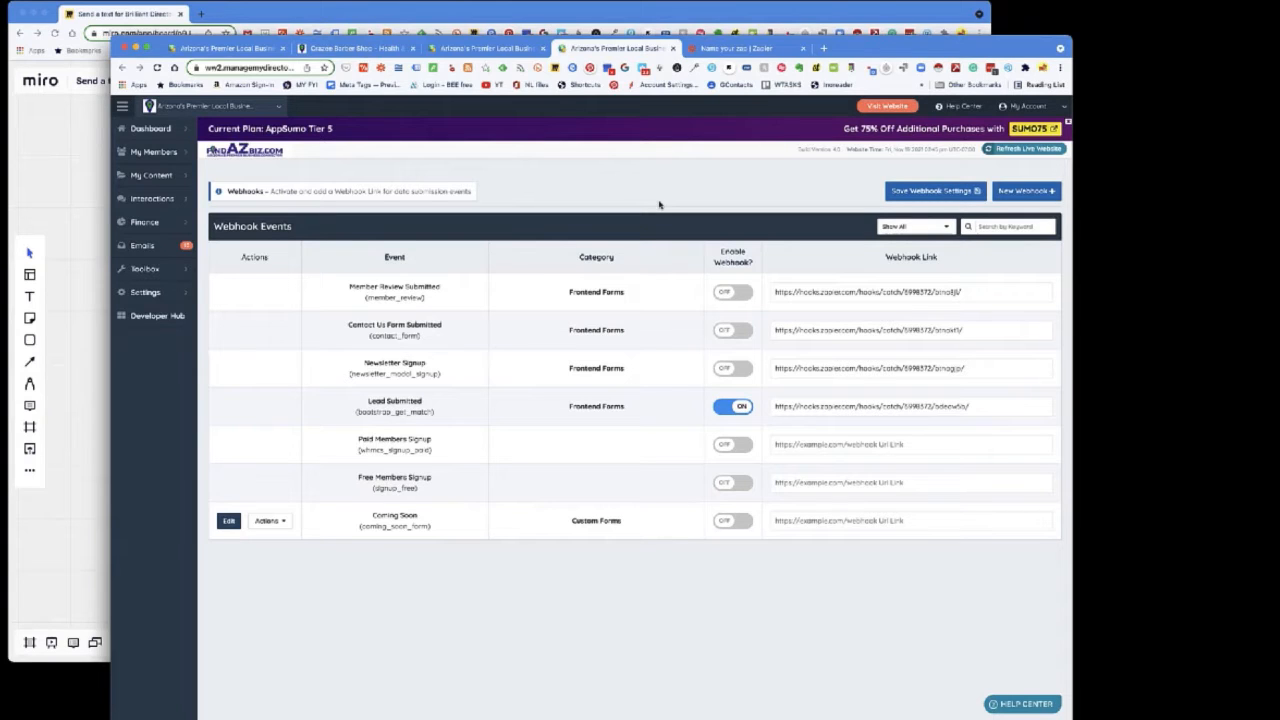
- Start a message to Crazee Barber Shop from its public listing and fill in the lead's name, email and mobile phone
{"action": "left_click", "coordinate": [372, 49]}
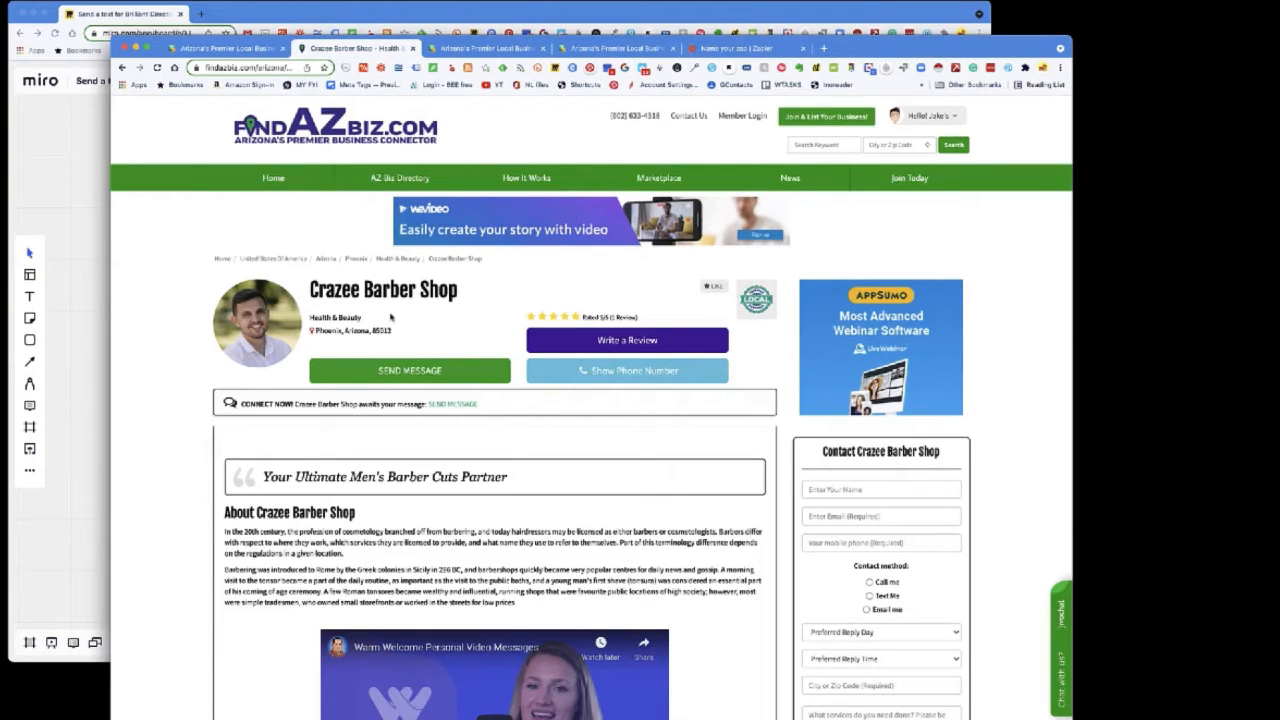
{"action": "left_click", "coordinate": [420, 372]}
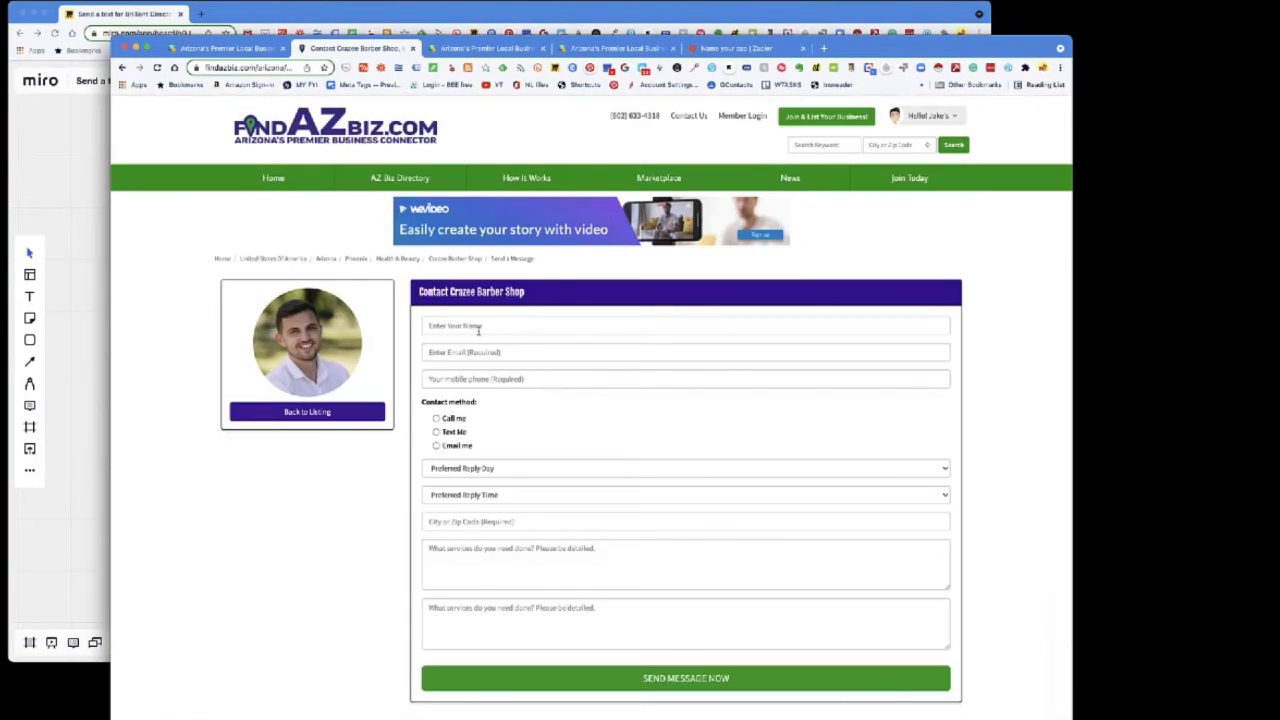
{"action": "left_click", "coordinate": [445, 325]}
{"action": "type", "text": "hi"}
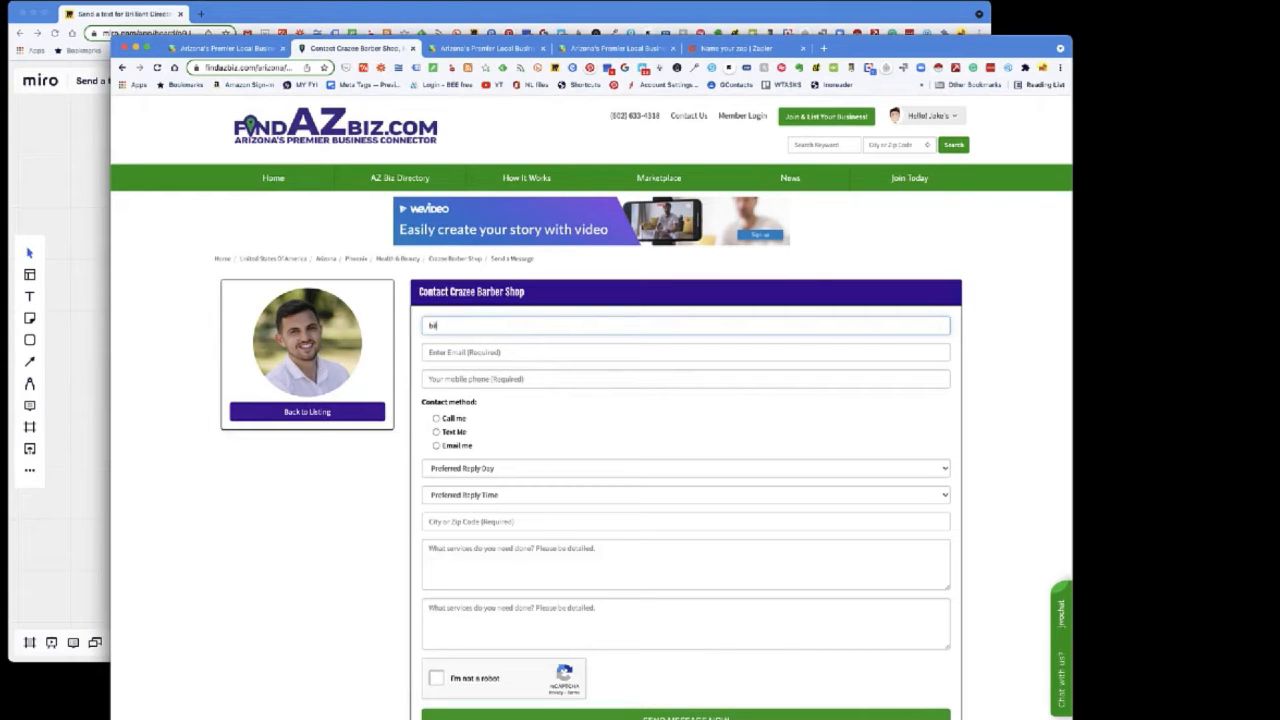
{"action": "key", "text": "Down"}
{"action": "key", "text": "Return"}
- Set the contact method to Call me, the preferred reply day to Sunday and the reply time to 7:00 am
{"action": "left_click", "coordinate": [436, 418]}
{"action": "scroll", "coordinate": [591, 423], "scroll_direction": "down", "scroll_amount": 3}
{"action": "left_click", "coordinate": [470, 272]}
{"action": "left_click", "coordinate": [476, 280]}
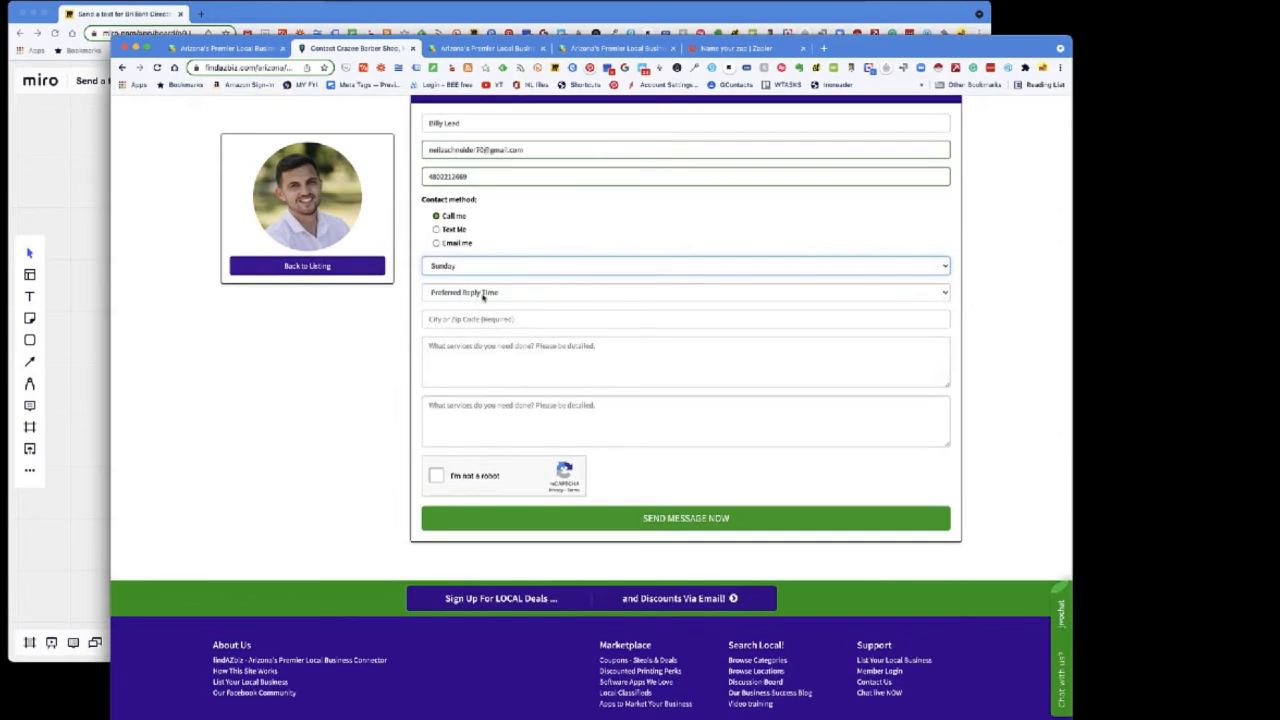
{"action": "left_click", "coordinate": [481, 292]}
{"action": "left_click", "coordinate": [488, 305]}
{"action": "left_click", "coordinate": [474, 345]}
- Fill in the lead's location by zip code, with haircut and shave as the services, and send the message
{"action": "left_click", "coordinate": [460, 319]}
{"action": "type", "text": "85042"}
{"action": "left_click", "coordinate": [479, 340]}
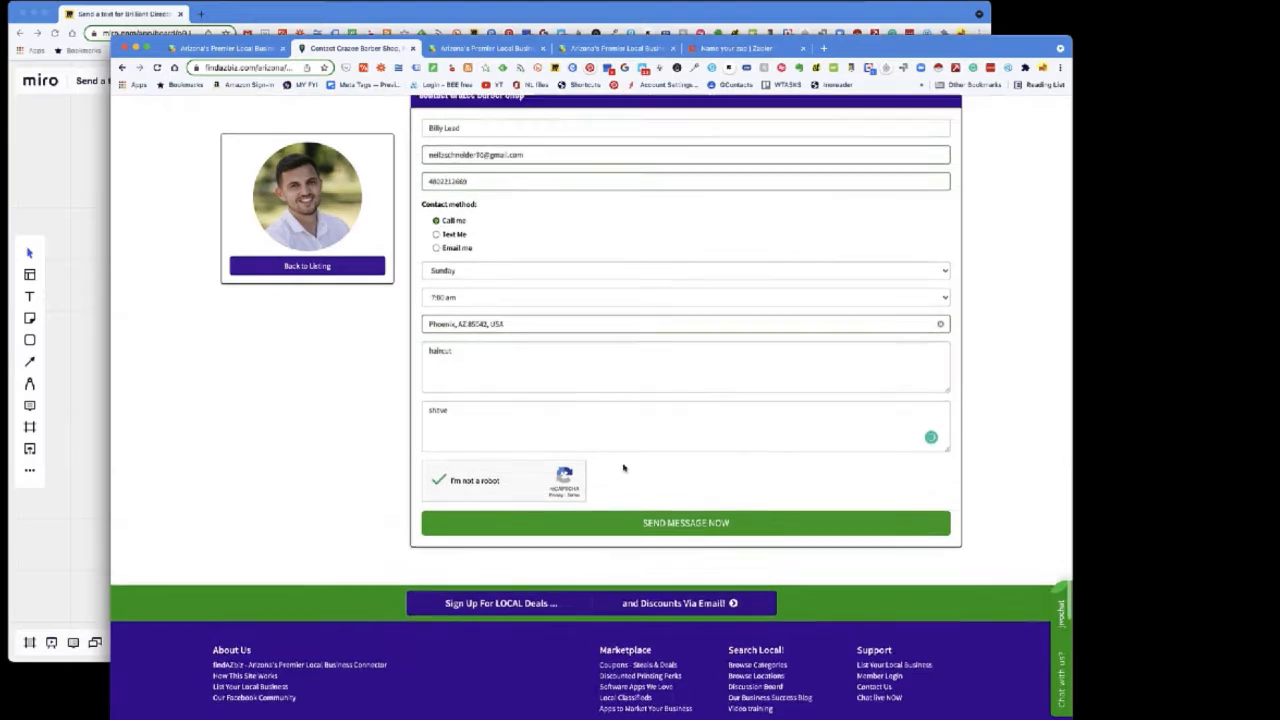
{"action": "scroll", "coordinate": [680, 323], "scroll_direction": "up", "scroll_amount": 1}
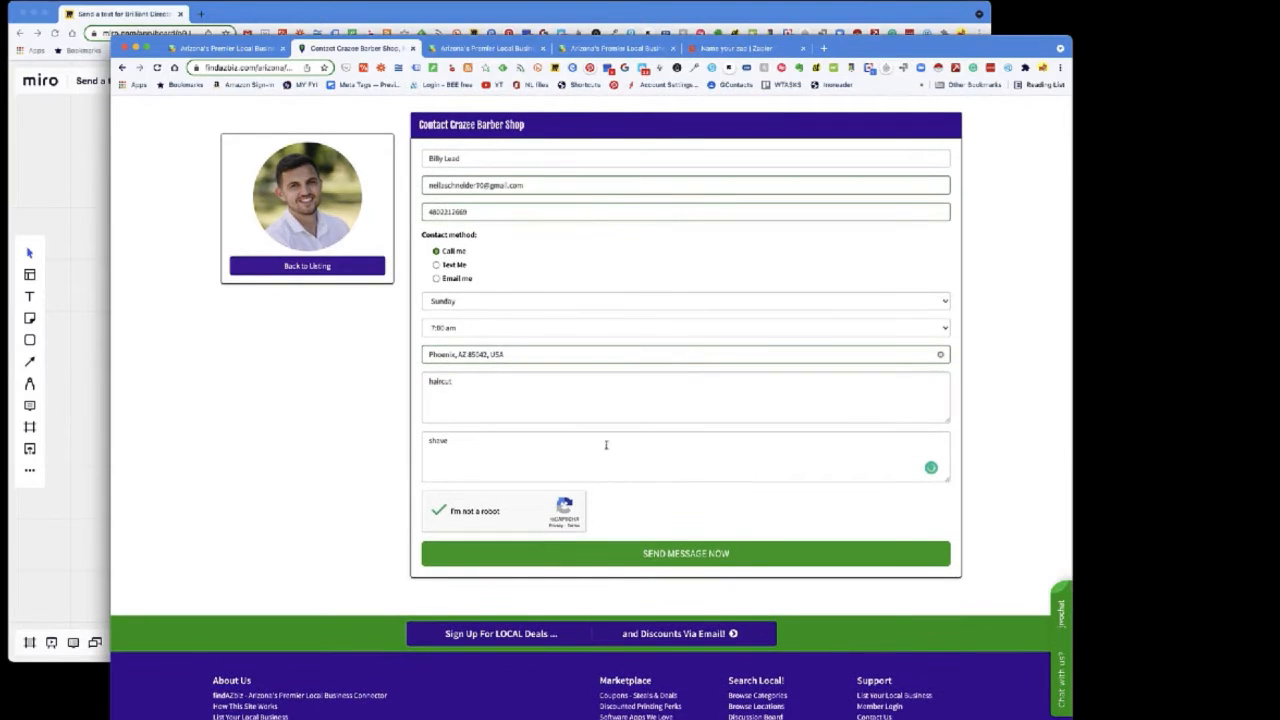
{"action": "left_click", "coordinate": [716, 552]}
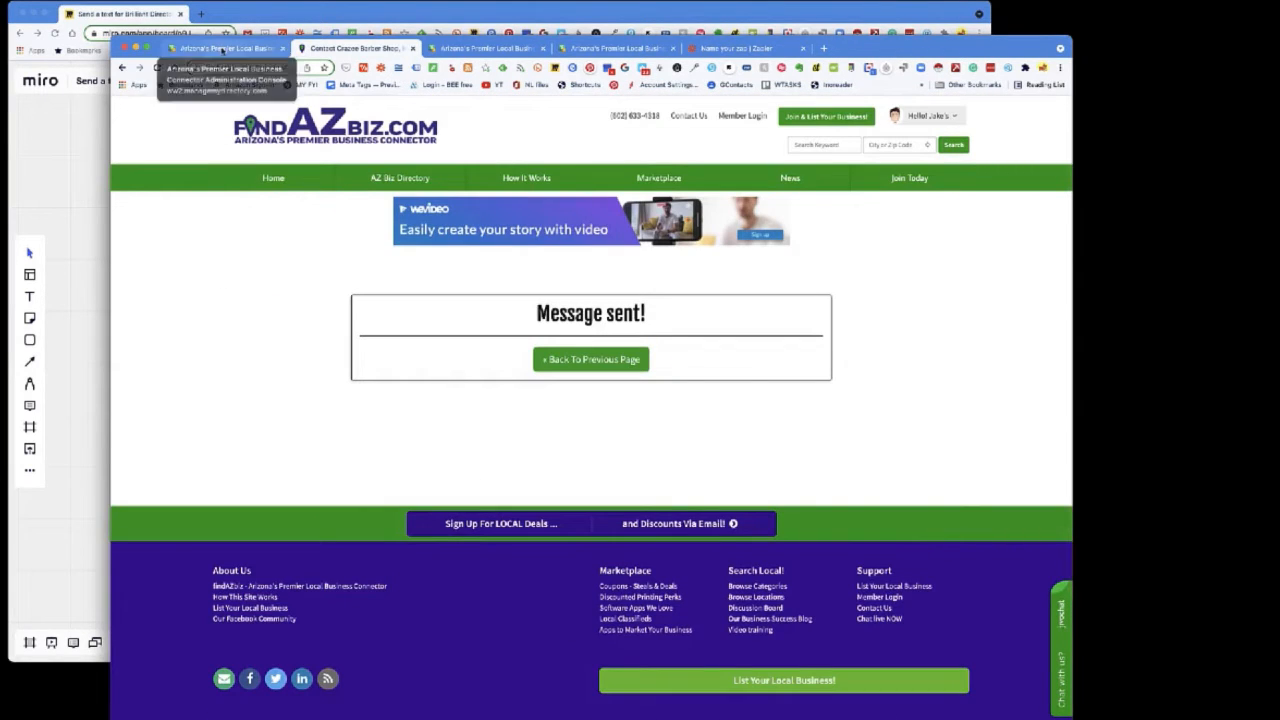
- Reload the Member Leads page in the directory admin console to check for the new test lead
{"action": "left_click", "coordinate": [222, 48]}
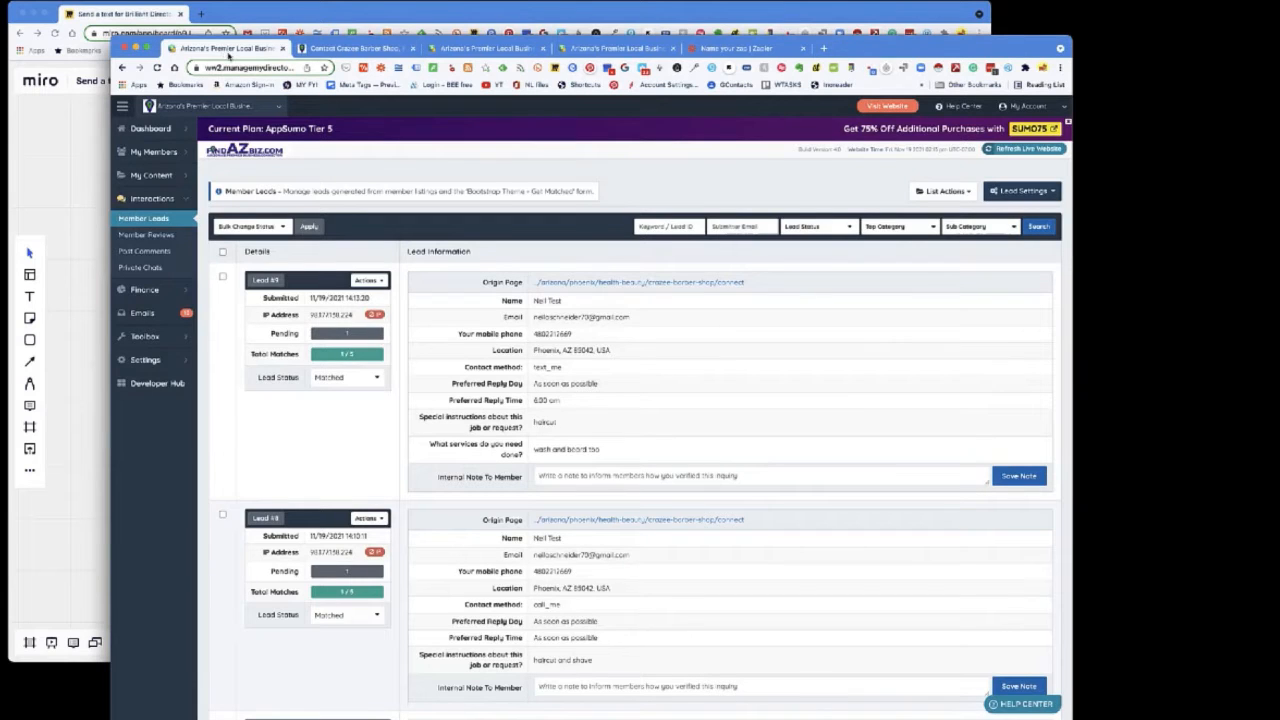
{"action": "key", "text": "super+r"}
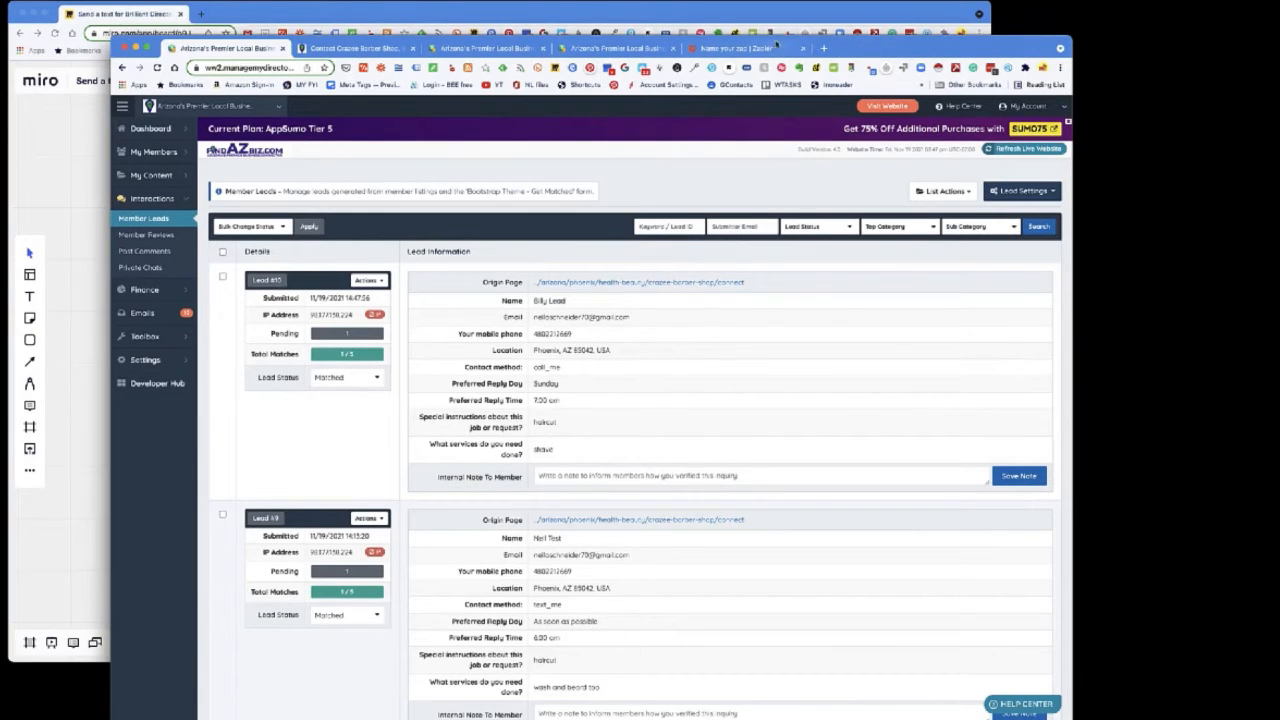
- Return to the zap in Zapier, test the Catch Hook trigger and examine the lead fields in the received request
{"action": "left_click", "coordinate": [740, 48]}
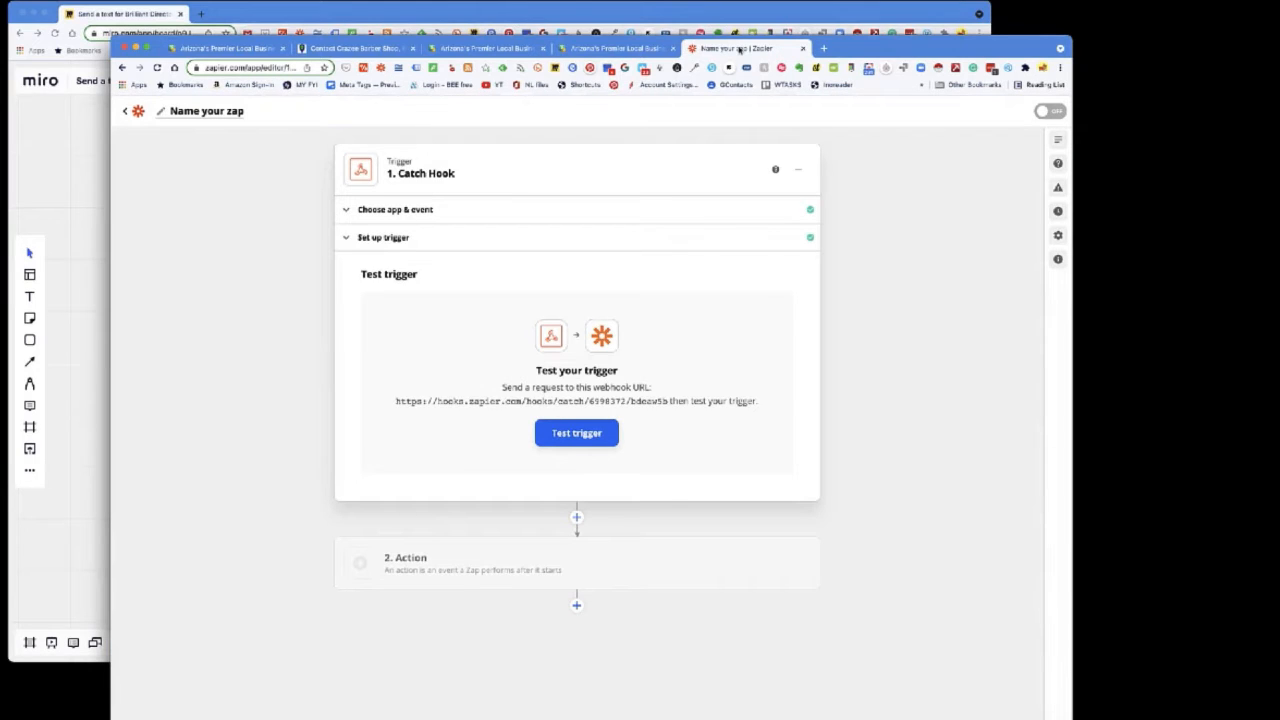
{"action": "triple_click", "coordinate": [477, 395]}
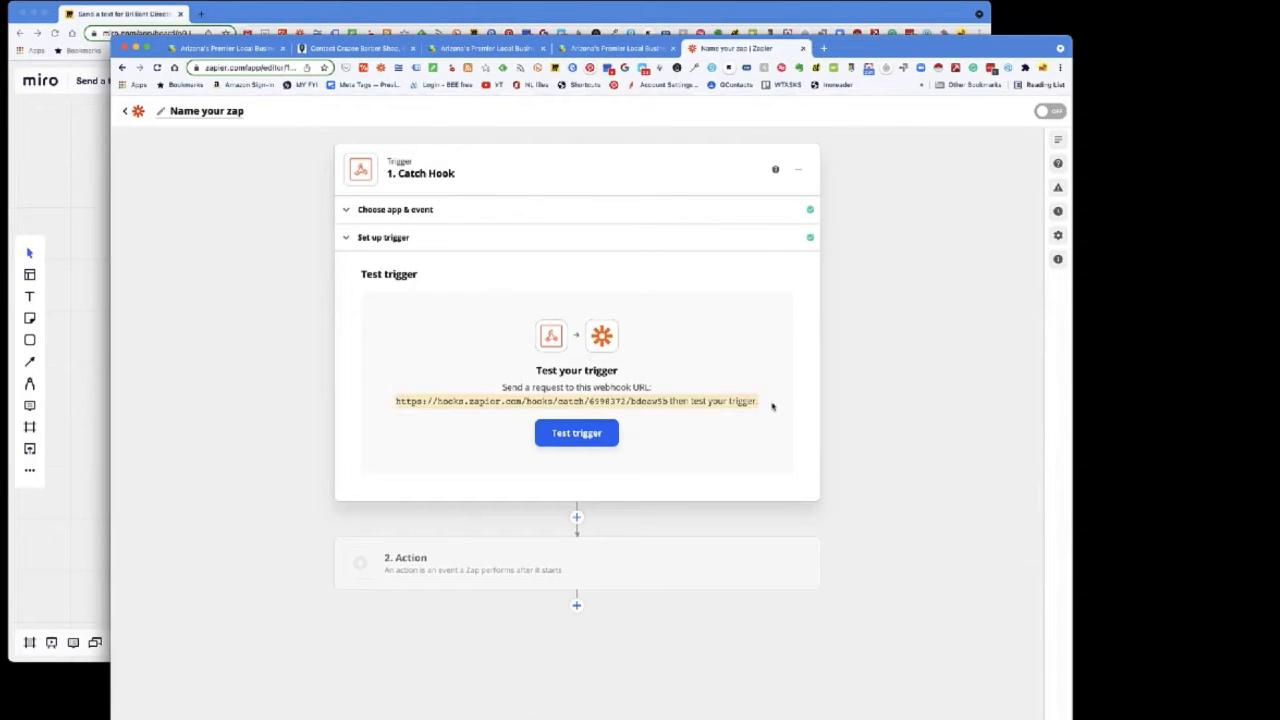
{"action": "left_click_drag", "start_coordinate": [772, 403], "coordinate": [731, 411]}
{"action": "left_click", "coordinate": [673, 434]}
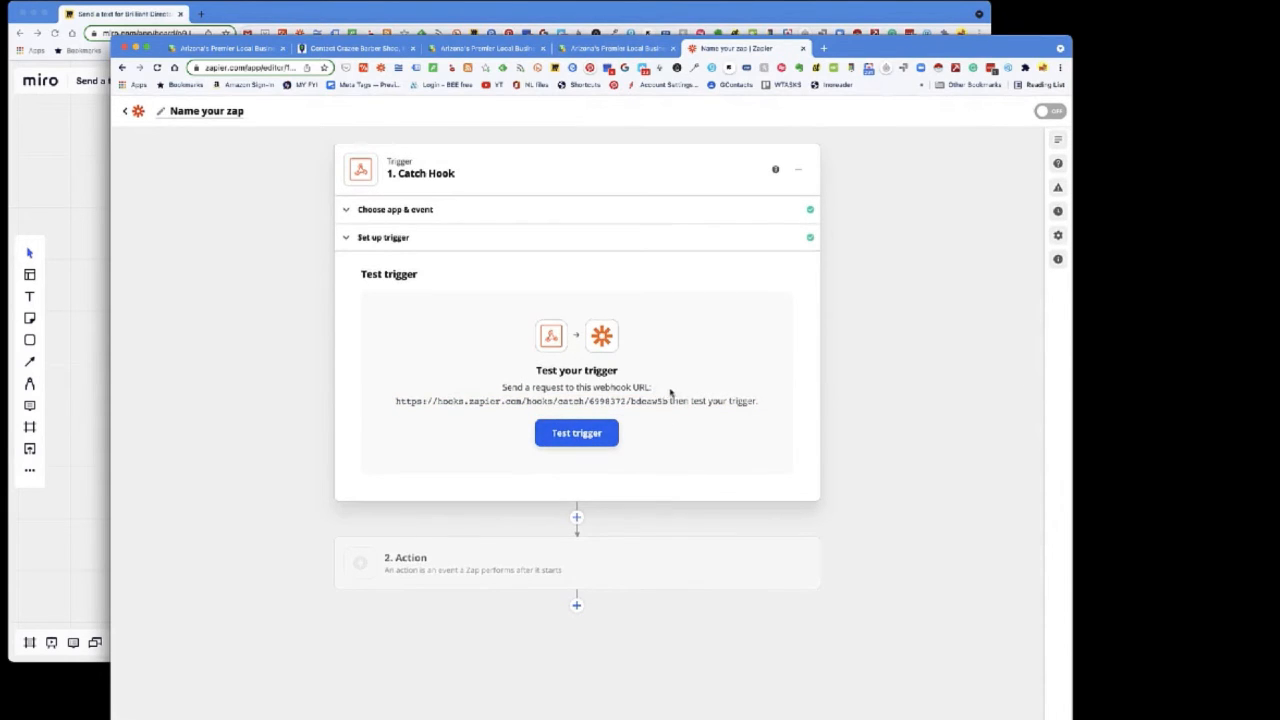
{"action": "left_click", "coordinate": [600, 432]}
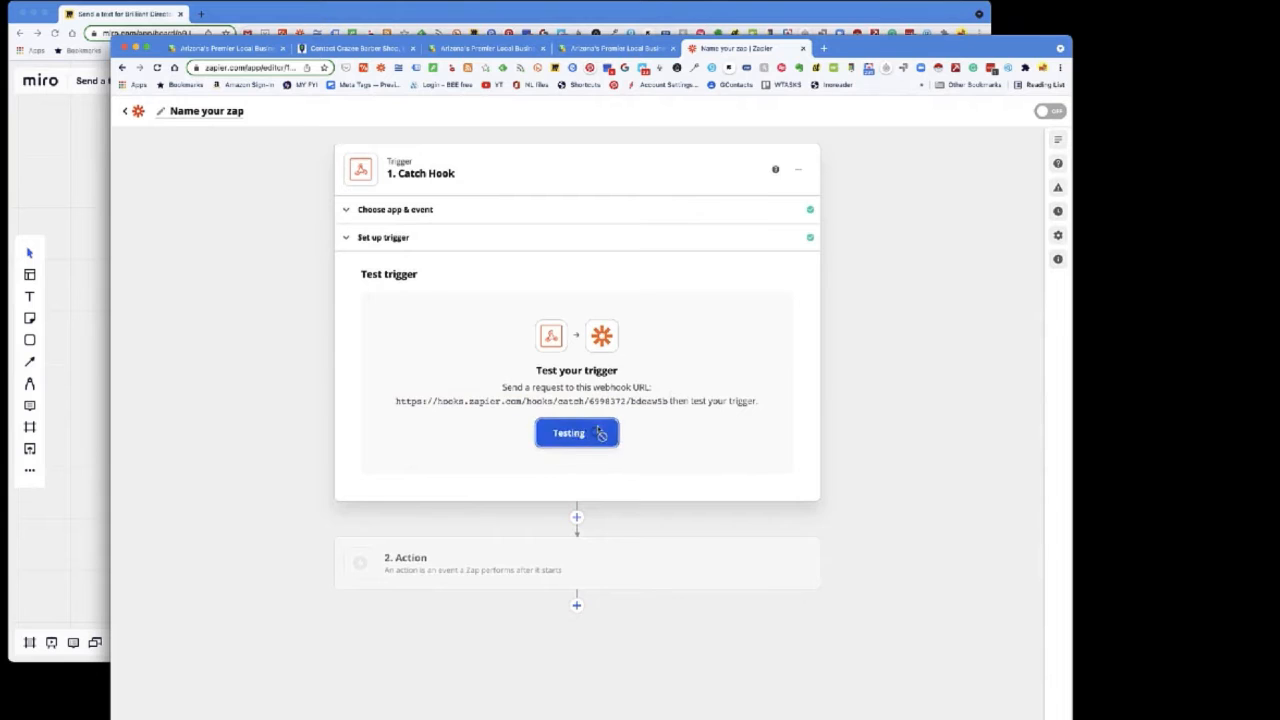
{"action": "scroll", "coordinate": [717, 422], "scroll_direction": "down", "scroll_amount": 1}
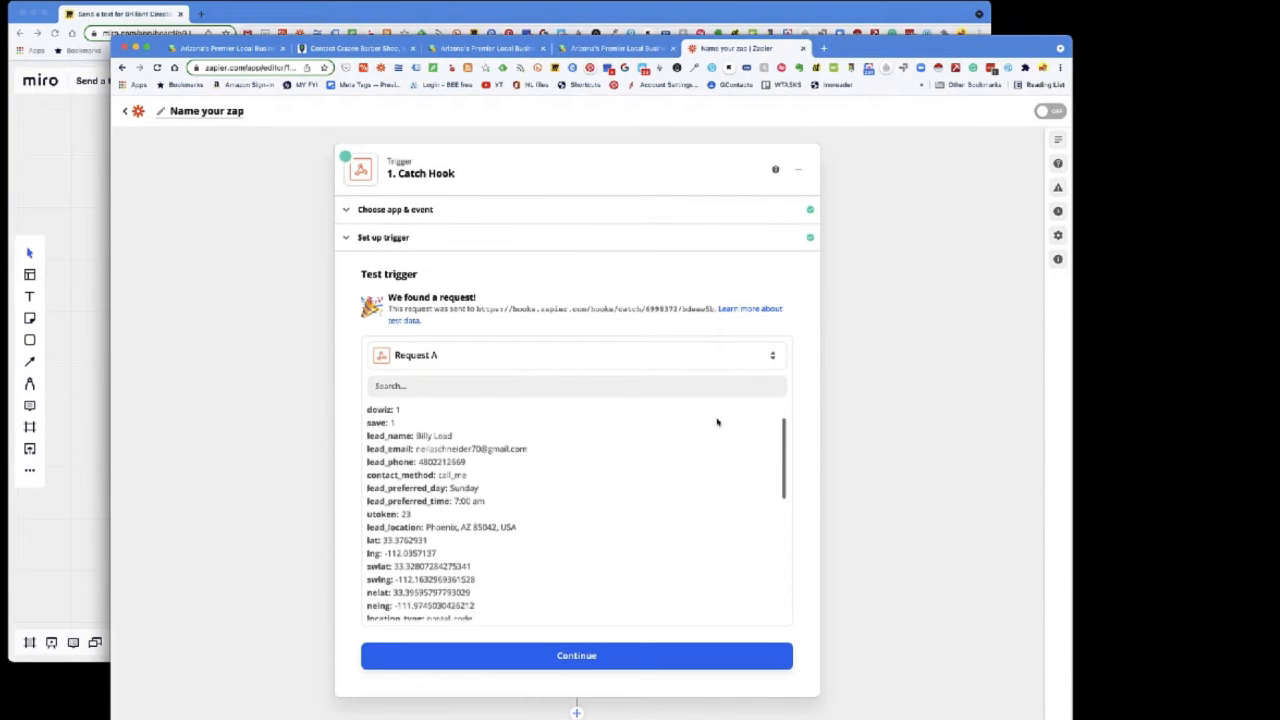
- Examine the lead, location, message and source fields of the caught request, and continue to the zap's action step
{"action": "left_click_drag", "start_coordinate": [416, 435], "coordinate": [463, 437]}
{"action": "scroll", "coordinate": [463, 440], "scroll_direction": "down", "scroll_amount": 6}
{"action": "scroll", "coordinate": [452, 489], "scroll_direction": "down", "scroll_amount": 3}
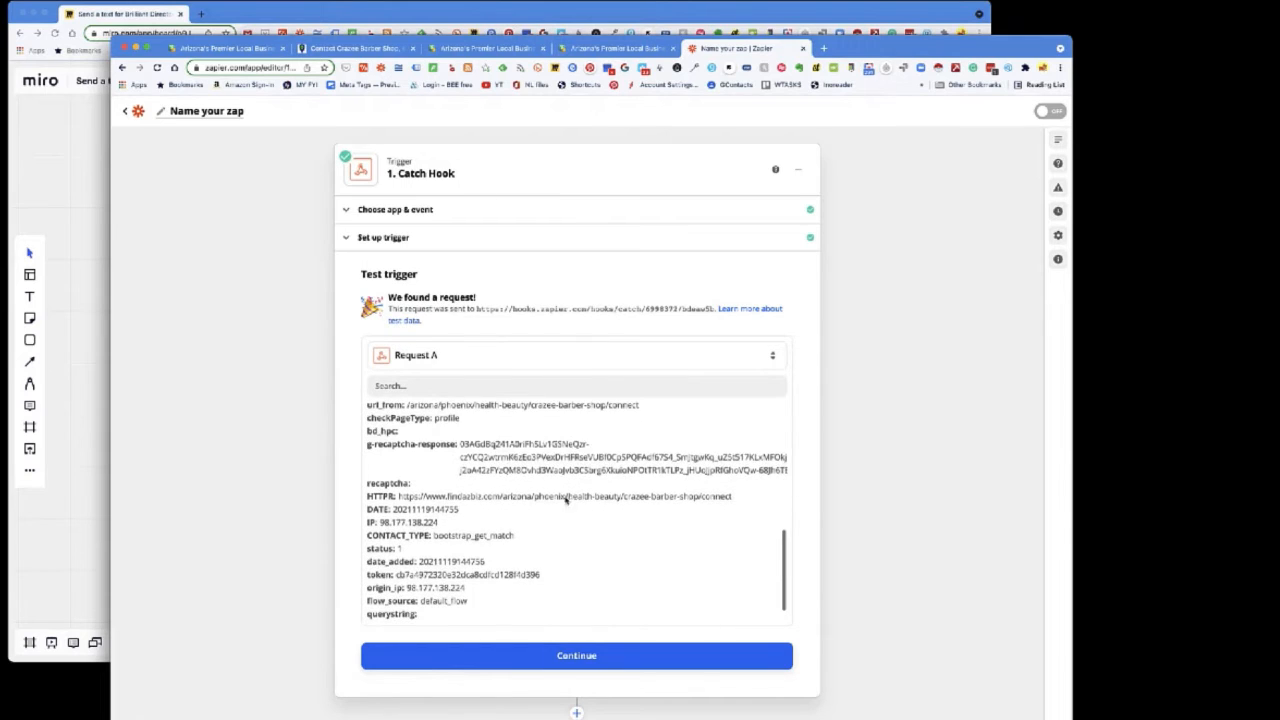
{"action": "scroll", "coordinate": [381, 596], "scroll_direction": "up", "scroll_amount": 2}
{"action": "scroll", "coordinate": [503, 563], "scroll_direction": "up", "scroll_amount": 3}
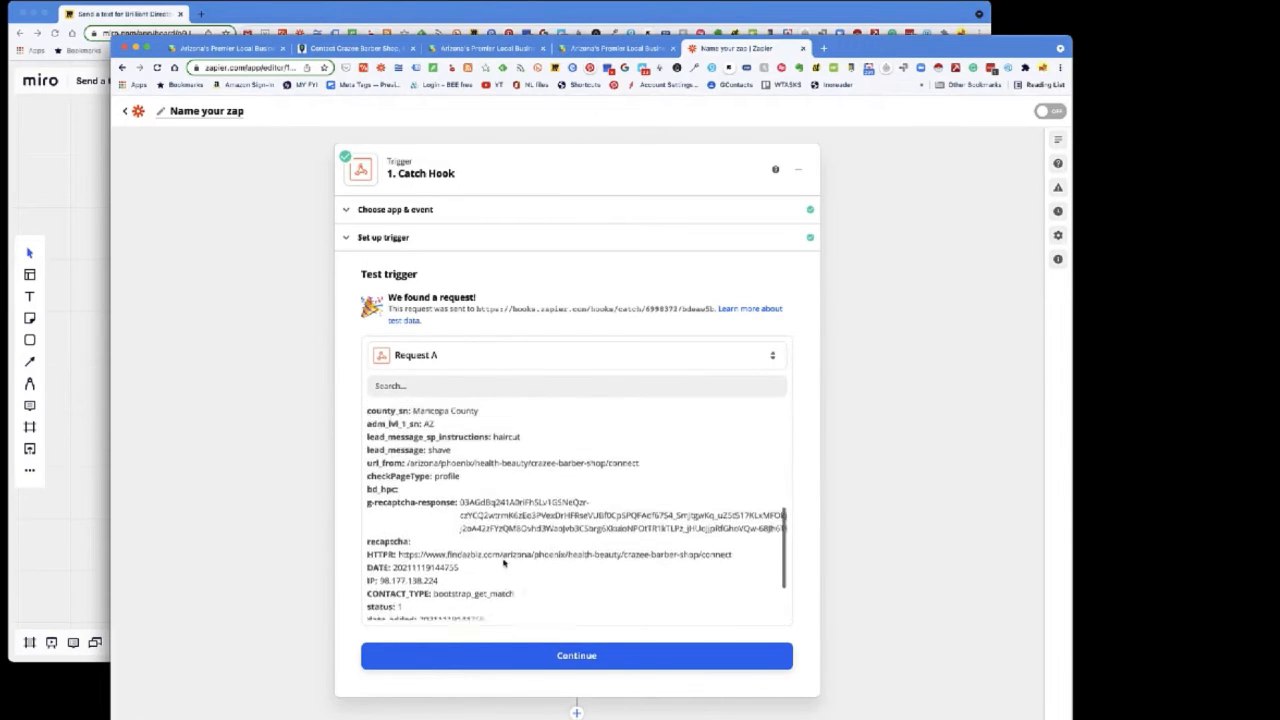
{"action": "scroll", "coordinate": [469, 490], "scroll_direction": "down", "scroll_amount": 3}
{"action": "scroll", "coordinate": [469, 490], "scroll_direction": "up", "scroll_amount": 5}
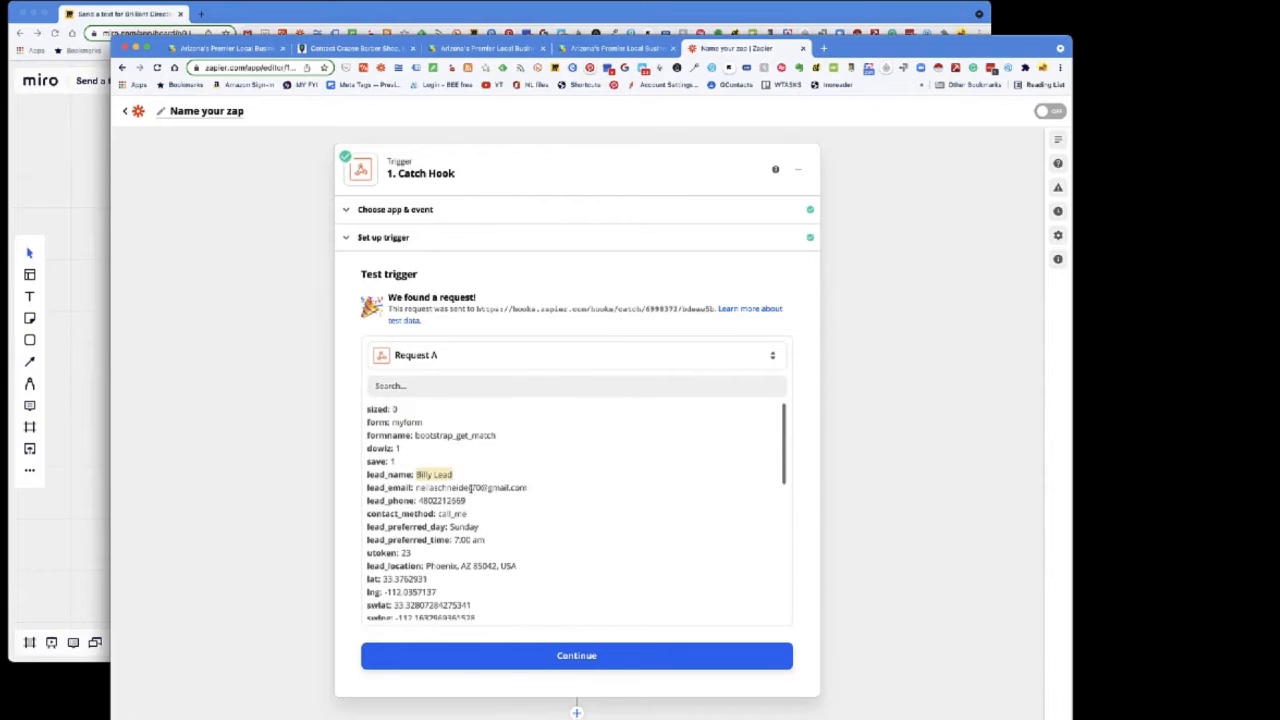
{"action": "scroll", "coordinate": [540, 474], "scroll_direction": "down", "scroll_amount": 5}
{"action": "scroll", "coordinate": [552, 474], "scroll_direction": "down", "scroll_amount": 2}
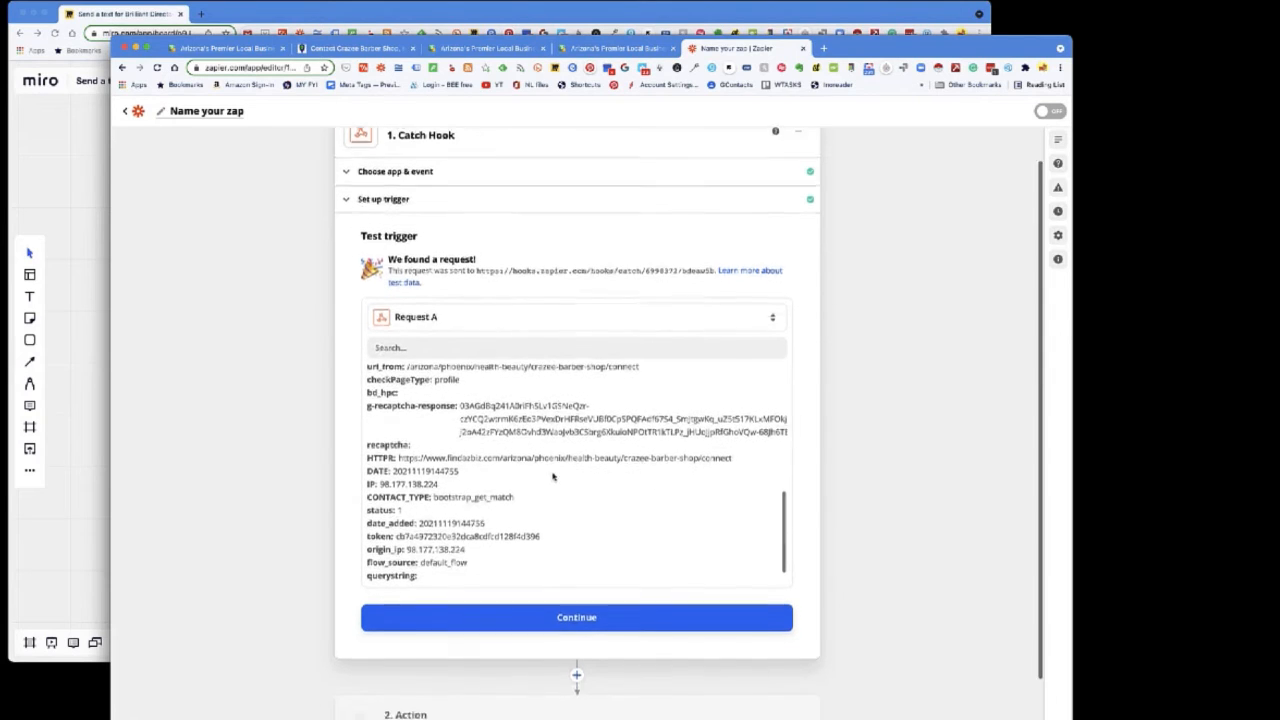
{"action": "scroll", "coordinate": [457, 445], "scroll_direction": "up", "scroll_amount": 3}
{"action": "scroll", "coordinate": [457, 445], "scroll_direction": "up", "scroll_amount": 4}
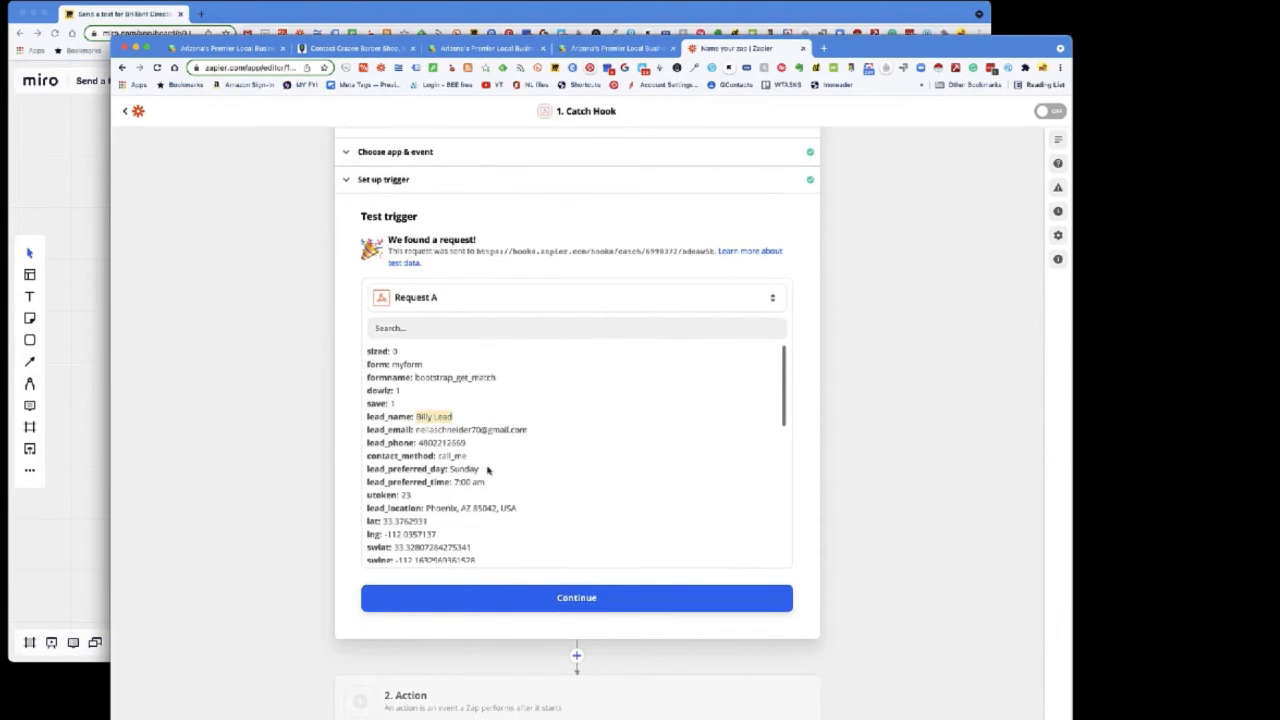
{"action": "scroll", "coordinate": [506, 470], "scroll_direction": "up", "scroll_amount": 2}
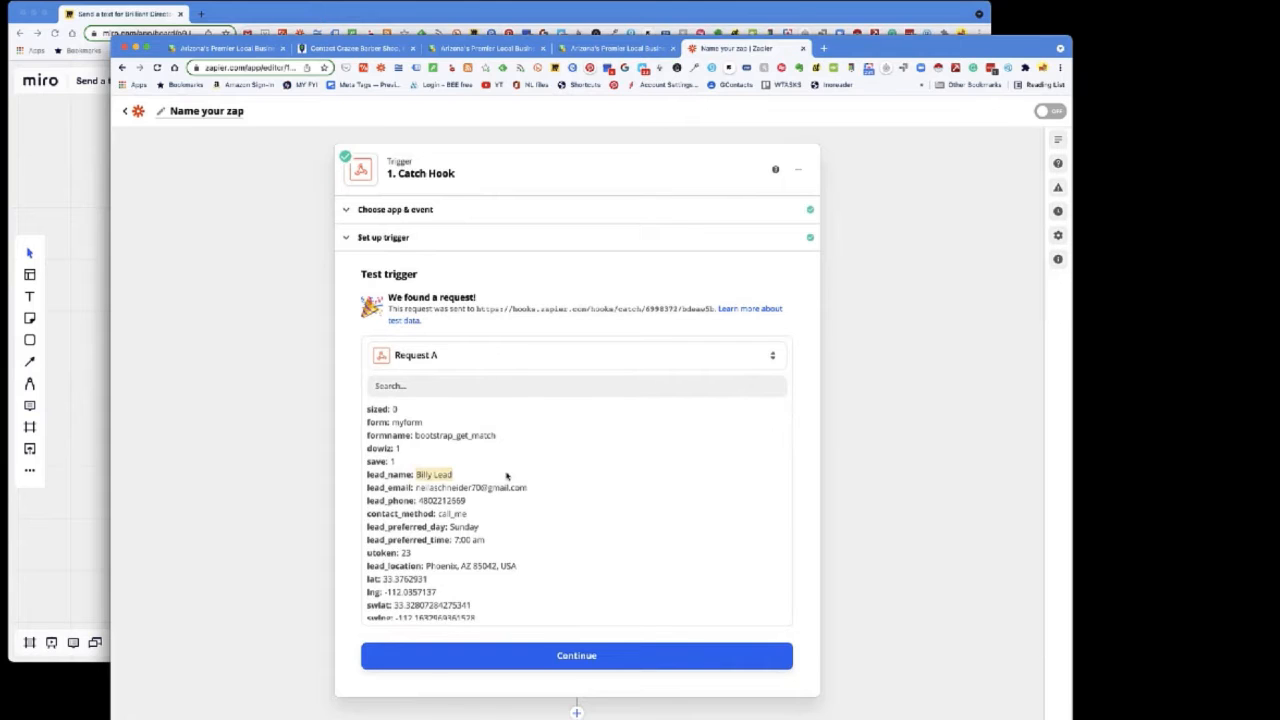
{"action": "scroll", "coordinate": [507, 478], "scroll_direction": "down", "scroll_amount": 10}
{"action": "scroll", "coordinate": [470, 470], "scroll_direction": "down", "scroll_amount": 2}
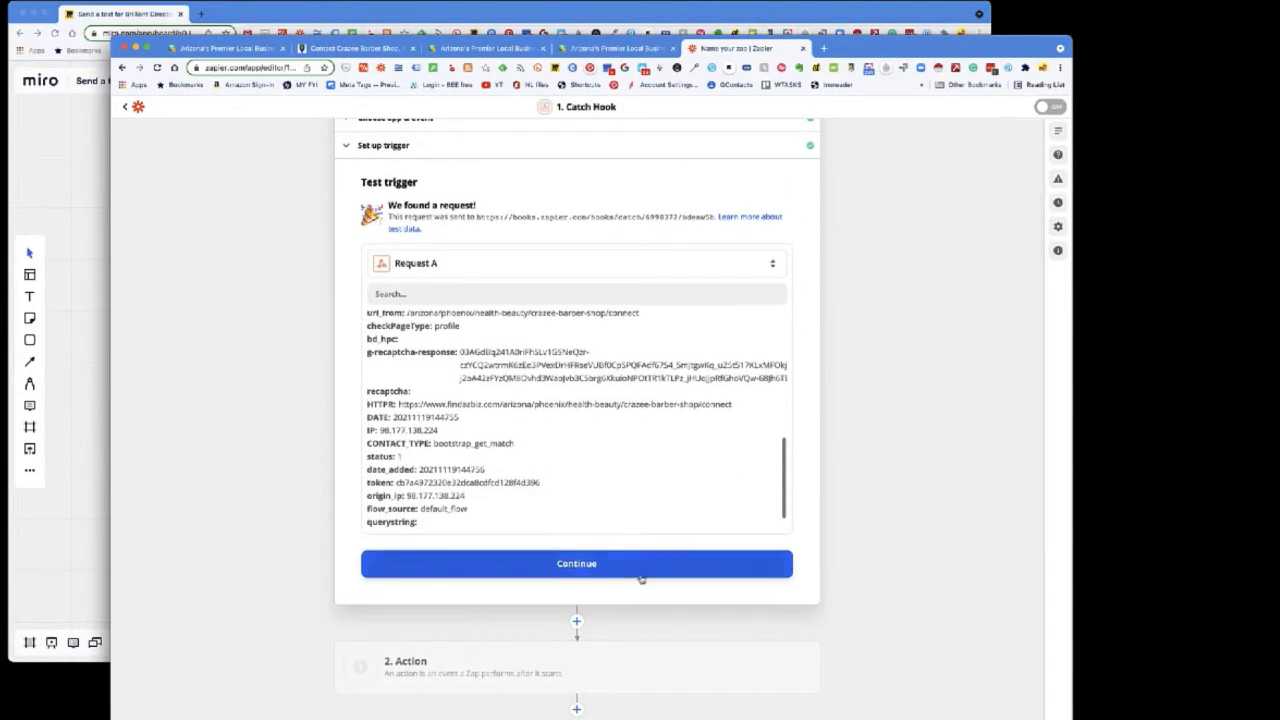
{"action": "left_click", "coordinate": [588, 562]}
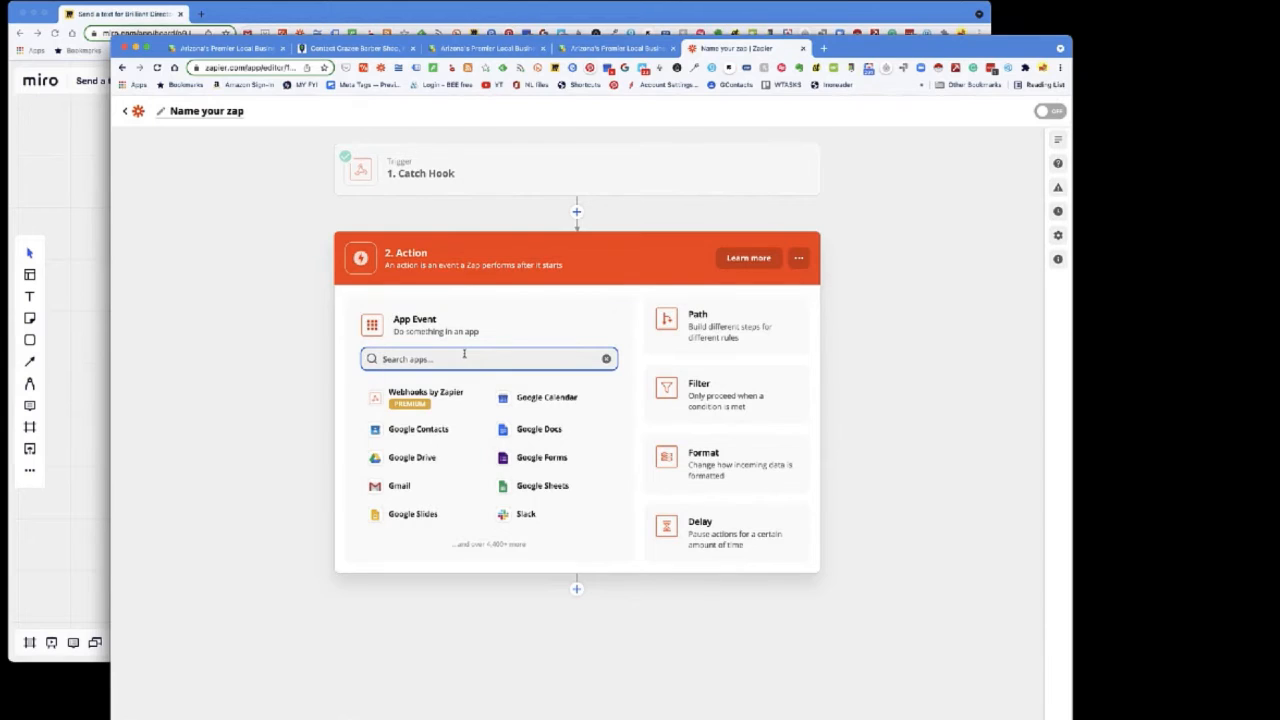
- Switch to the Miro board and review the workflow boxes from New Lead in BD through Push to 3rd app
{"action": "left_click", "coordinate": [445, 10]}
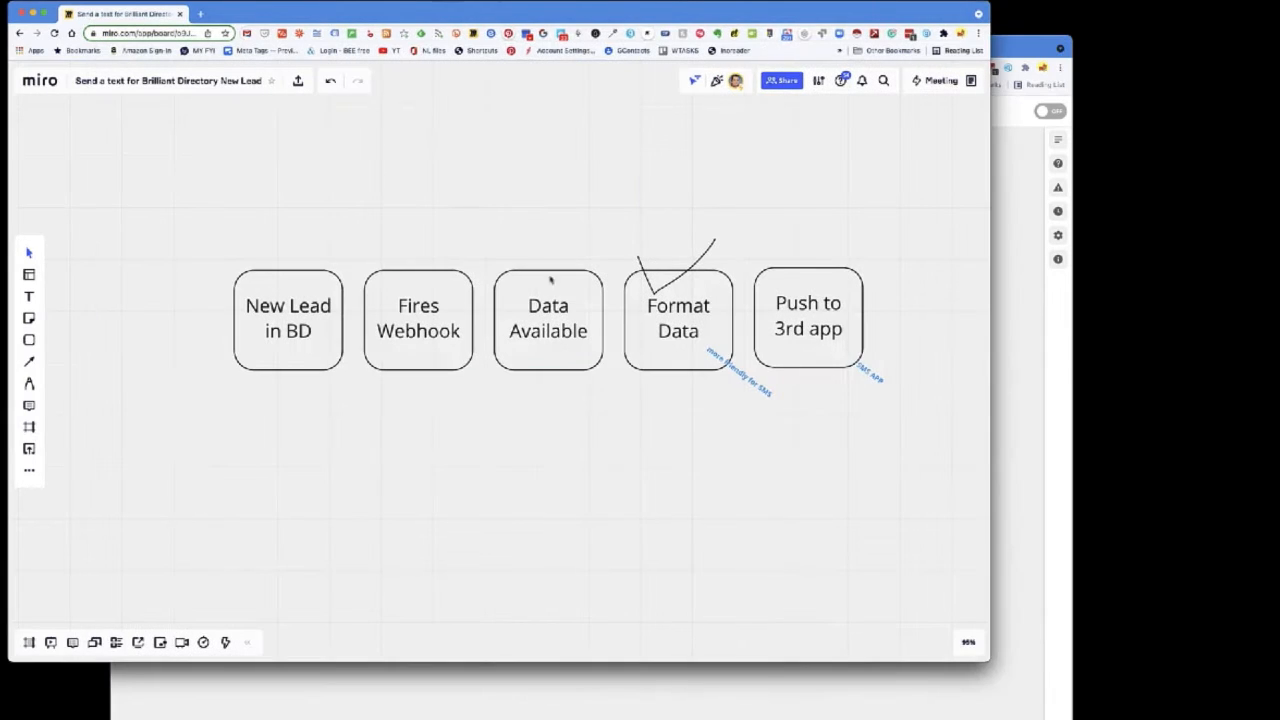
{"action": "left_click", "coordinate": [296, 310]}
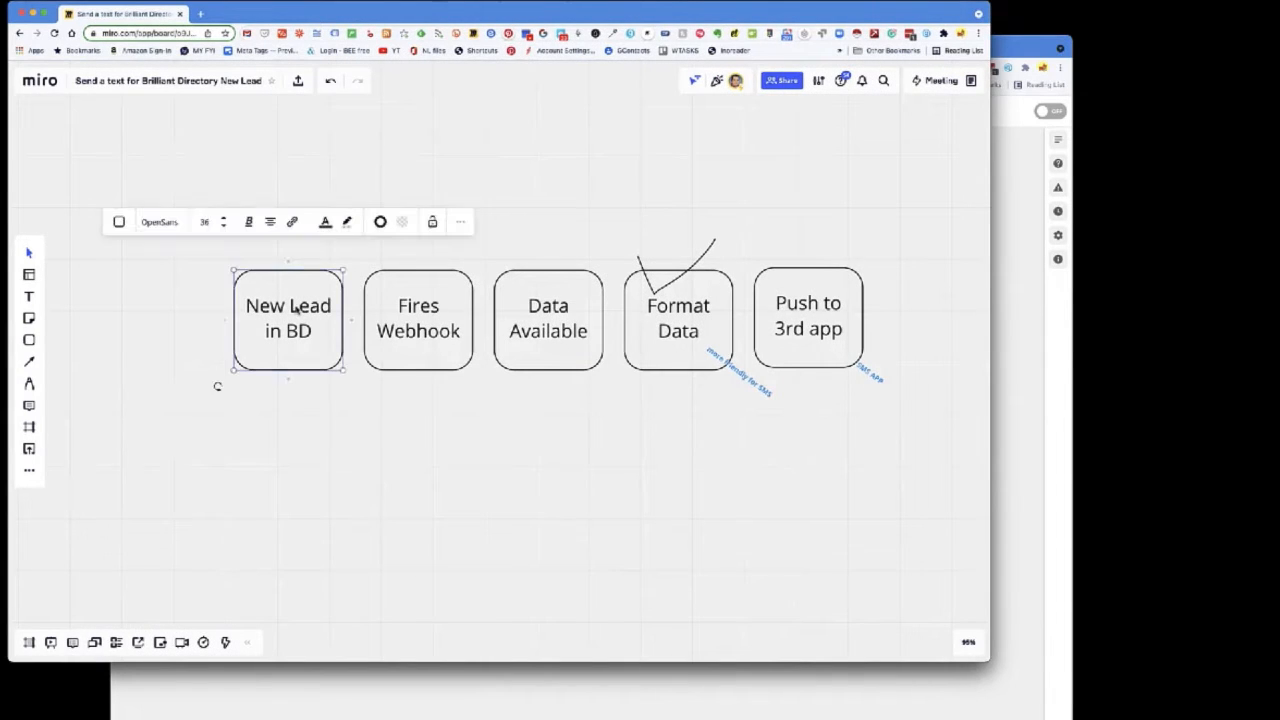
{"action": "left_click", "coordinate": [406, 308]}
{"action": "left_click", "coordinate": [533, 309]}
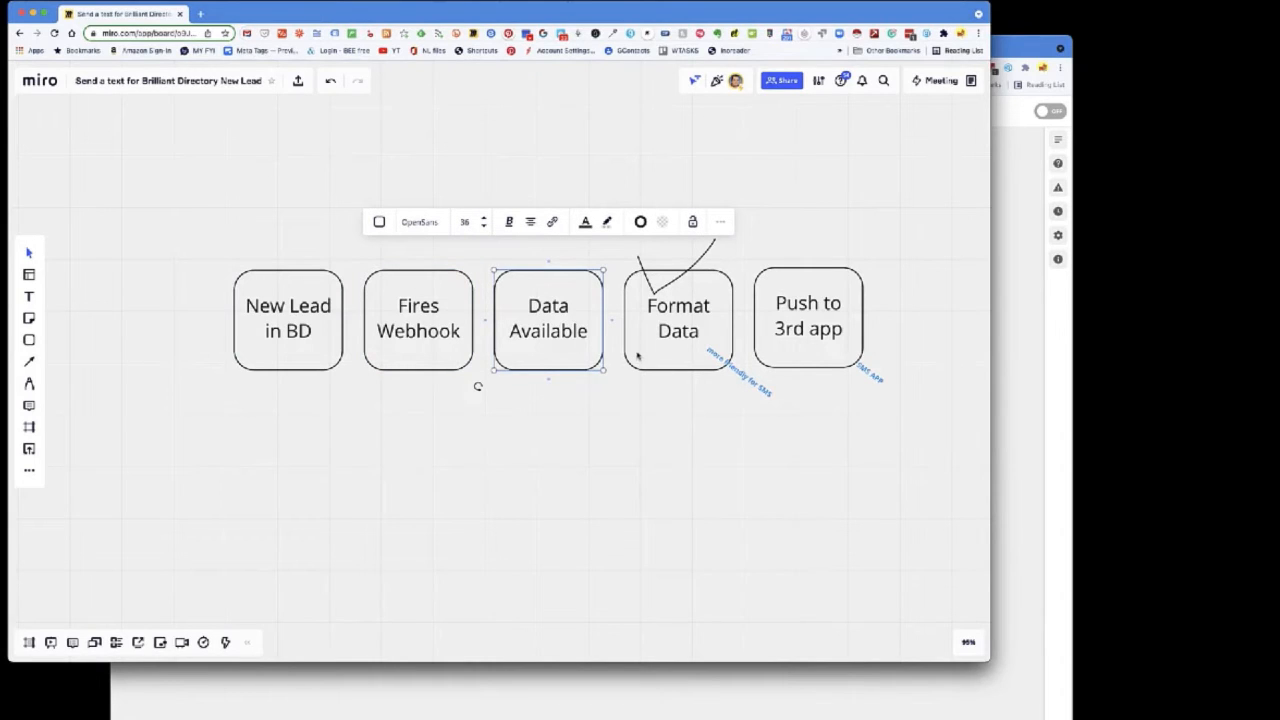
{"action": "left_click", "coordinate": [677, 318]}
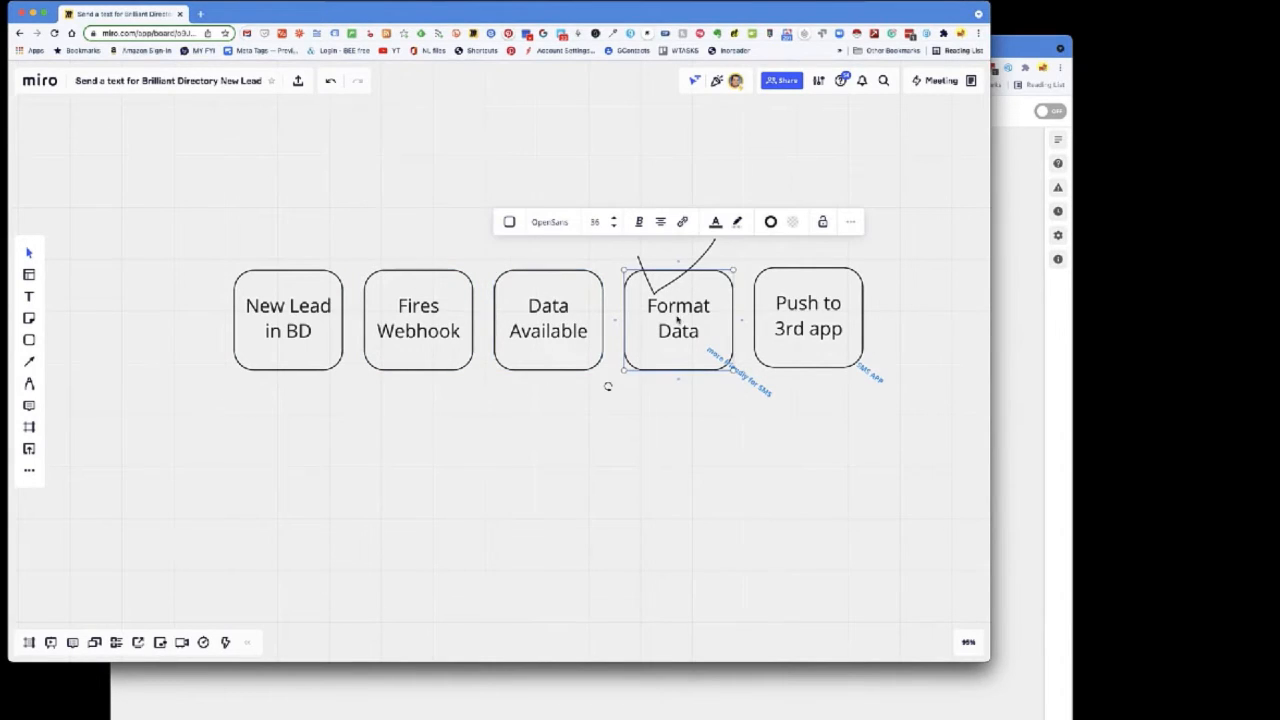
{"action": "left_click", "coordinate": [802, 301]}
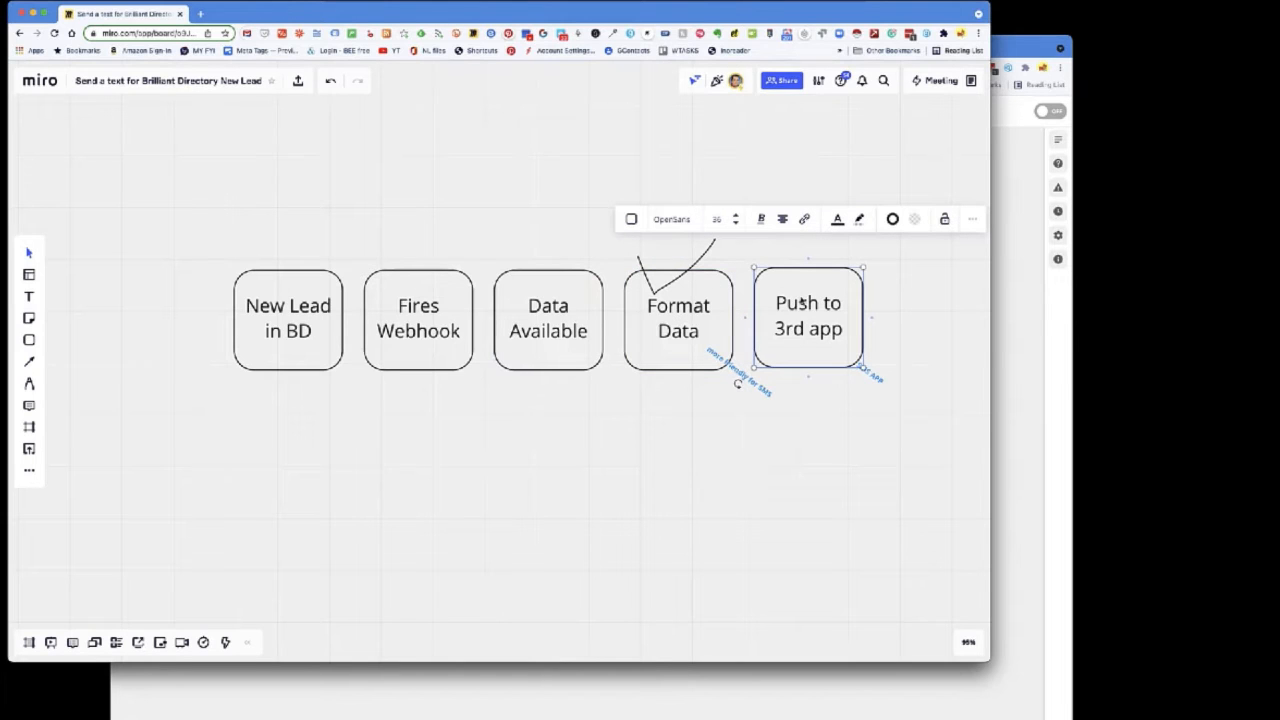
- Return to the zap in Zapier and add Formatter by Zapier as the action, with Numbers as its event
{"action": "left_click", "coordinate": [1010, 292]}
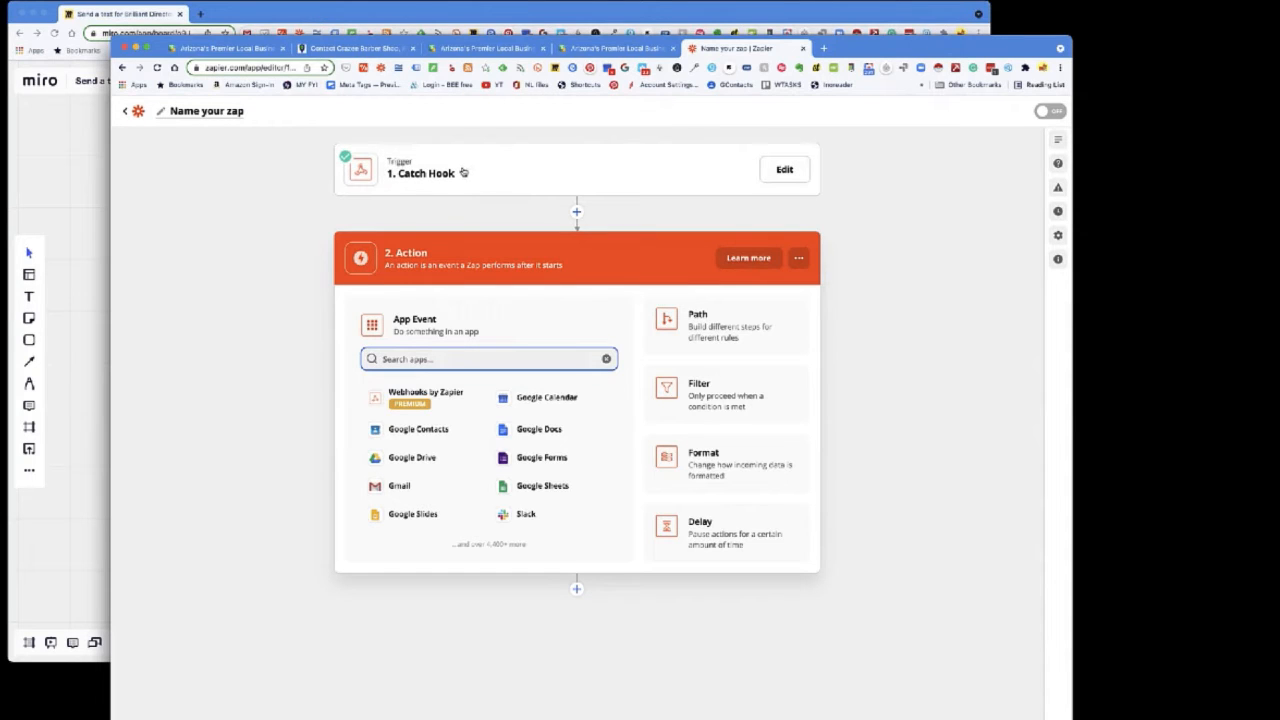
{"action": "type", "text": "for"}
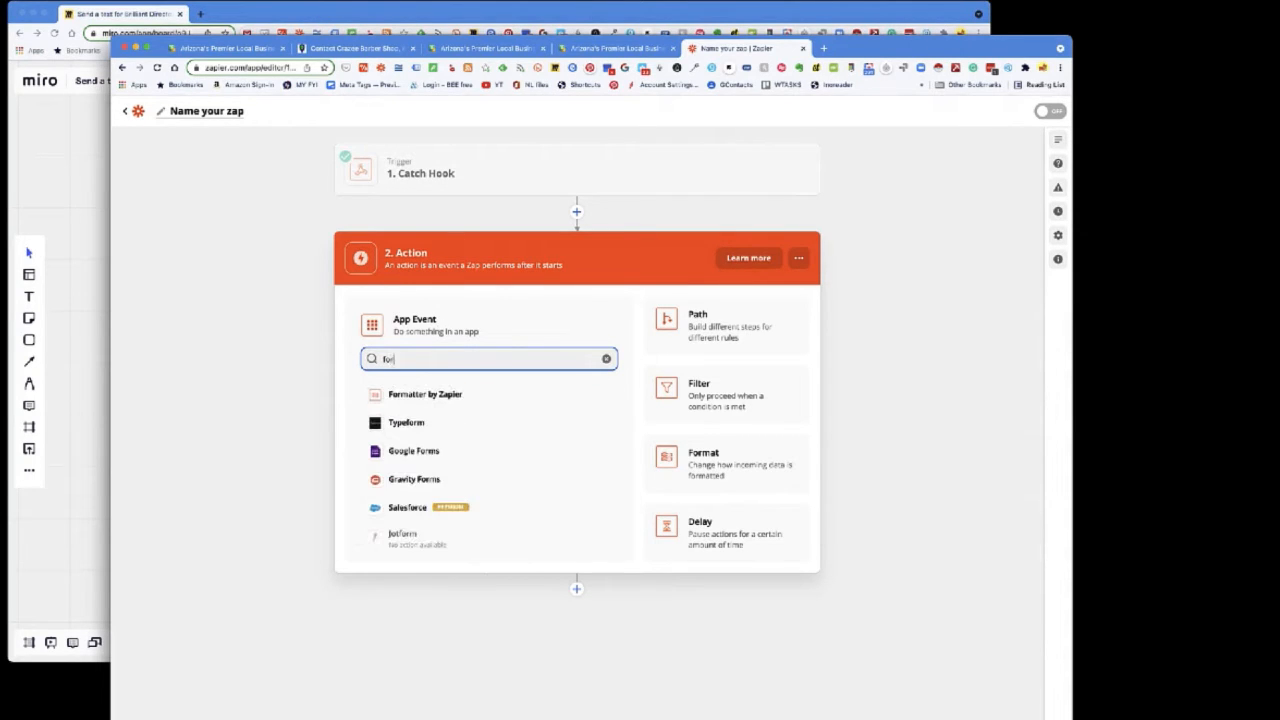
{"action": "type", "text": "mat"}
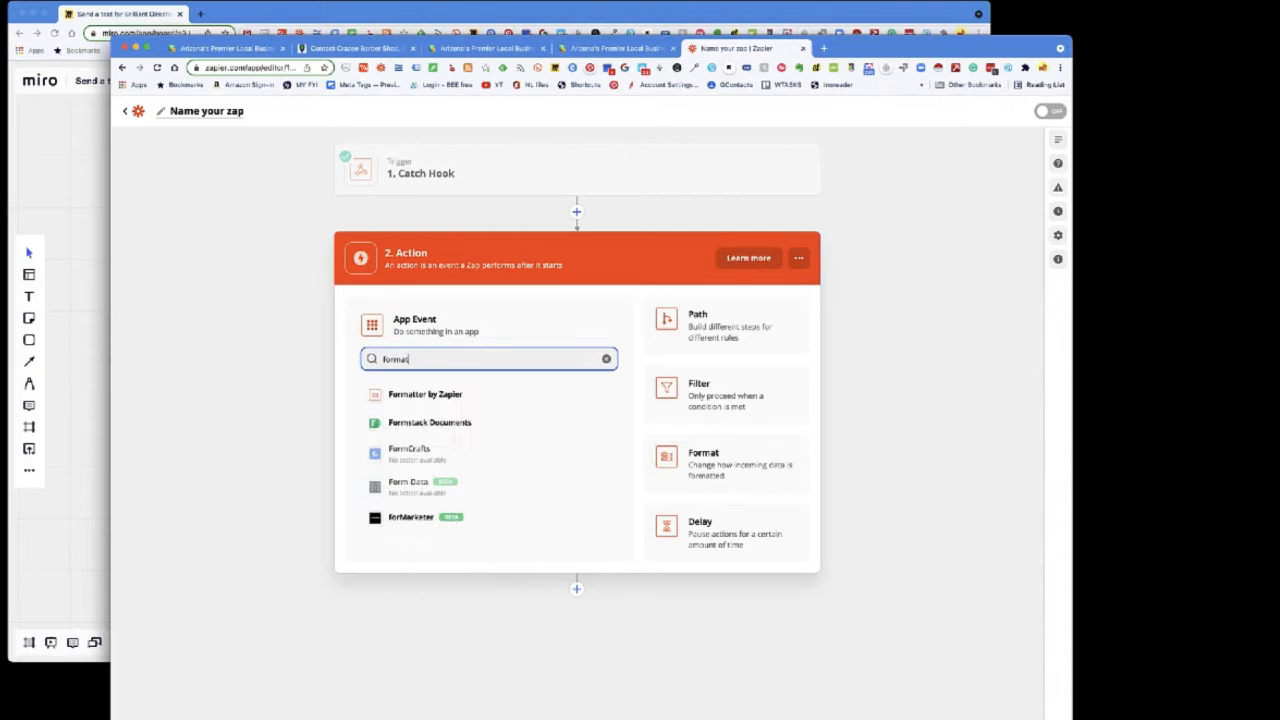
{"action": "left_click", "coordinate": [453, 390]}
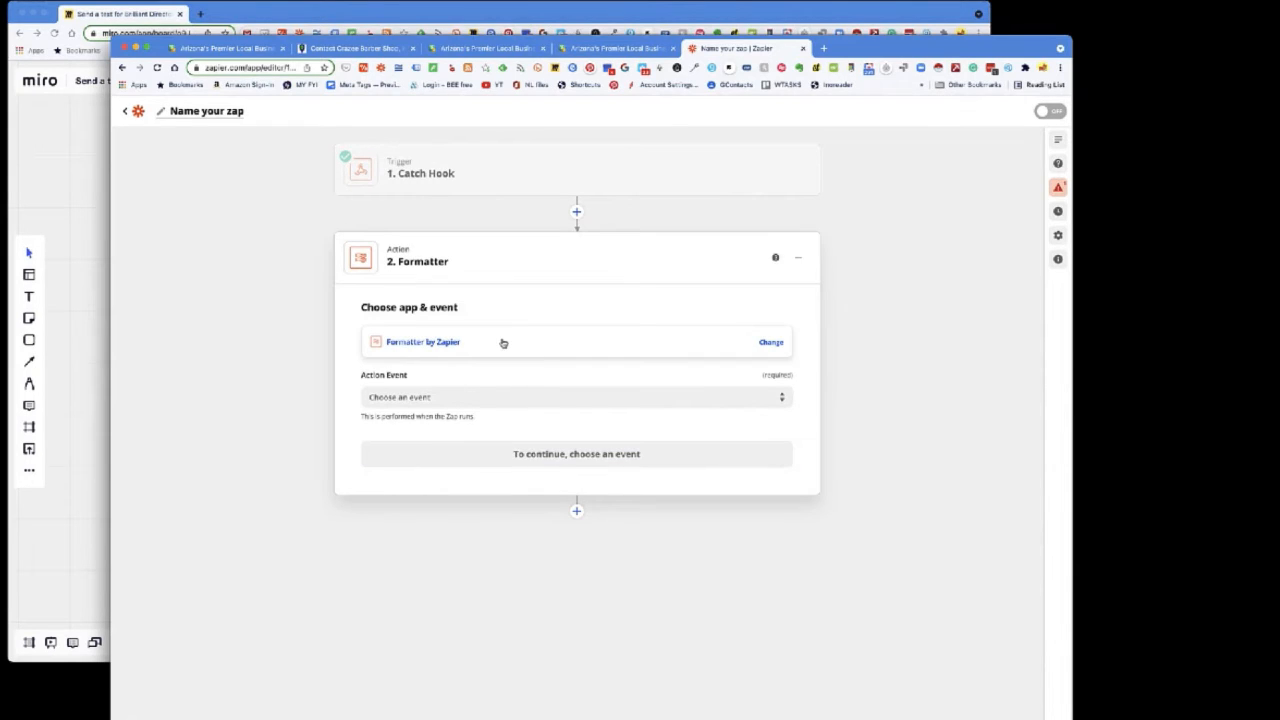
{"action": "left_click", "coordinate": [451, 396]}
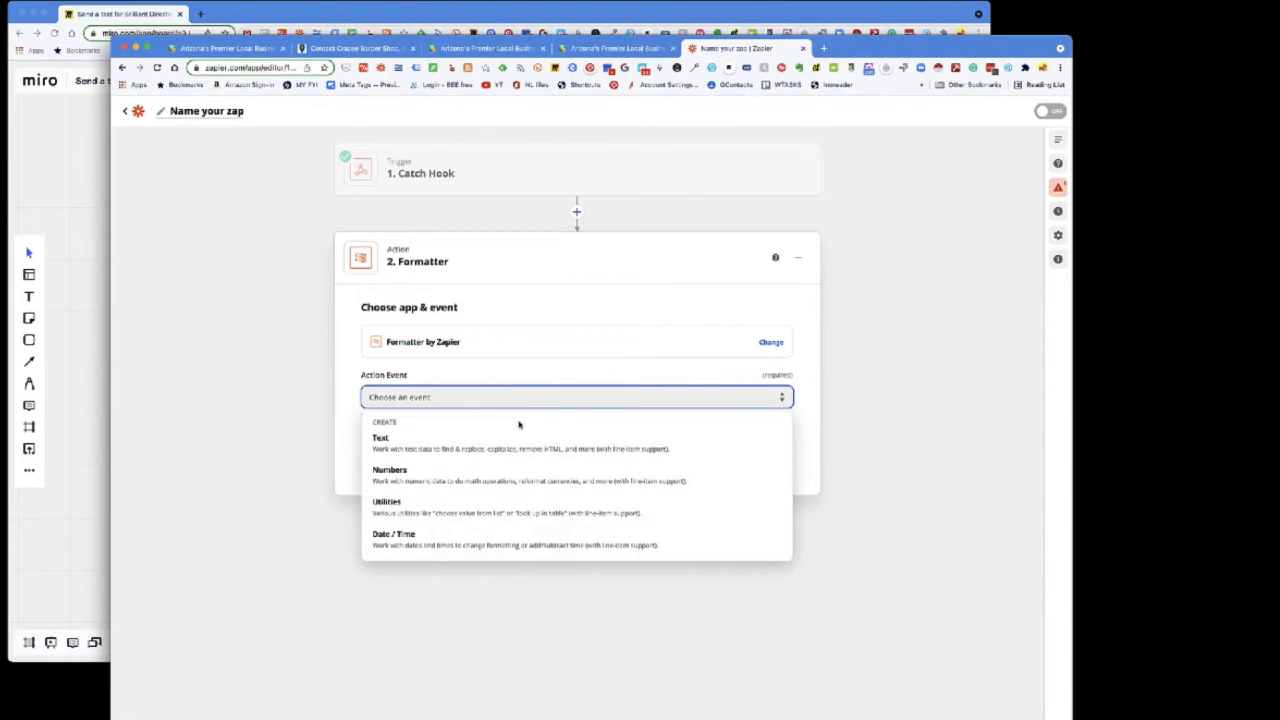
{"action": "left_click", "coordinate": [387, 472]}
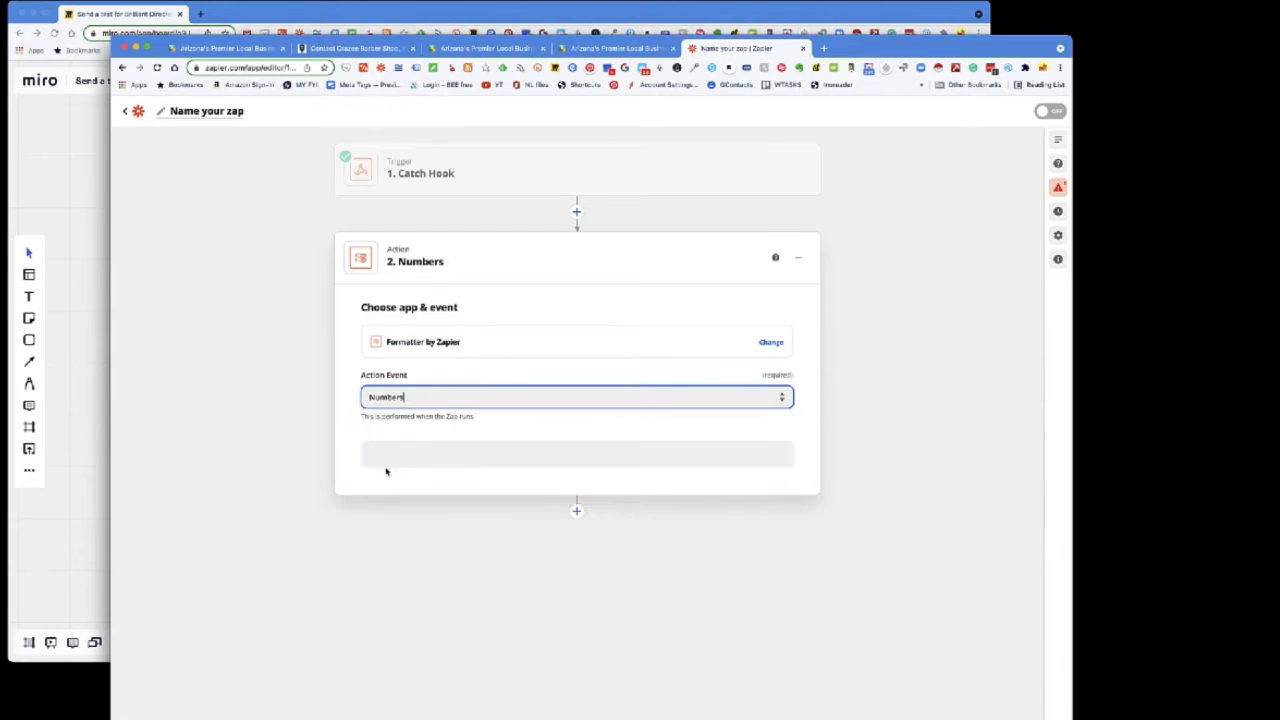
{"action": "left_click", "coordinate": [575, 459]}
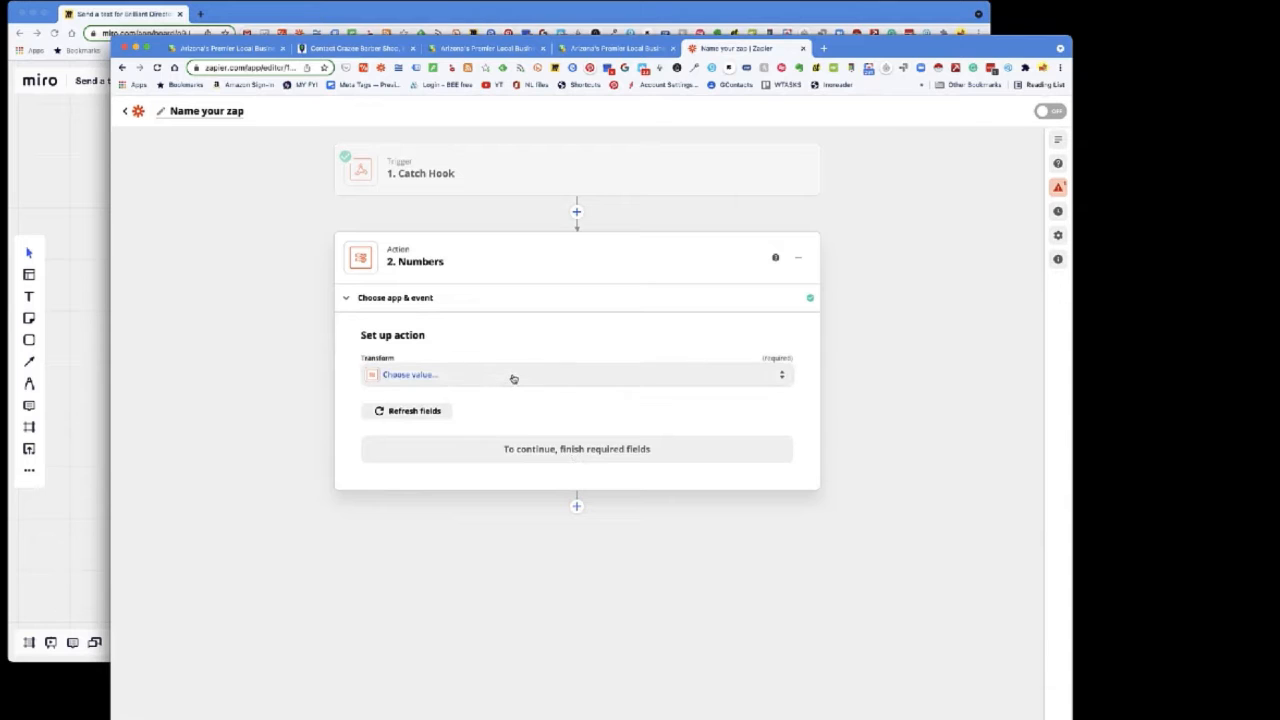
- Set the Numbers action's transform to Format Phone Number
{"action": "left_click", "coordinate": [513, 376]}
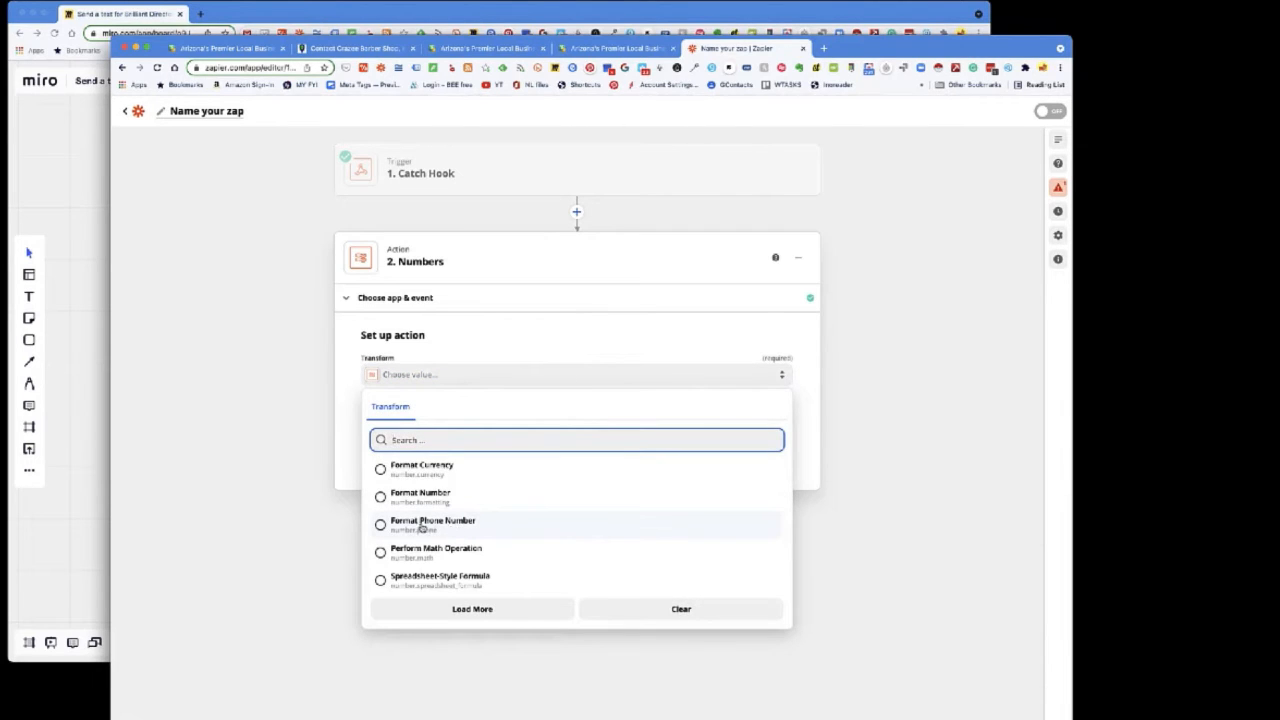
{"action": "left_click", "coordinate": [406, 526]}
{"action": "scroll", "coordinate": [521, 422], "scroll_direction": "down", "scroll_amount": 2}
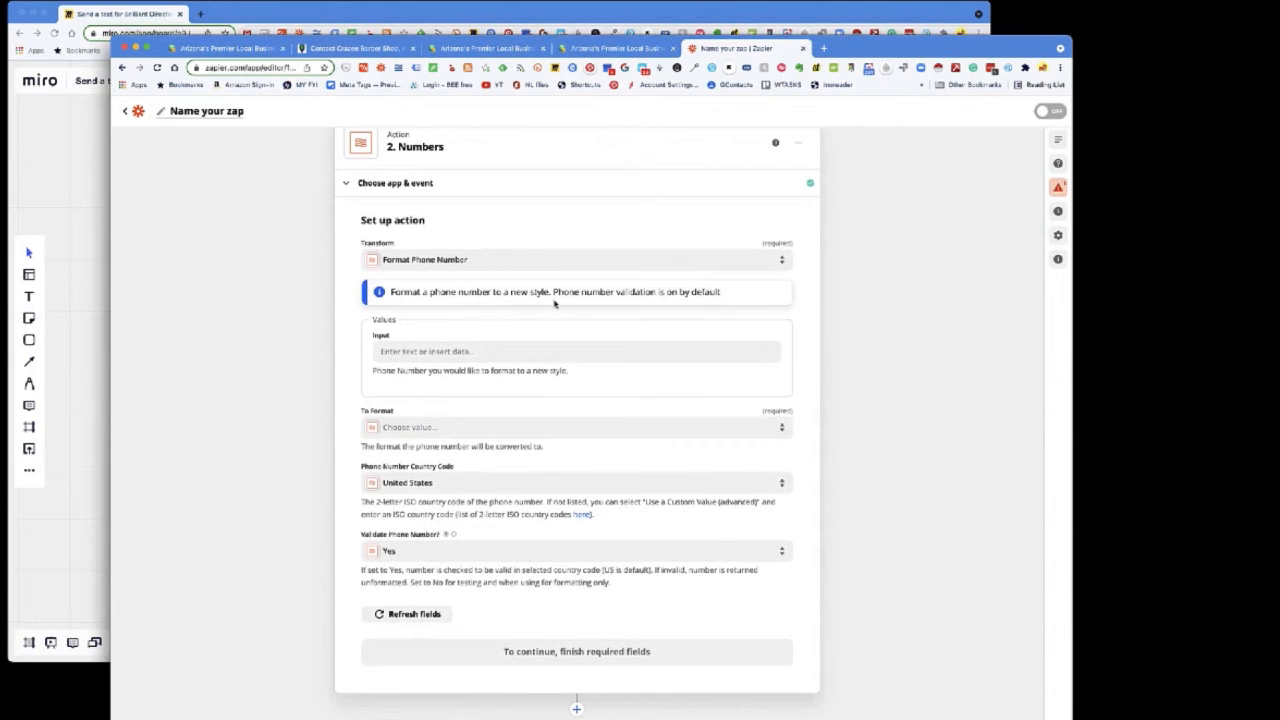
- Insert the Lead Phone field from the Catch Hook trigger as the phone number input
{"action": "left_click", "coordinate": [432, 351]}
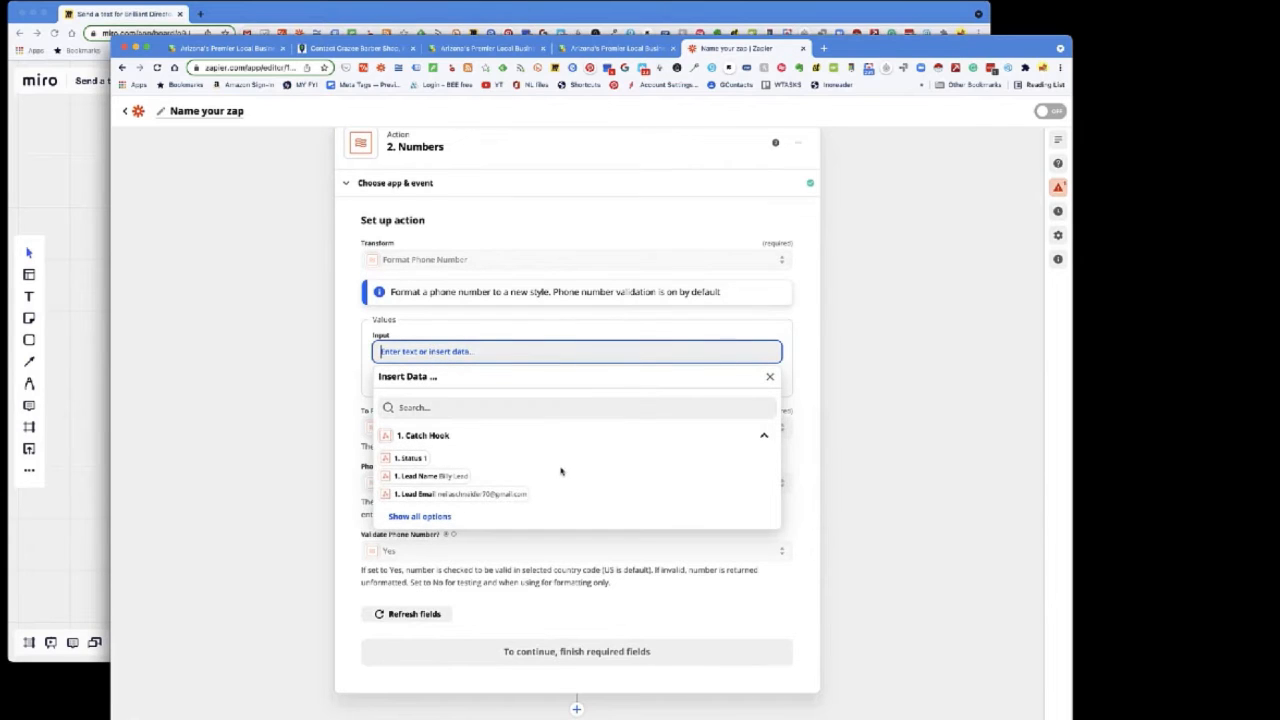
{"action": "left_click", "coordinate": [420, 516]}
{"action": "scroll", "coordinate": [568, 492], "scroll_direction": "down", "scroll_amount": 1}
{"action": "scroll", "coordinate": [568, 492], "scroll_direction": "down", "scroll_amount": 5}
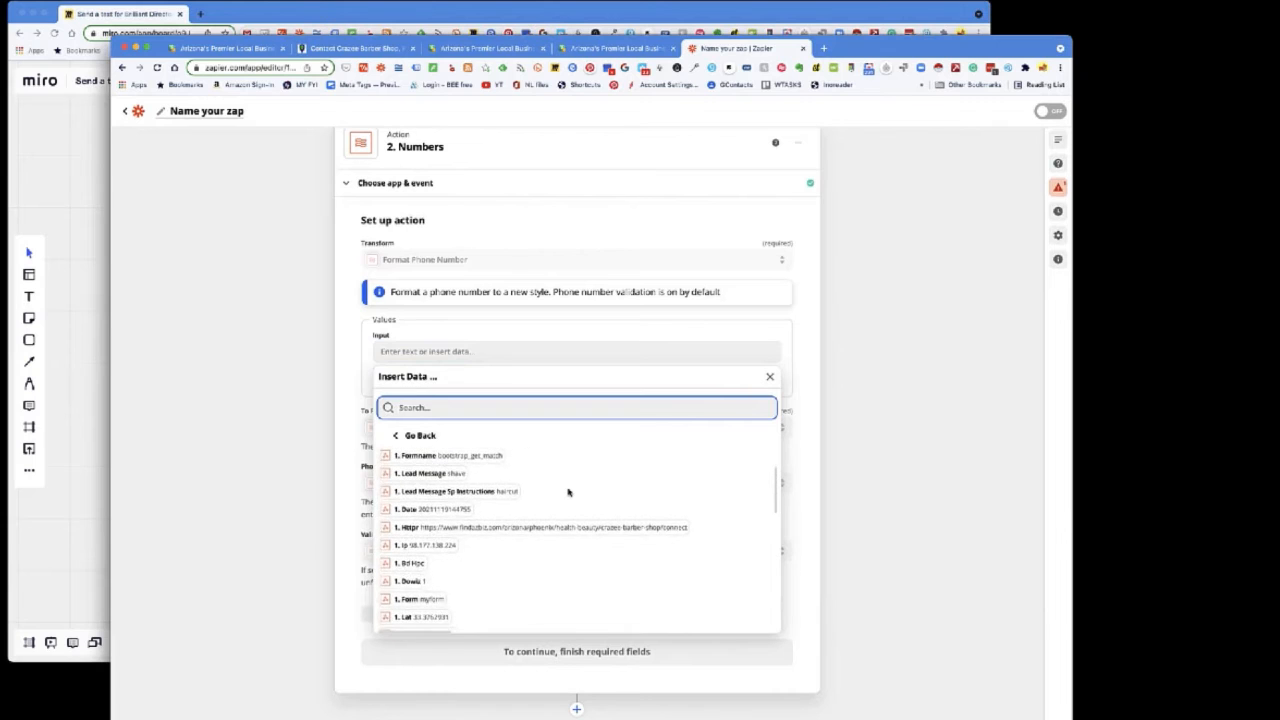
{"action": "scroll", "coordinate": [568, 492], "scroll_direction": "down", "scroll_amount": 8}
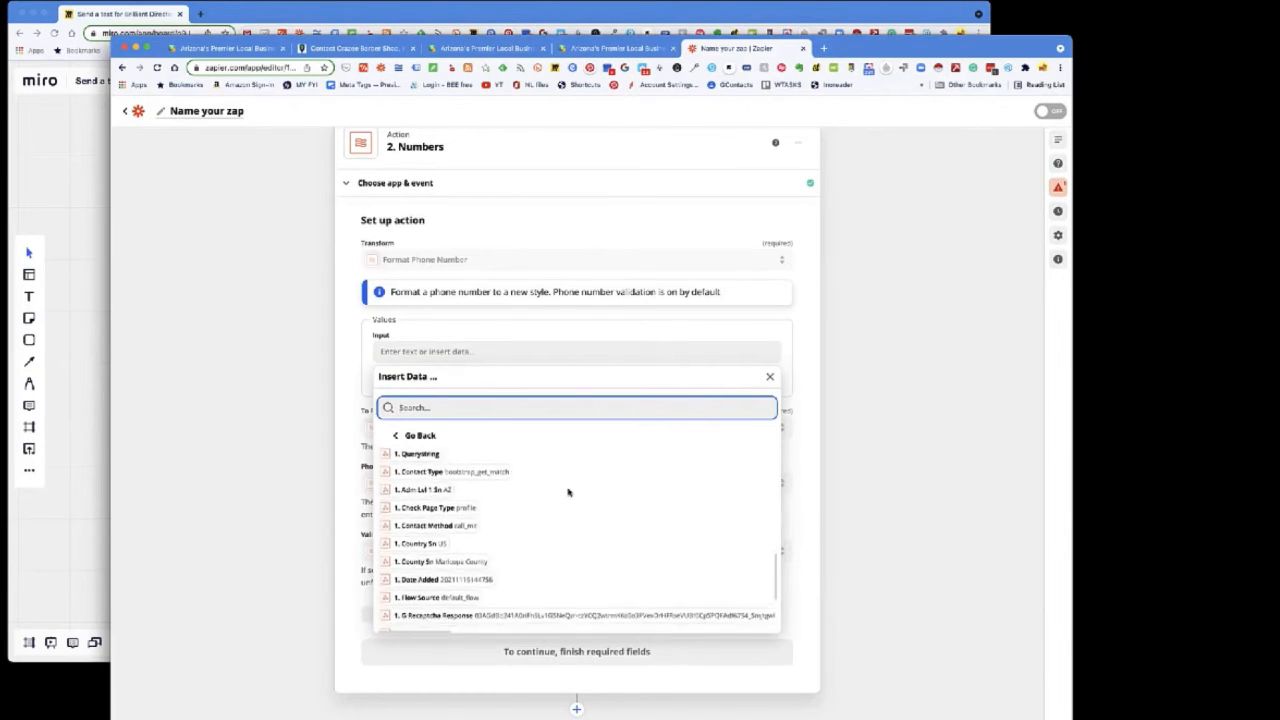
{"action": "scroll", "coordinate": [568, 492], "scroll_direction": "up", "scroll_amount": 8}
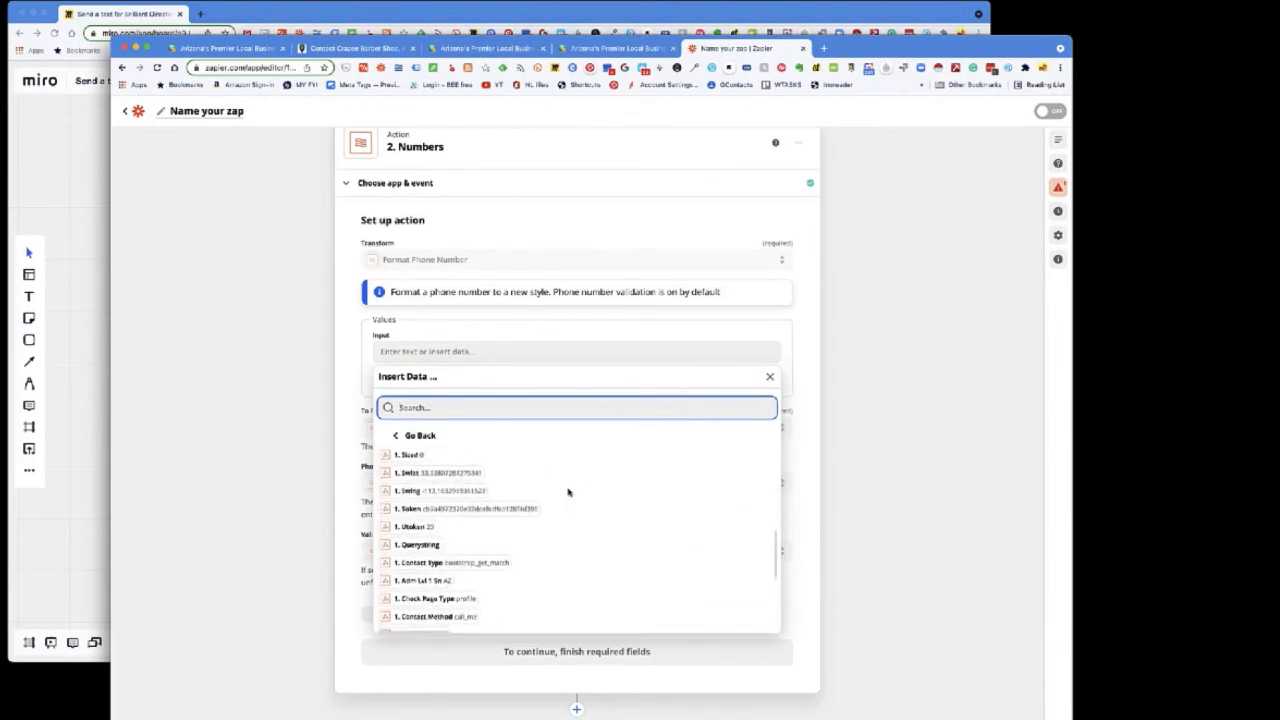
{"action": "scroll", "coordinate": [568, 492], "scroll_direction": "up", "scroll_amount": 2}
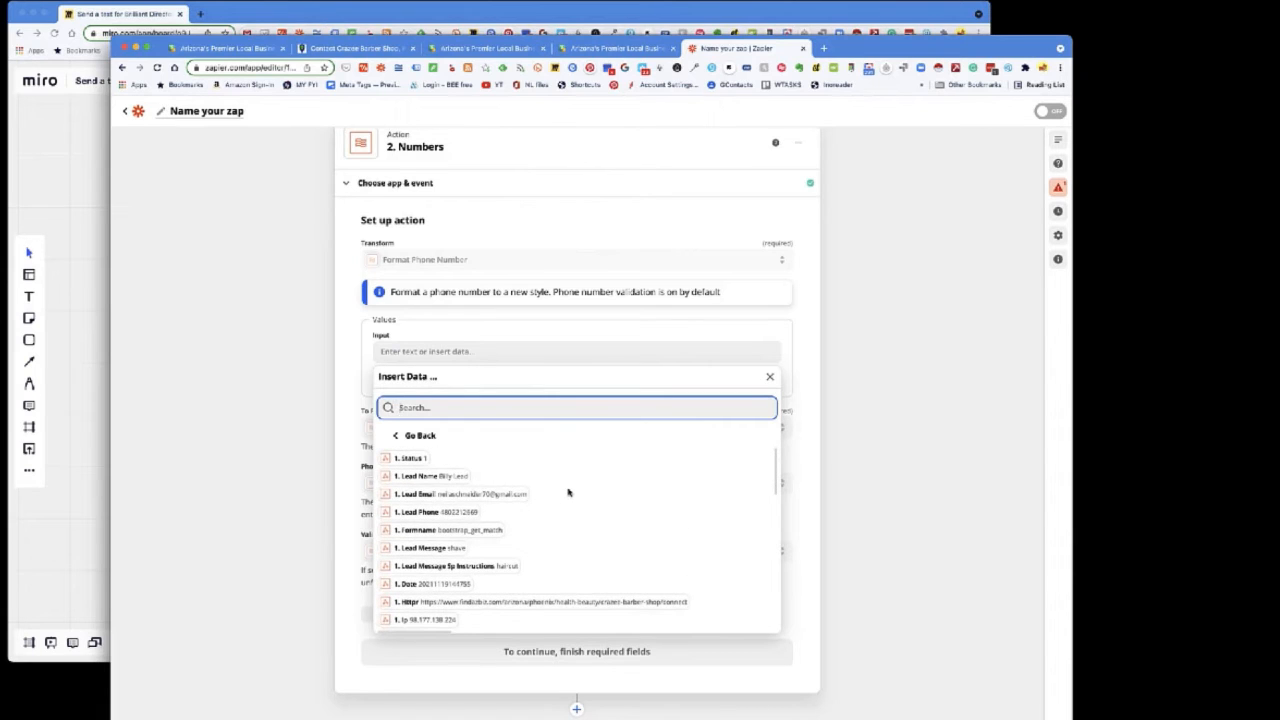
{"action": "left_click", "coordinate": [449, 512]}
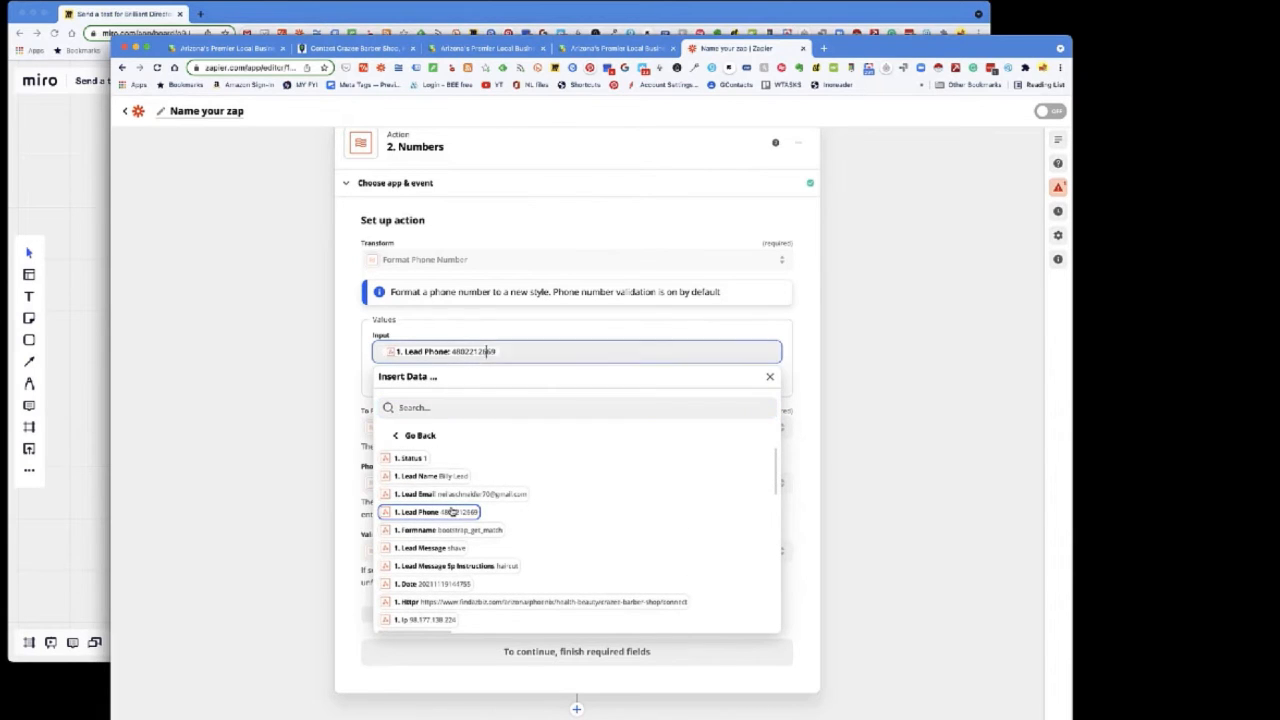
{"action": "left_click", "coordinate": [366, 387]}
- Set the phone number's target format to the National style with parentheses around the area code, and continue to the action test
{"action": "left_click", "coordinate": [497, 433]}
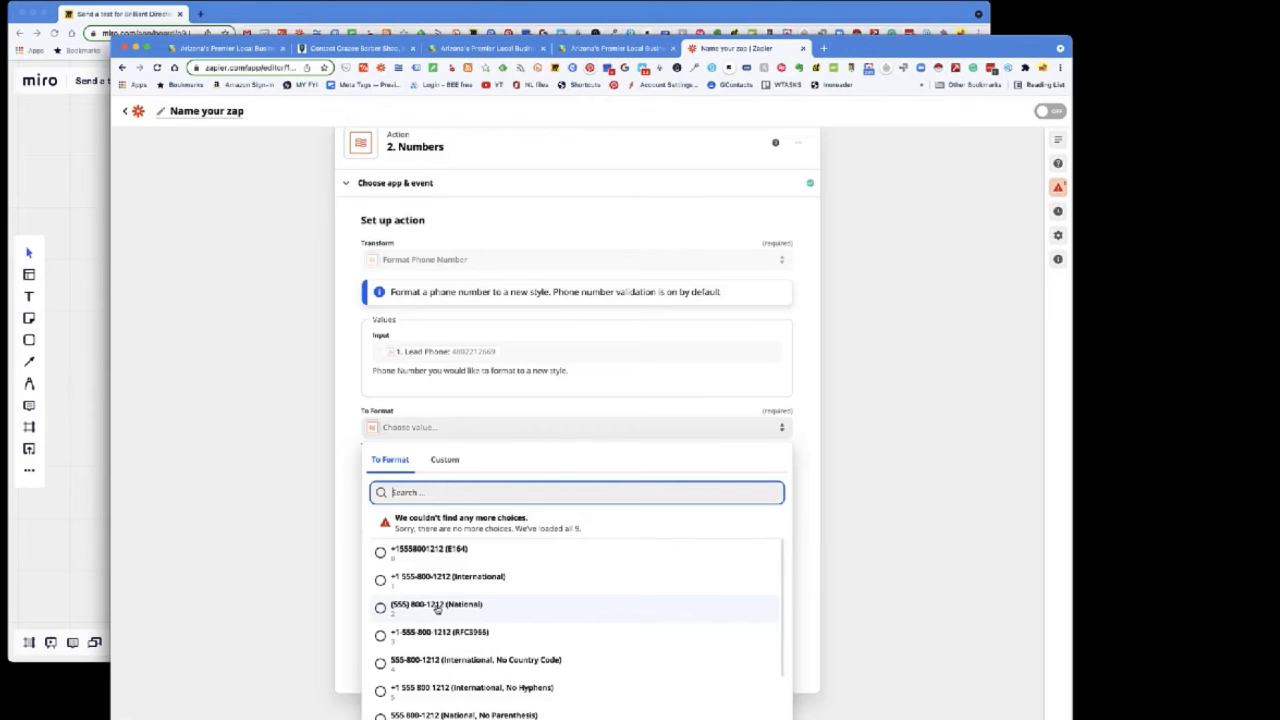
{"action": "left_click", "coordinate": [436, 606]}
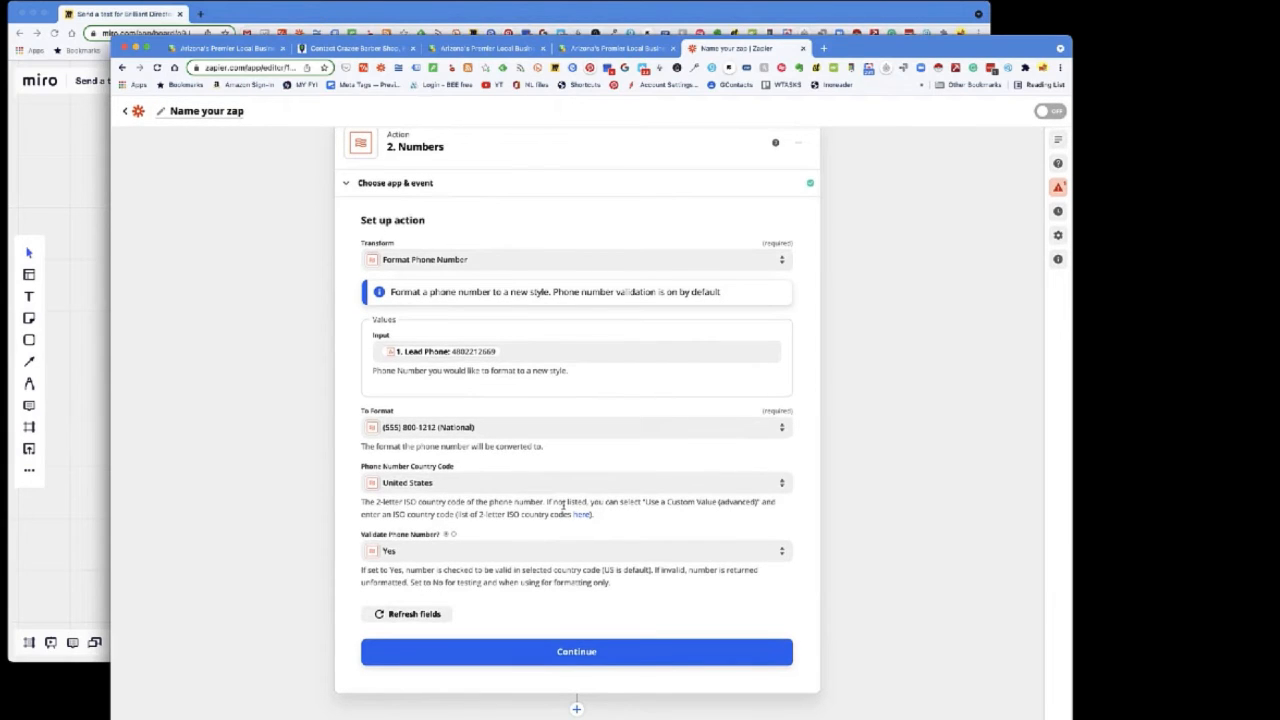
{"action": "left_click", "coordinate": [567, 655]}
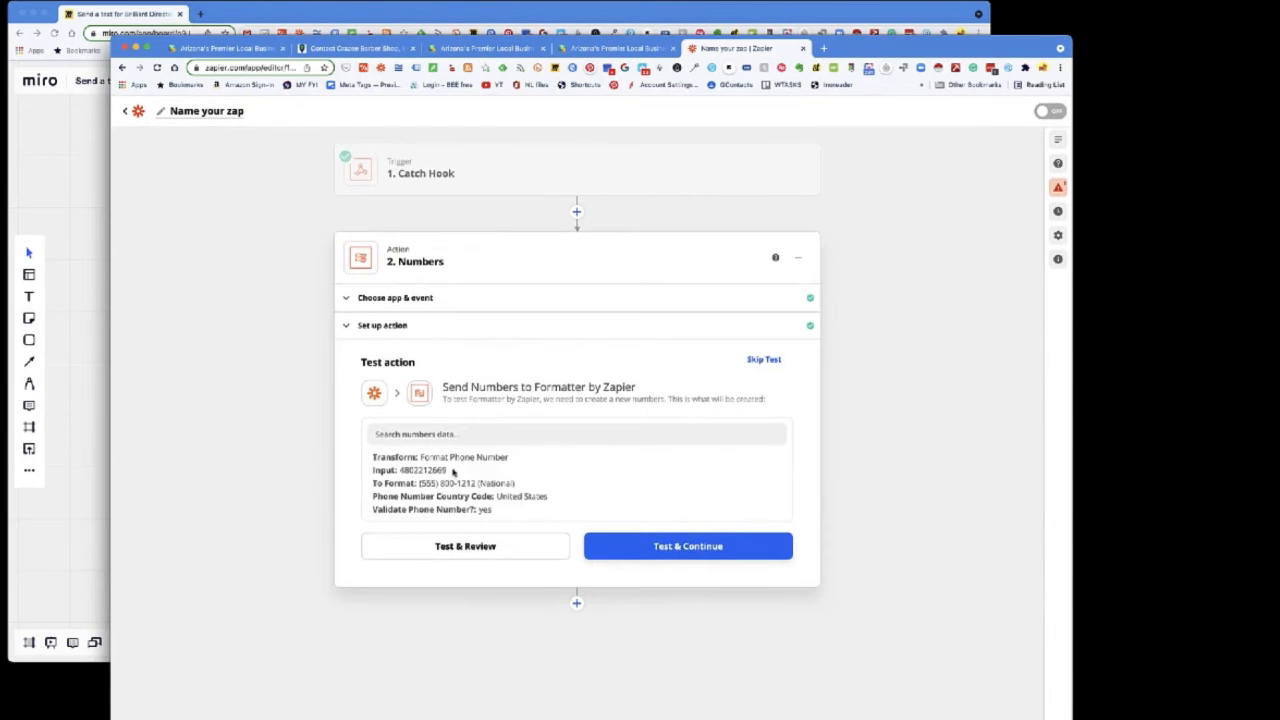
- Check the input and target format in the test data, test the Numbers action and review the formatted phone output
{"action": "left_click_drag", "start_coordinate": [399, 470], "coordinate": [458, 473]}
{"action": "left_click_drag", "start_coordinate": [461, 474], "coordinate": [395, 474]}
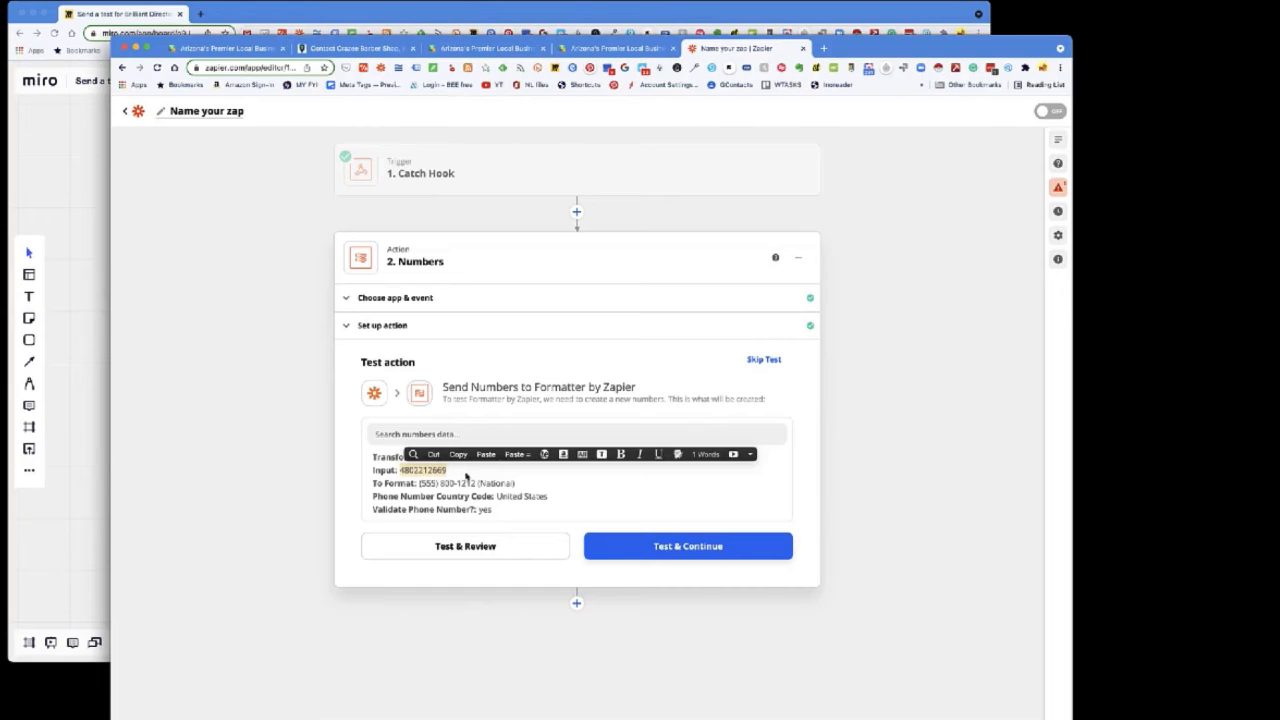
{"action": "left_click", "coordinate": [526, 478]}
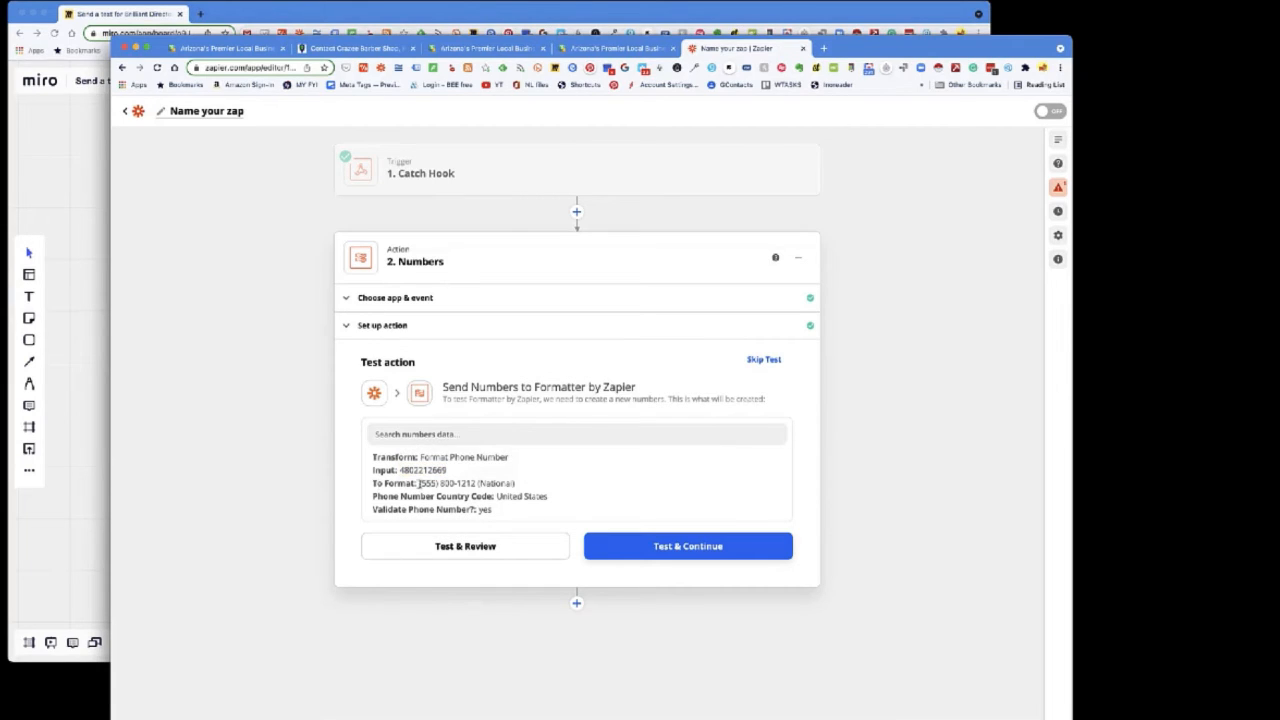
{"action": "left_click_drag", "start_coordinate": [419, 483], "coordinate": [479, 483]}
{"action": "left_click", "coordinate": [505, 545]}
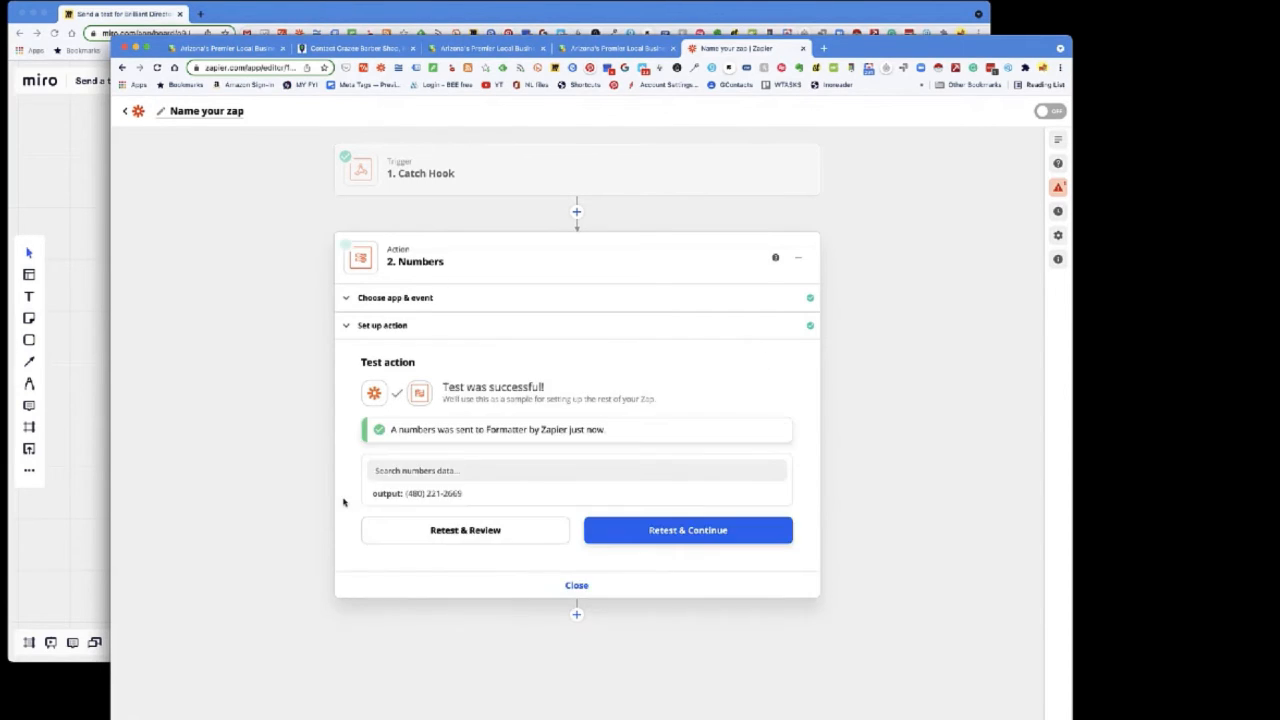
{"action": "left_click_drag", "start_coordinate": [406, 494], "coordinate": [476, 497]}
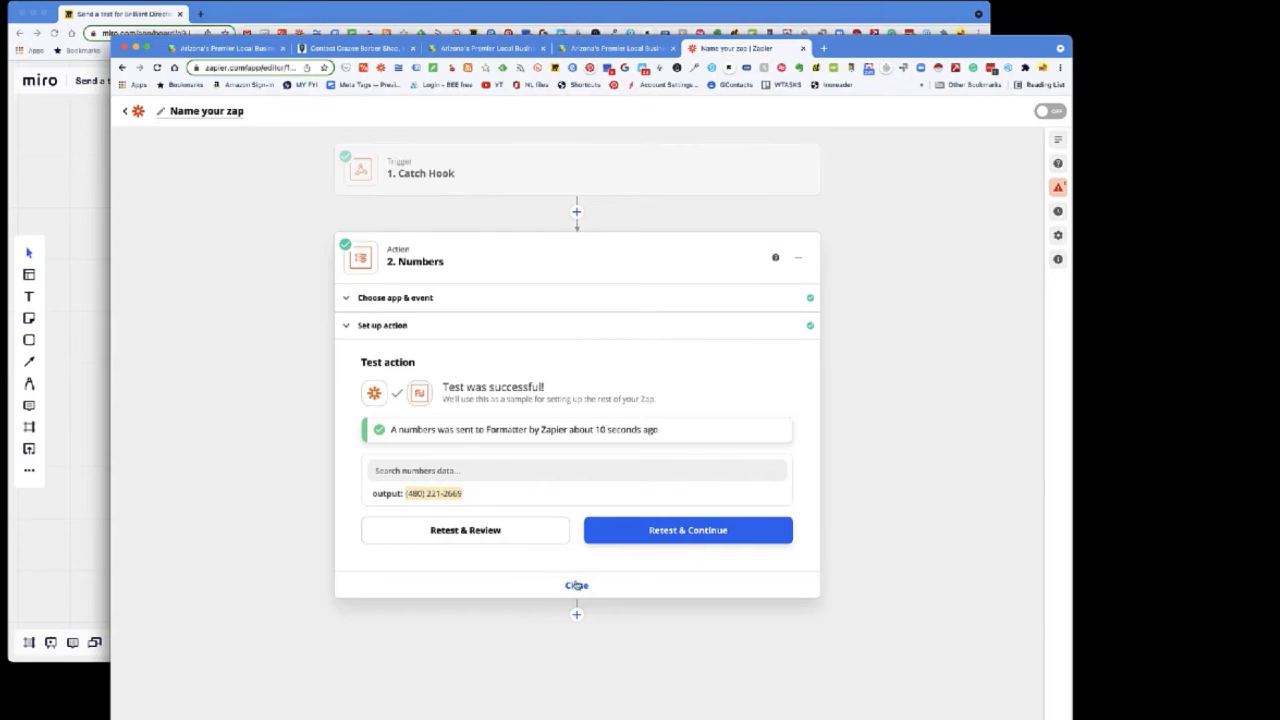
- Close the Numbers action and add a new action step after it
{"action": "left_click", "coordinate": [580, 587]}
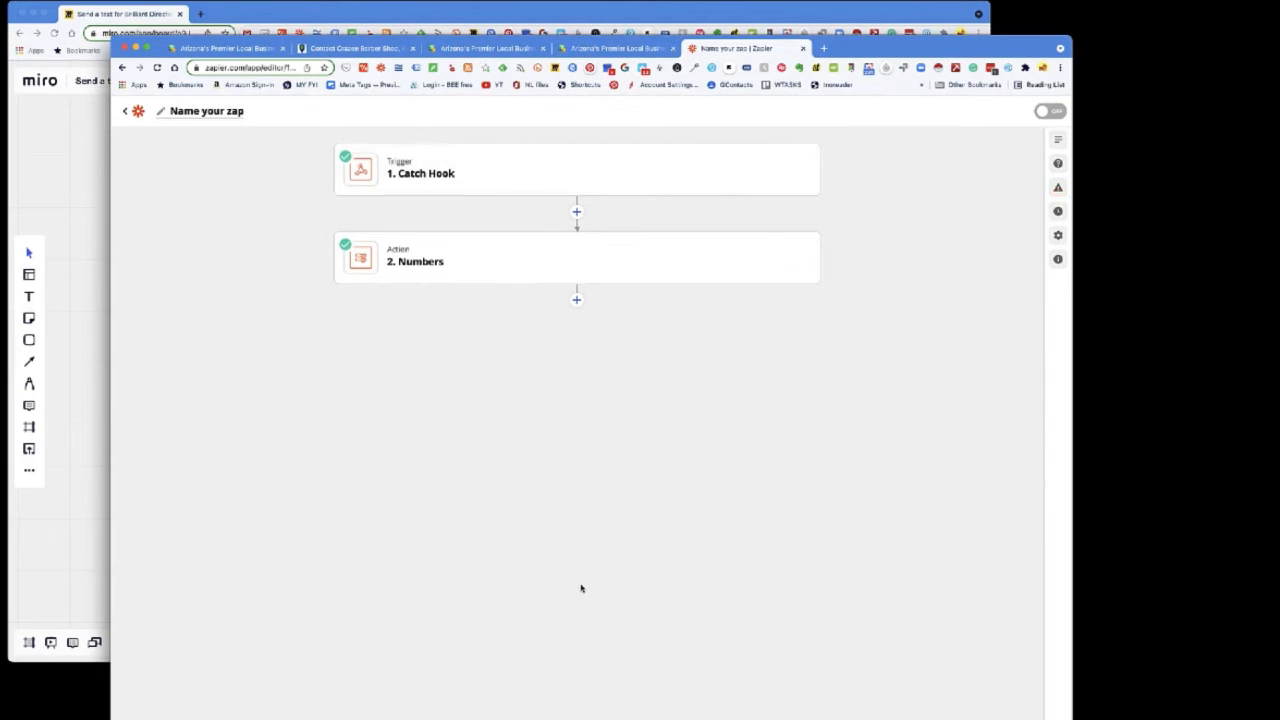
{"action": "left_click_drag", "start_coordinate": [907, 50], "coordinate": [903, 60]}
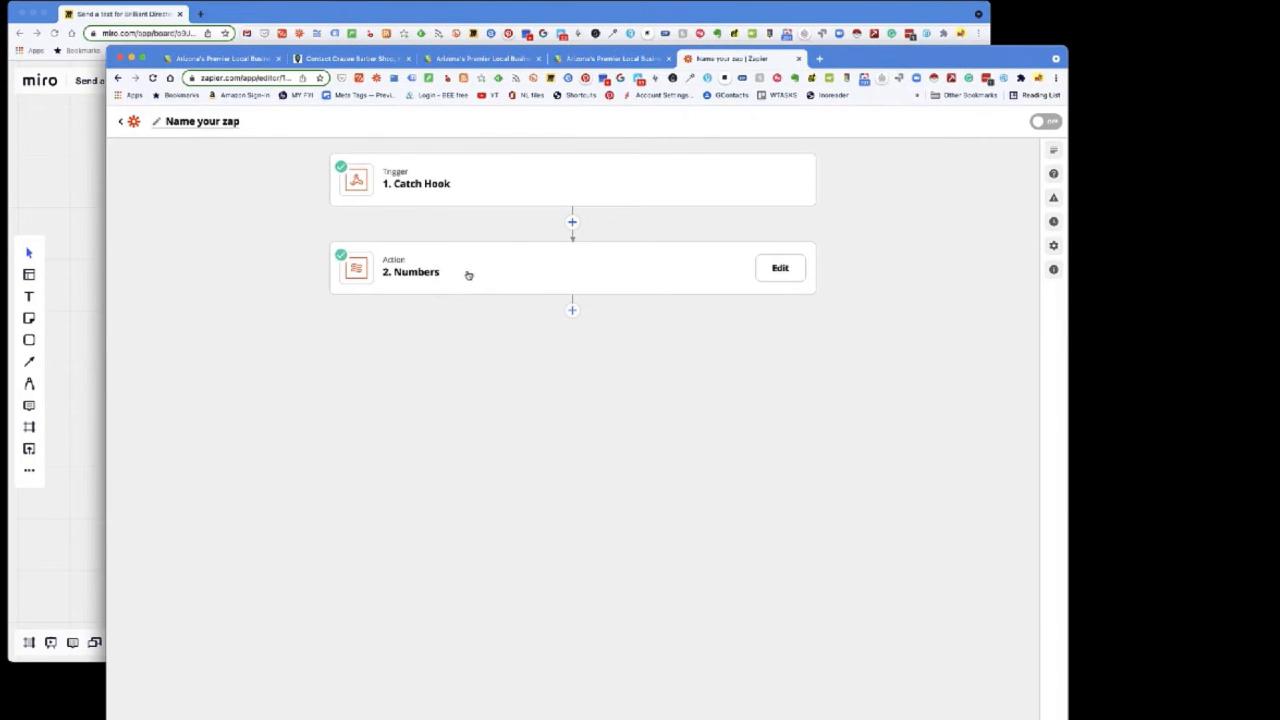
{"action": "left_click", "coordinate": [572, 311]}
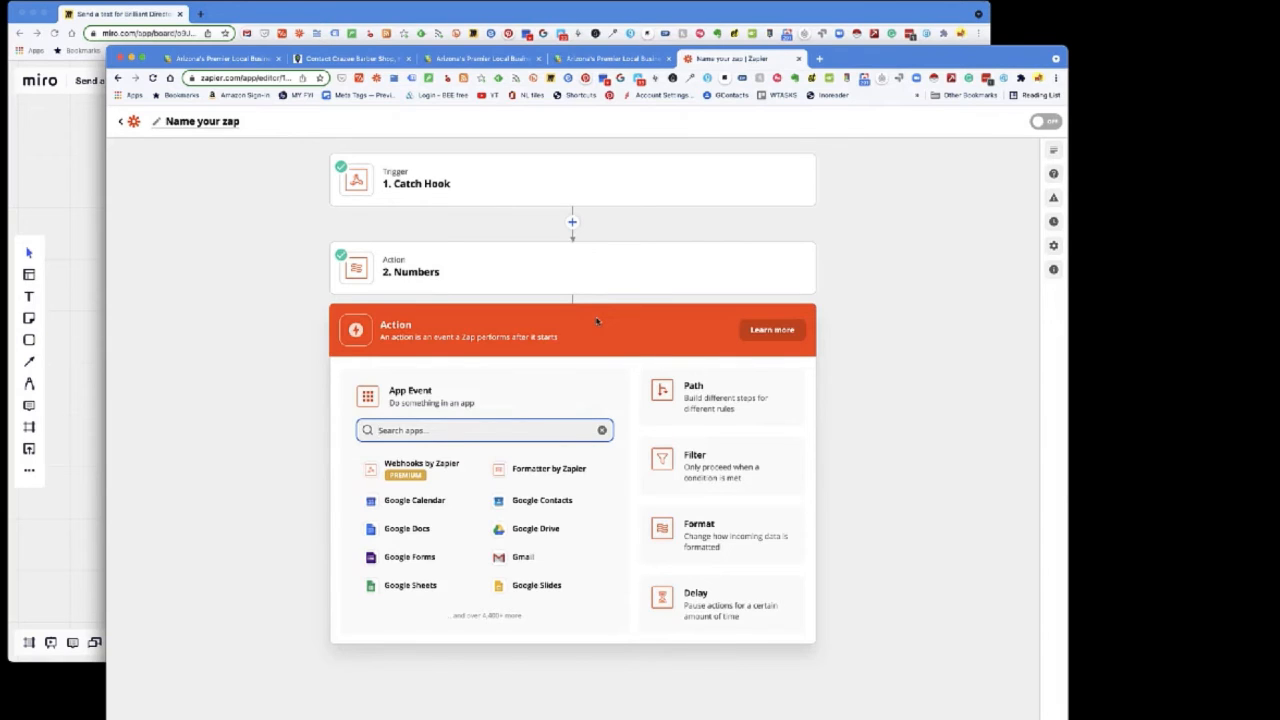
- Search the action apps for "sim" and "text" to examine the available texting services, and clear the search
{"action": "type", "text": "sim"}
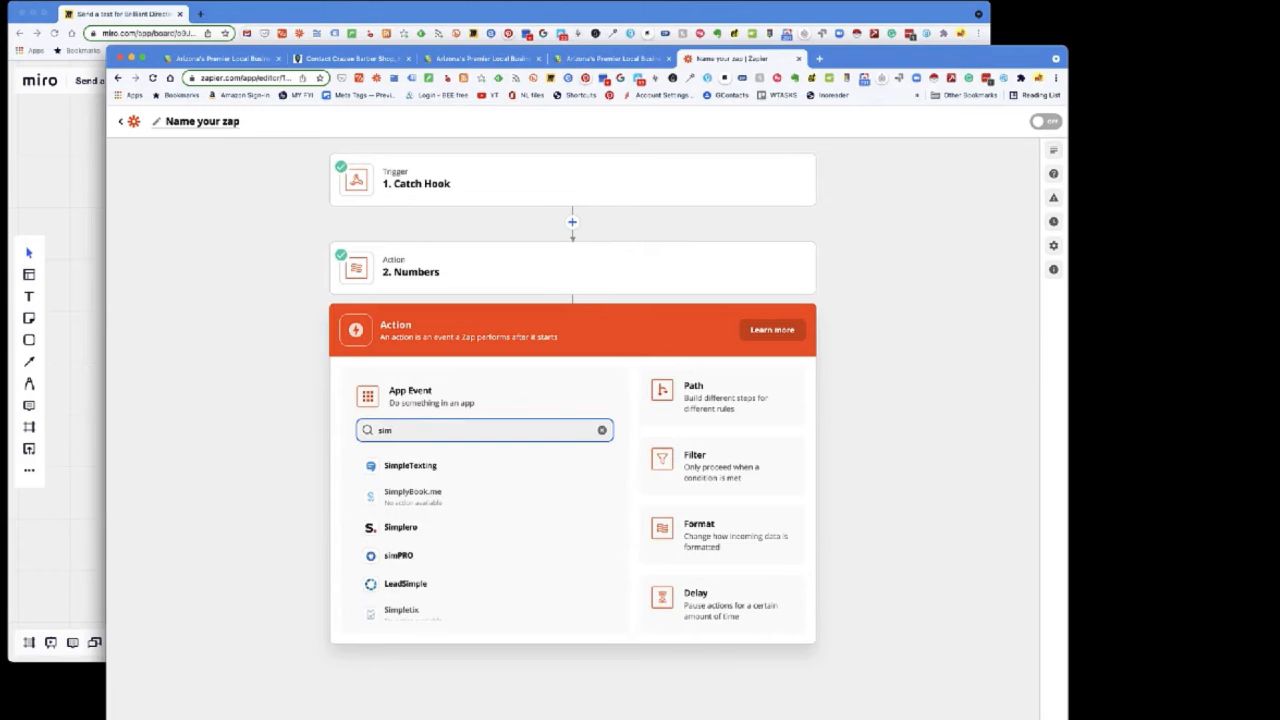
{"action": "key", "text": "BackSpace"}
{"action": "key", "text": "BackSpace"}
{"action": "key", "text": "BackSpace"}
{"action": "type", "text": "tedt"}
{"action": "key", "text": "BackSpace"}
{"action": "key", "text": "BackSpace"}
{"action": "type", "text": "xt"}
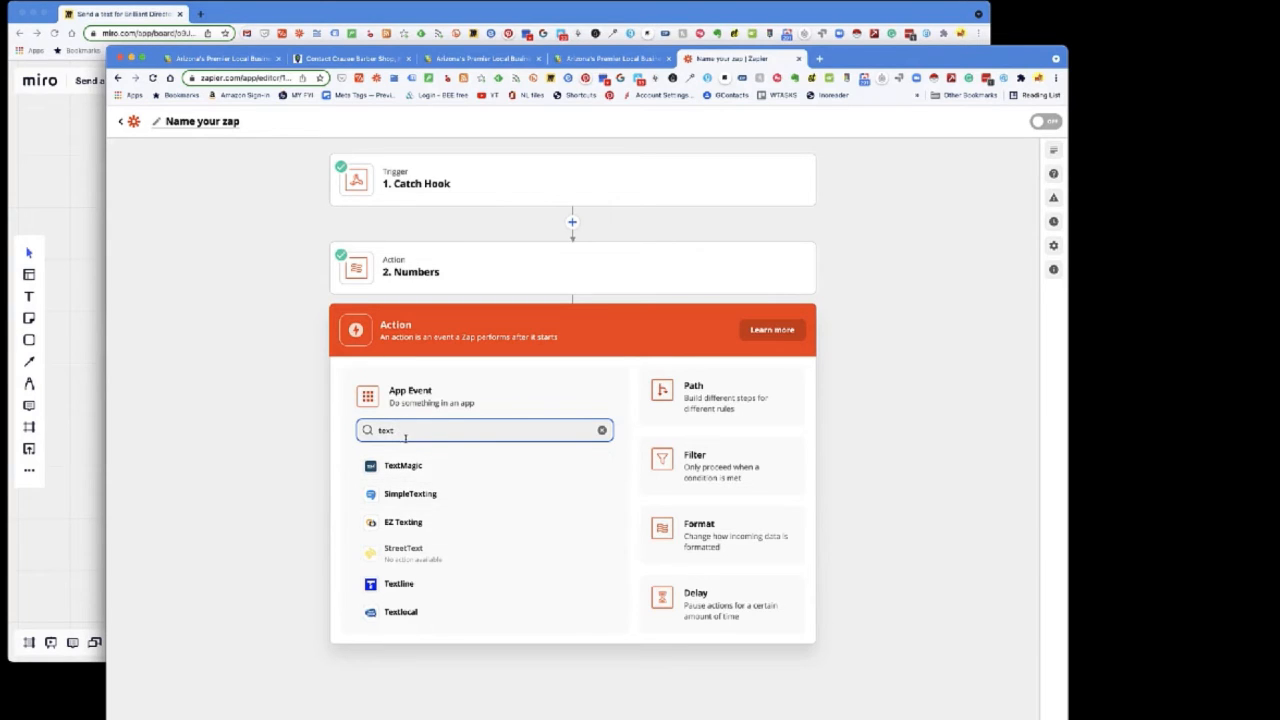
{"action": "key", "text": "BackSpace"}
{"action": "key", "text": "BackSpace"}
{"action": "key", "text": "BackSpace"}
{"action": "key", "text": "BackSpace"}
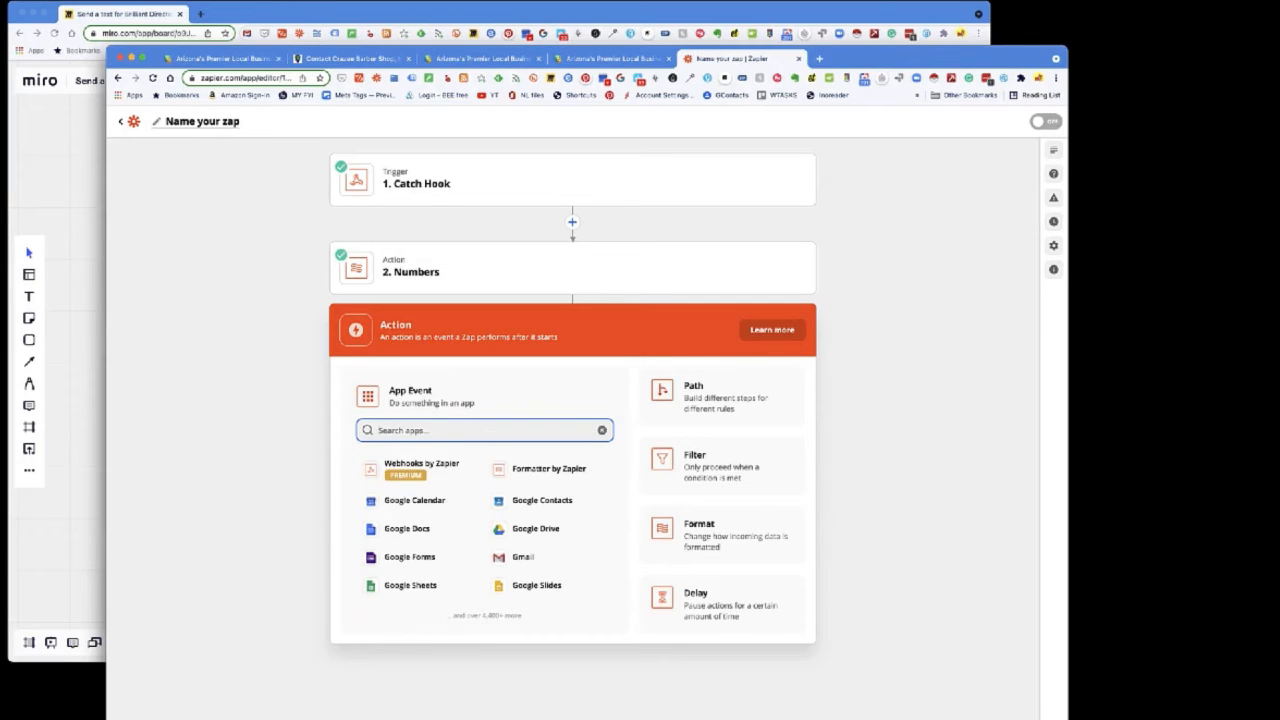
- Search for "sms", choose SMS by Zapier as the action app and set its event to Send SMS
{"action": "type", "text": "sms"}
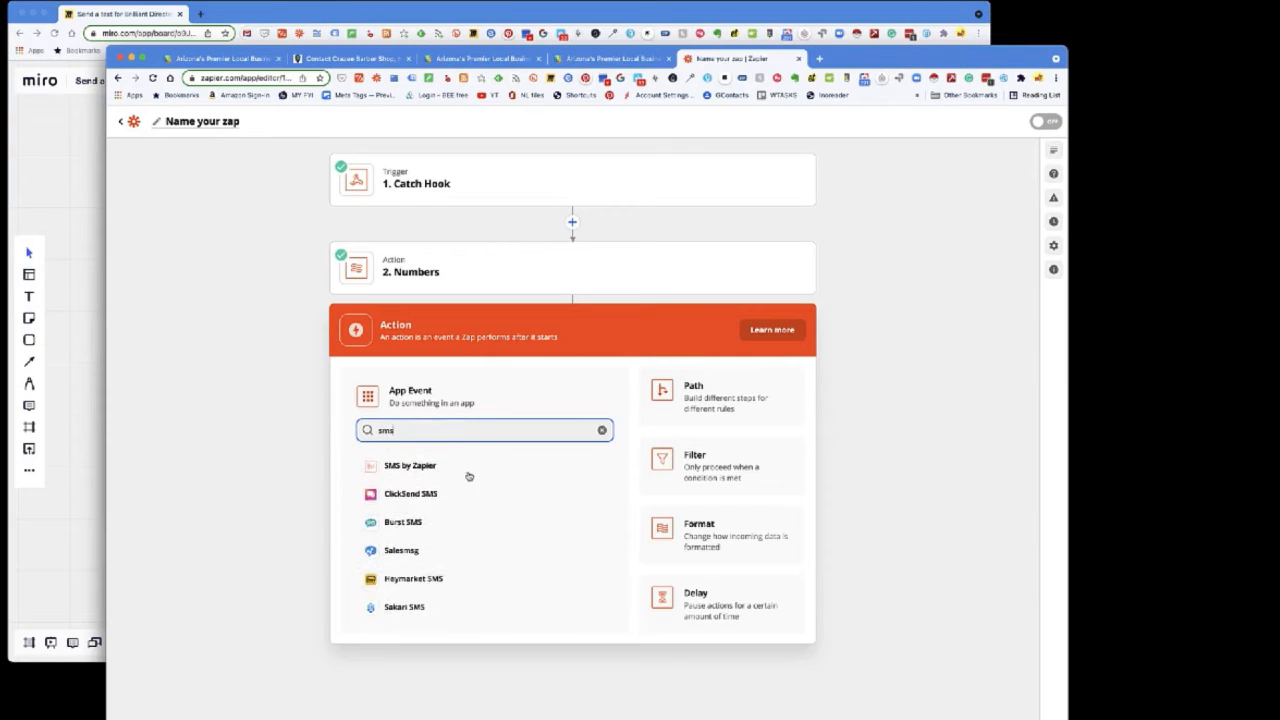
{"action": "left_click", "coordinate": [410, 467]}
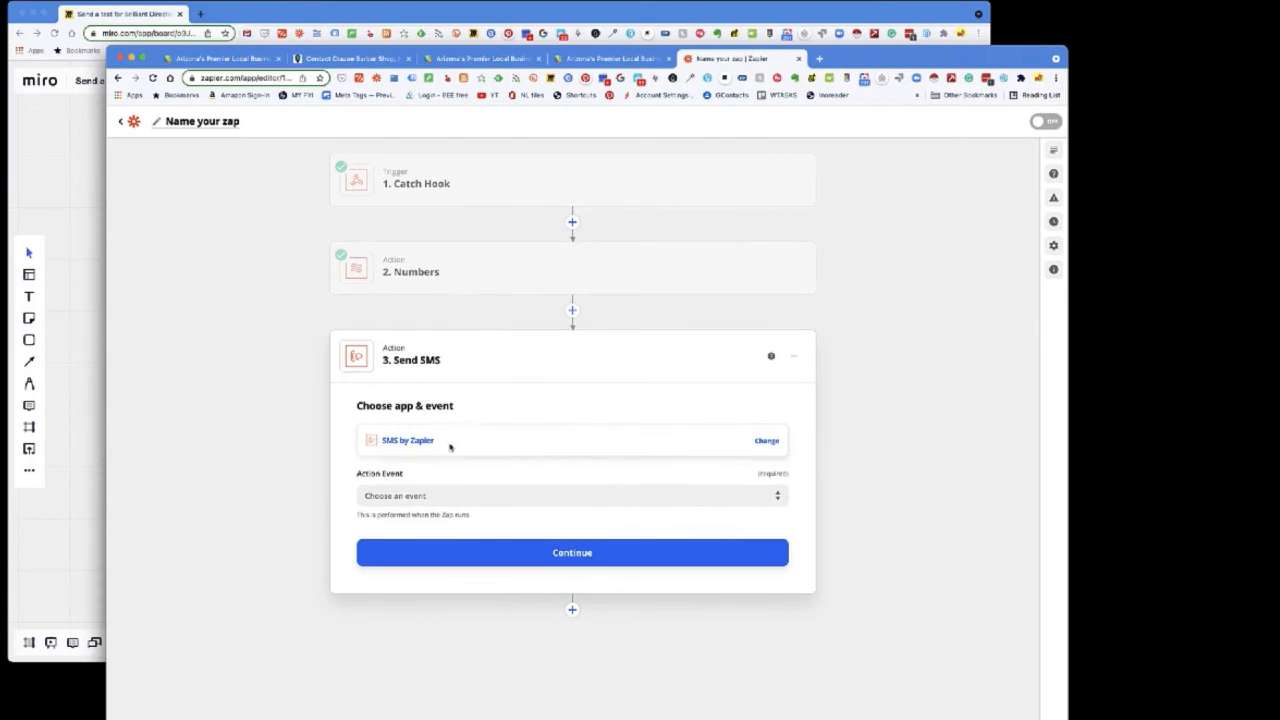
{"action": "left_click", "coordinate": [470, 495]}
{"action": "left_click", "coordinate": [416, 539]}
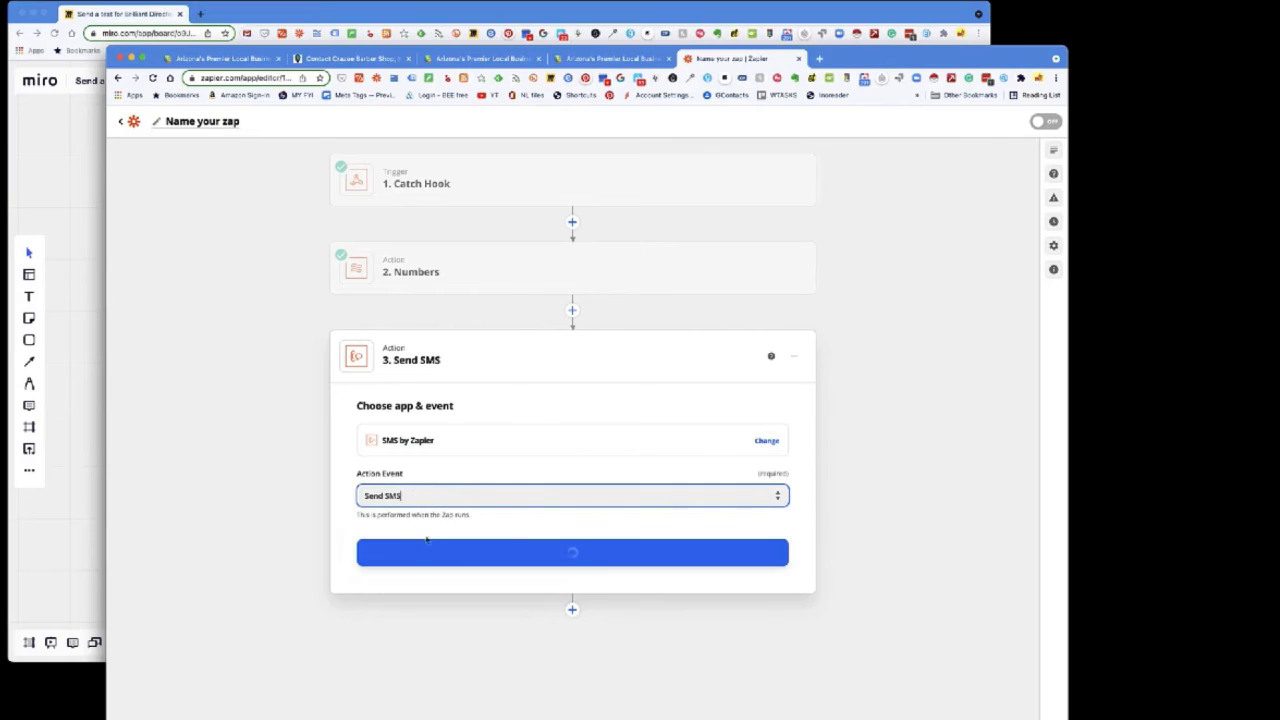
{"action": "left_click", "coordinate": [571, 555]}
- Use the connected SMS account for the Send SMS action and continue to the action setup
{"action": "left_click", "coordinate": [450, 477]}
{"action": "left_click", "coordinate": [420, 563]}
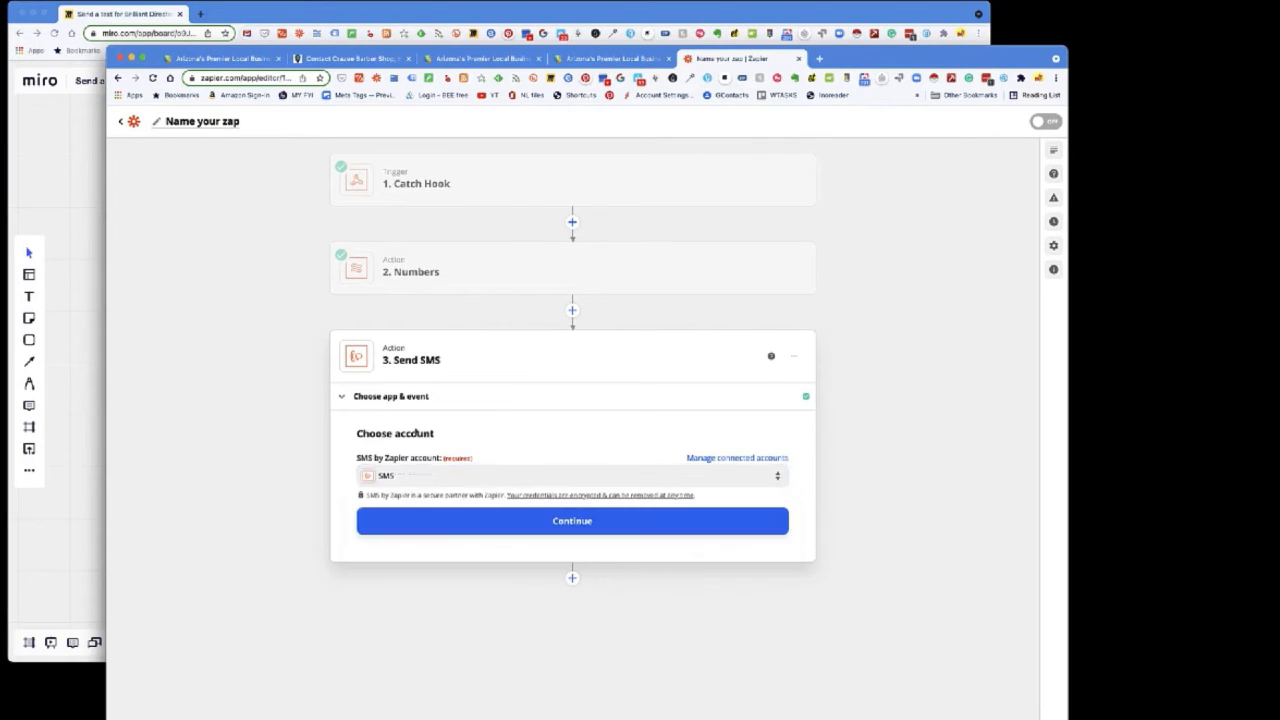
{"action": "left_click", "coordinate": [437, 525]}
- Set the text's From Number to the listed number with the 602 area code
{"action": "left_click", "coordinate": [425, 496]}
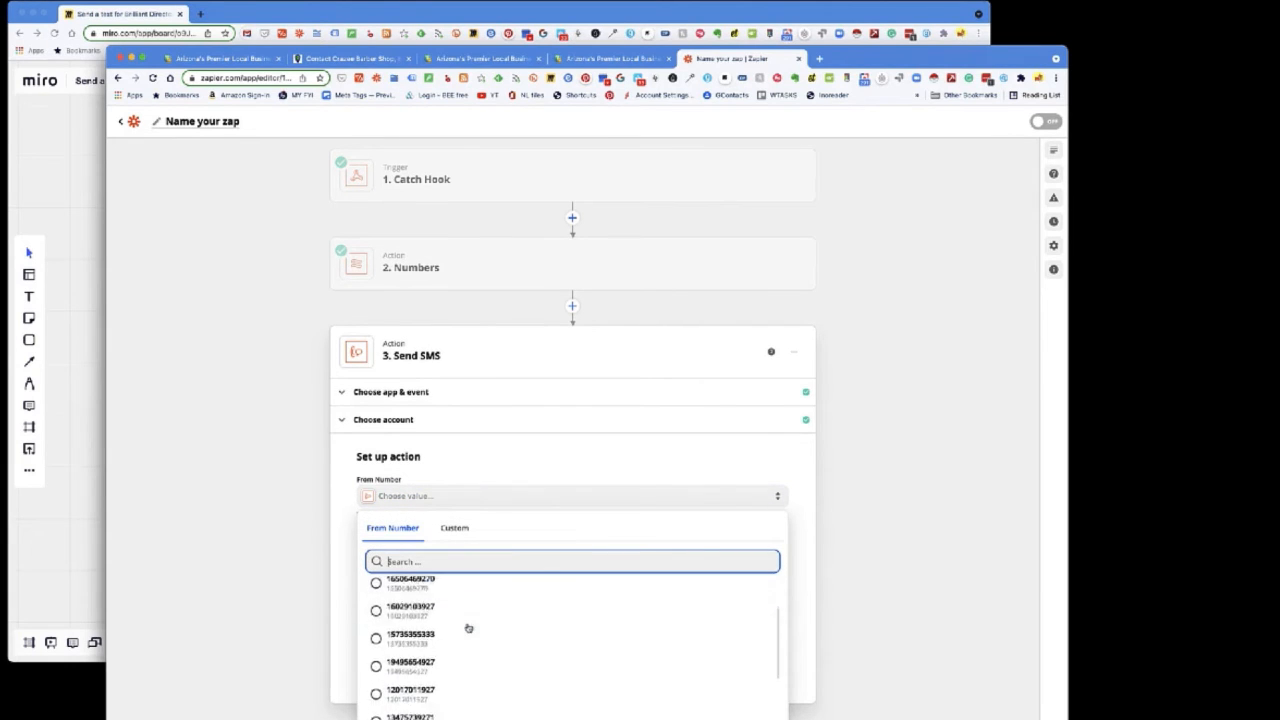
{"action": "scroll", "coordinate": [486, 619], "scroll_direction": "up", "scroll_amount": 3}
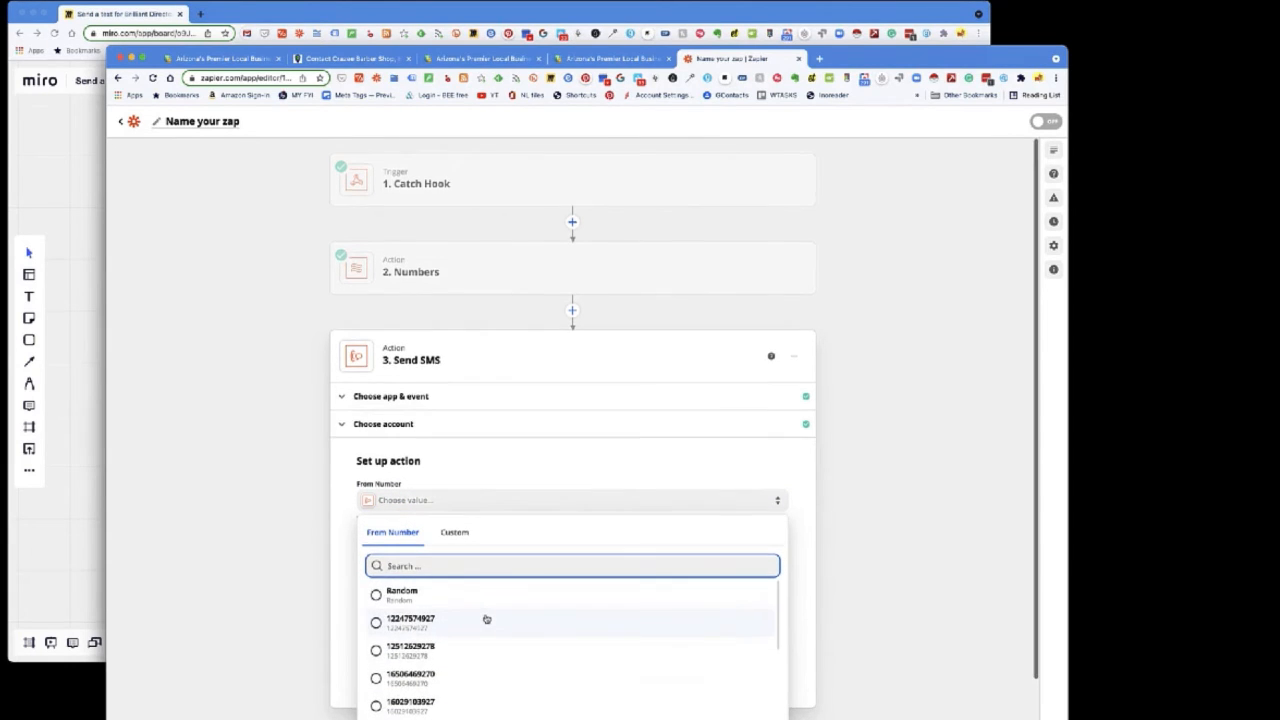
{"action": "scroll", "coordinate": [486, 619], "scroll_direction": "down", "scroll_amount": 3}
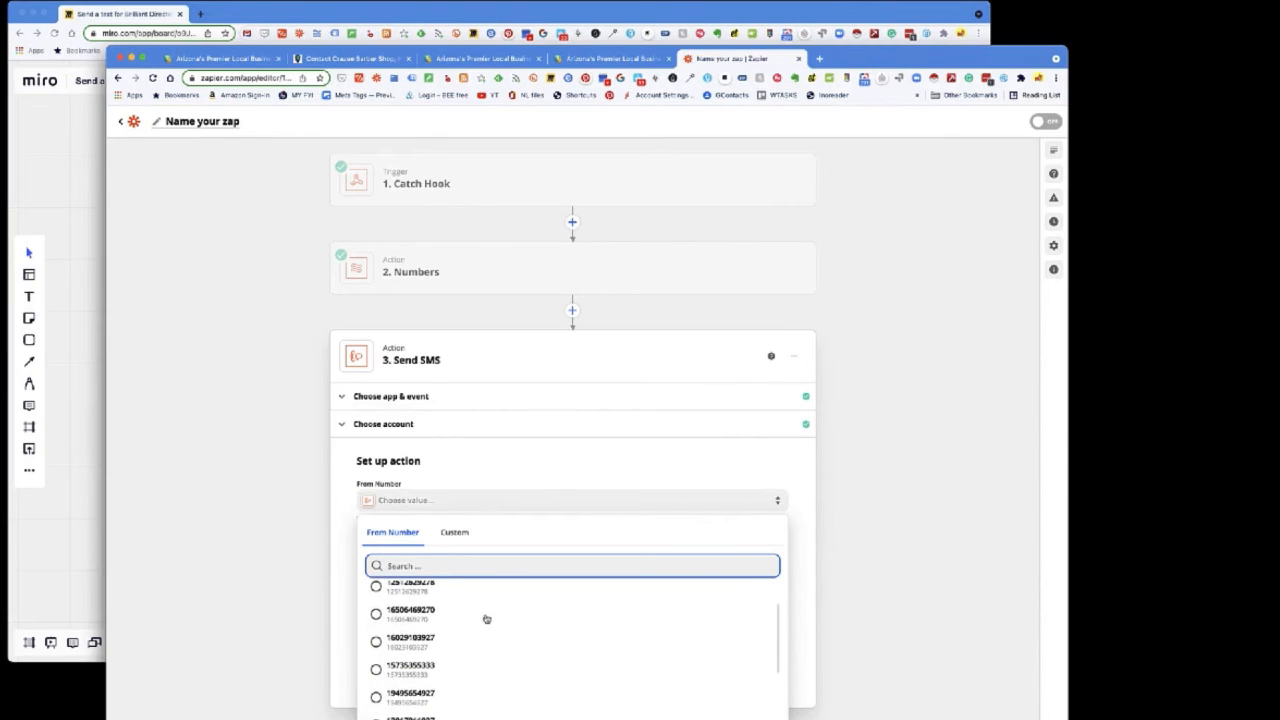
{"action": "left_click", "coordinate": [432, 640]}
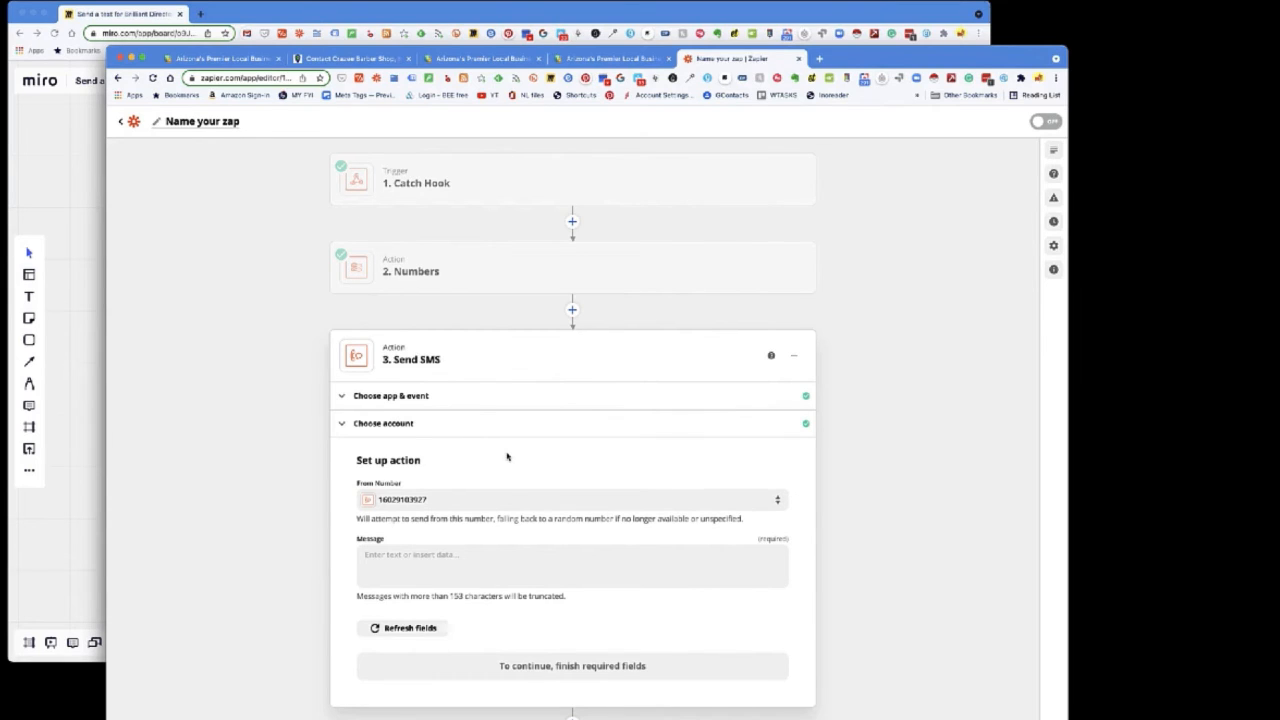
- Start the SMS message with "New hot lead:", the Lead Name field from Catch Hook and "- needs"
{"action": "scroll", "coordinate": [510, 480], "scroll_direction": "down", "scroll_amount": 1}
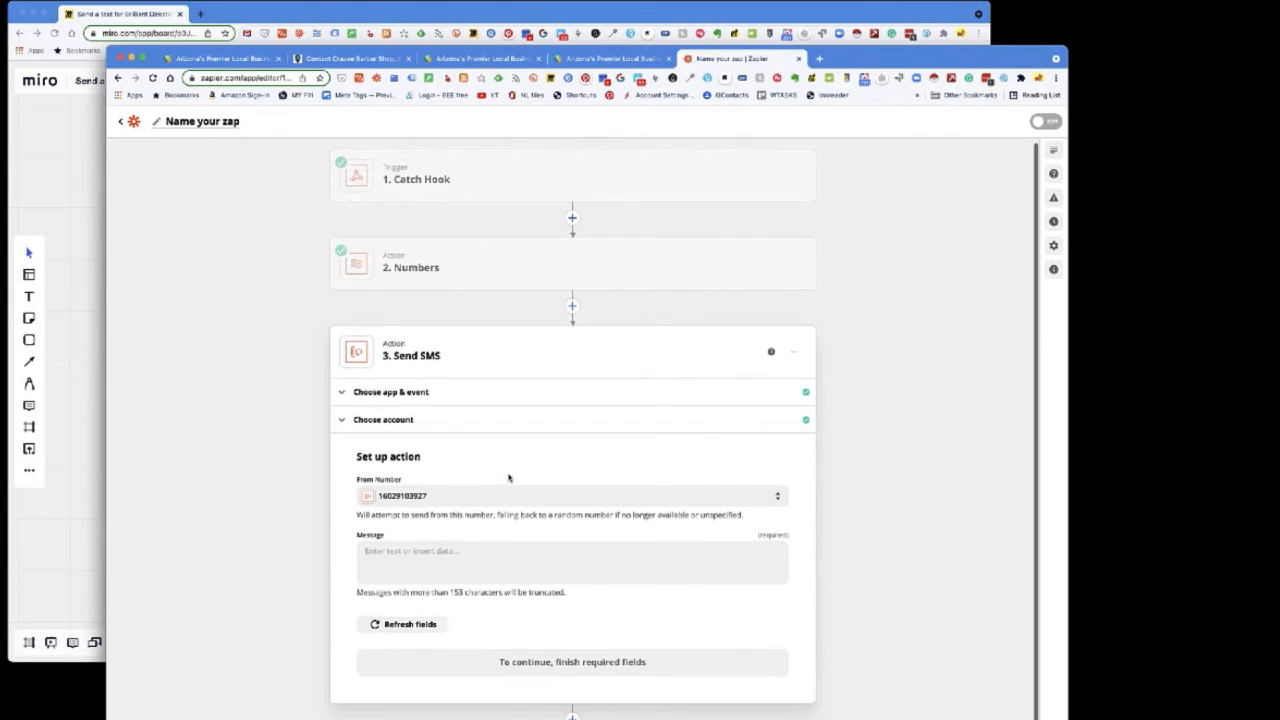
{"action": "left_click", "coordinate": [435, 552]}
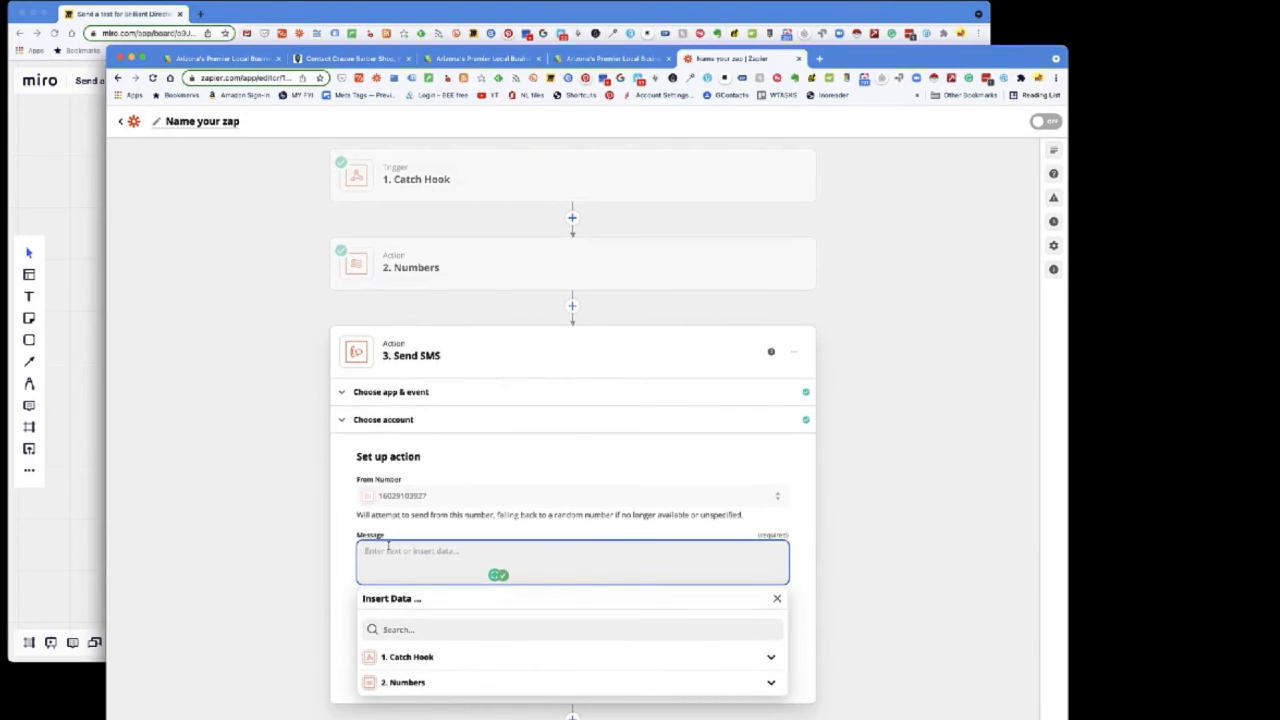
{"action": "left_click", "coordinate": [455, 663]}
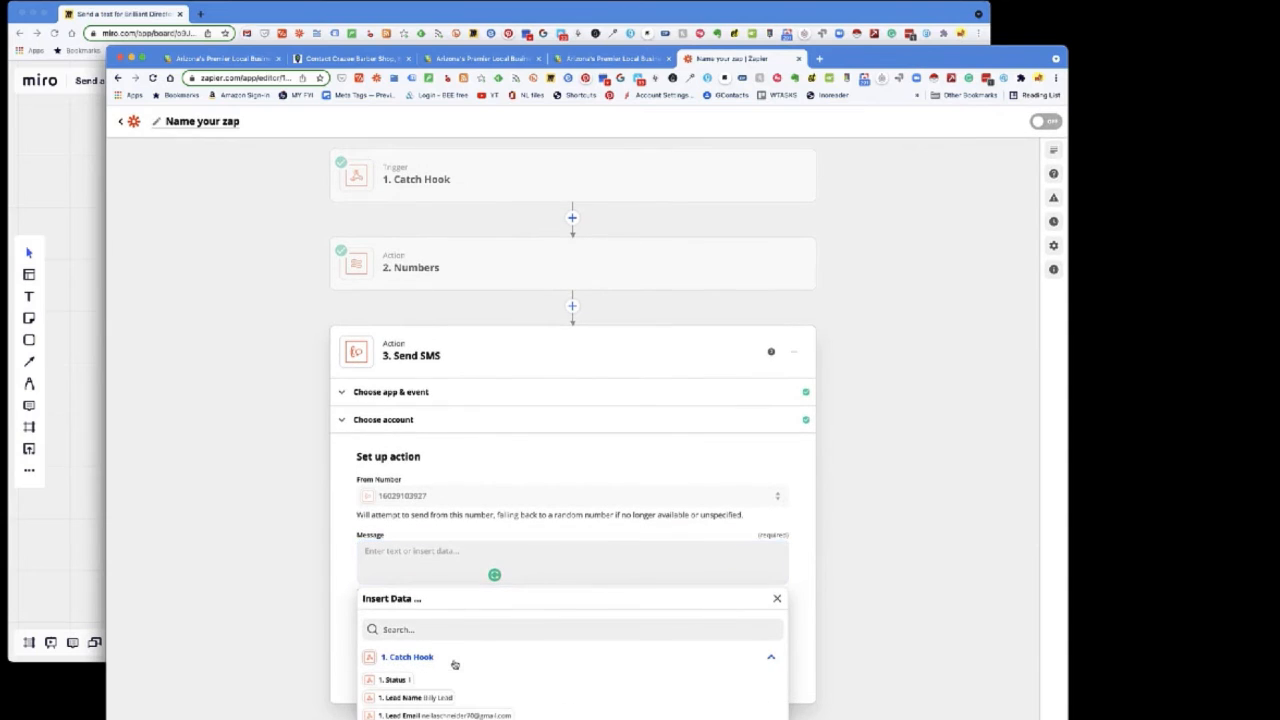
{"action": "left_click", "coordinate": [378, 552]}
{"action": "type", "text": "New h"}
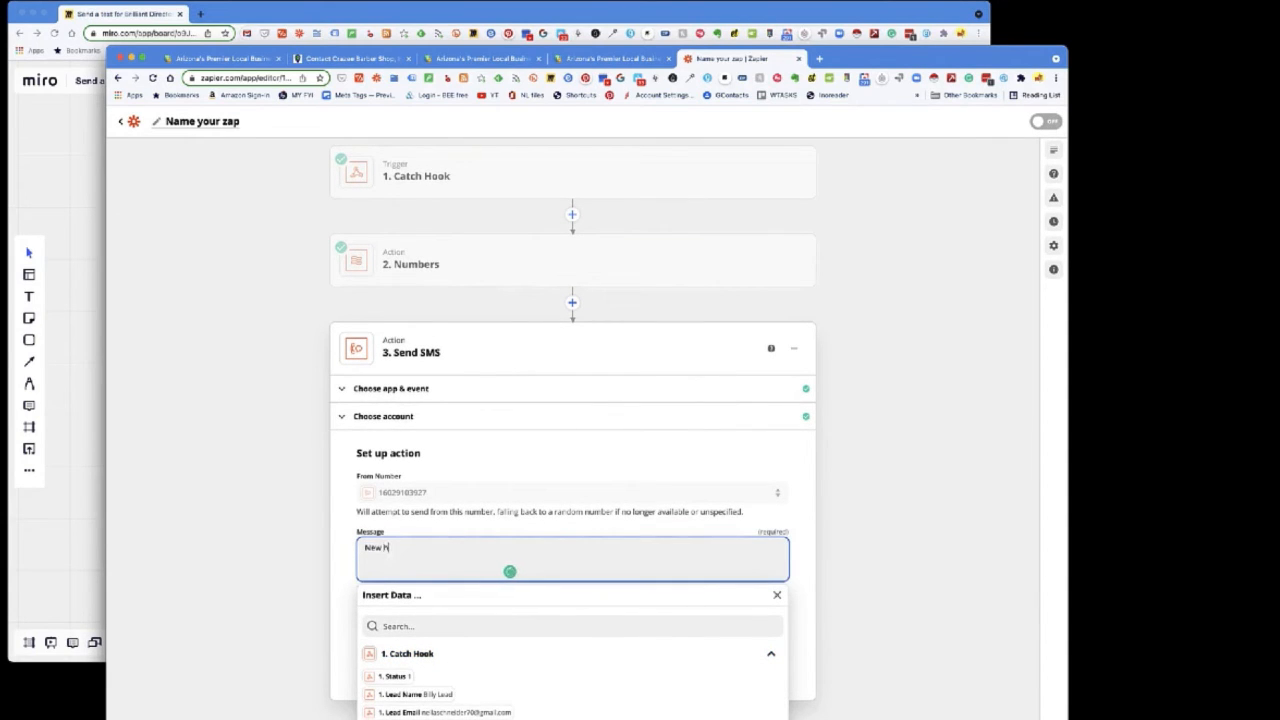
{"action": "type", "text": "ot lead:"}
{"action": "left_click", "coordinate": [428, 699]}
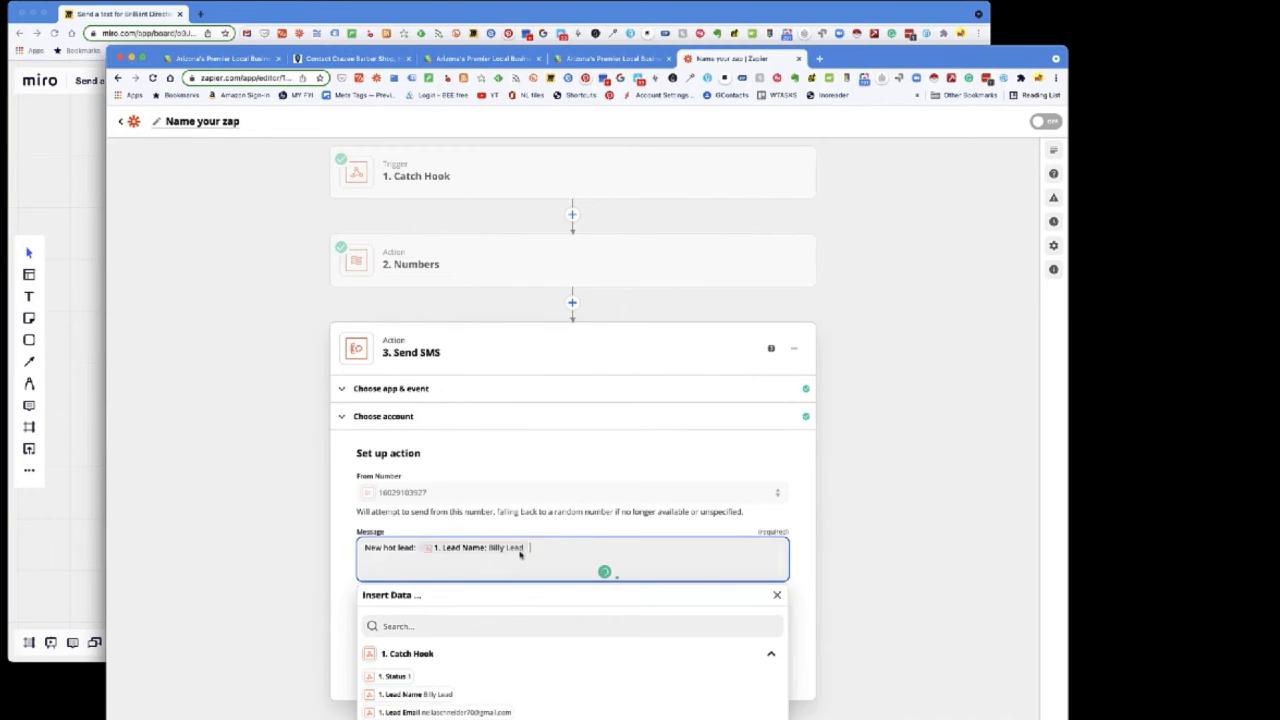
{"action": "type", "text": "- needs"}
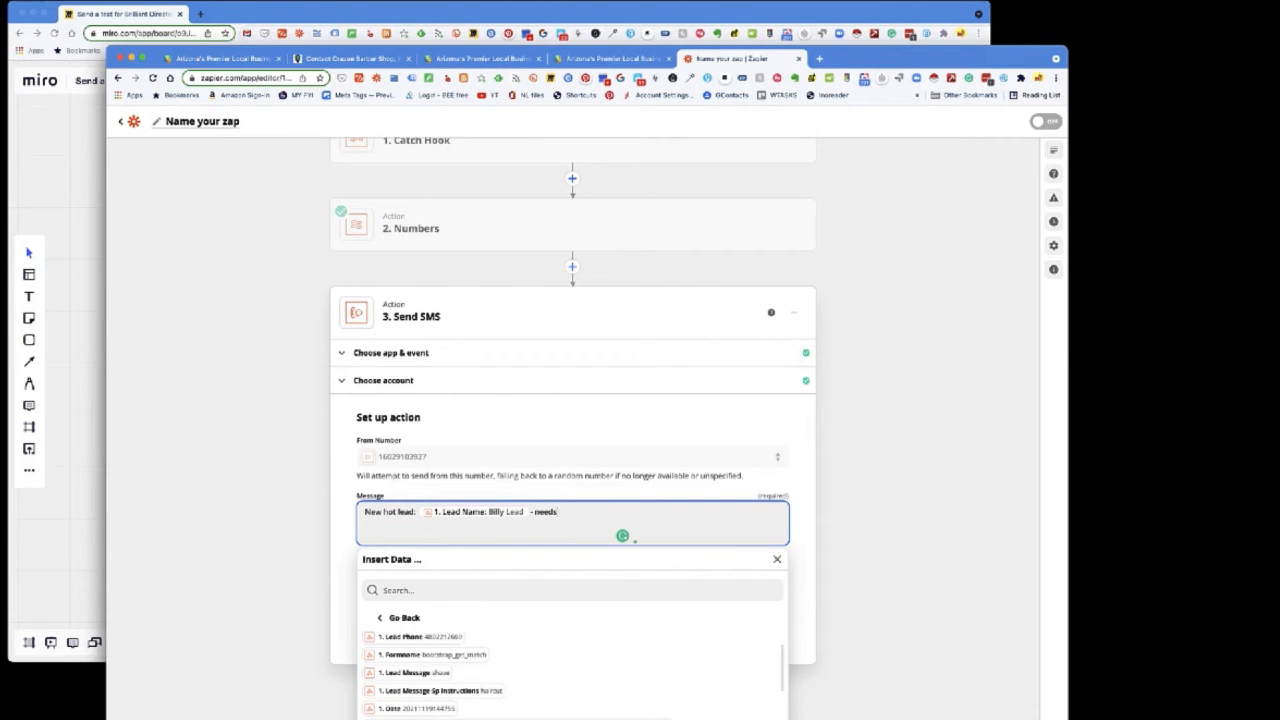
- Append the Lead Message Sp Instructions field from Catch Hook to the SMS message, followed by a hyphen
{"action": "scroll", "coordinate": [473, 527], "scroll_direction": "down", "scroll_amount": 1}
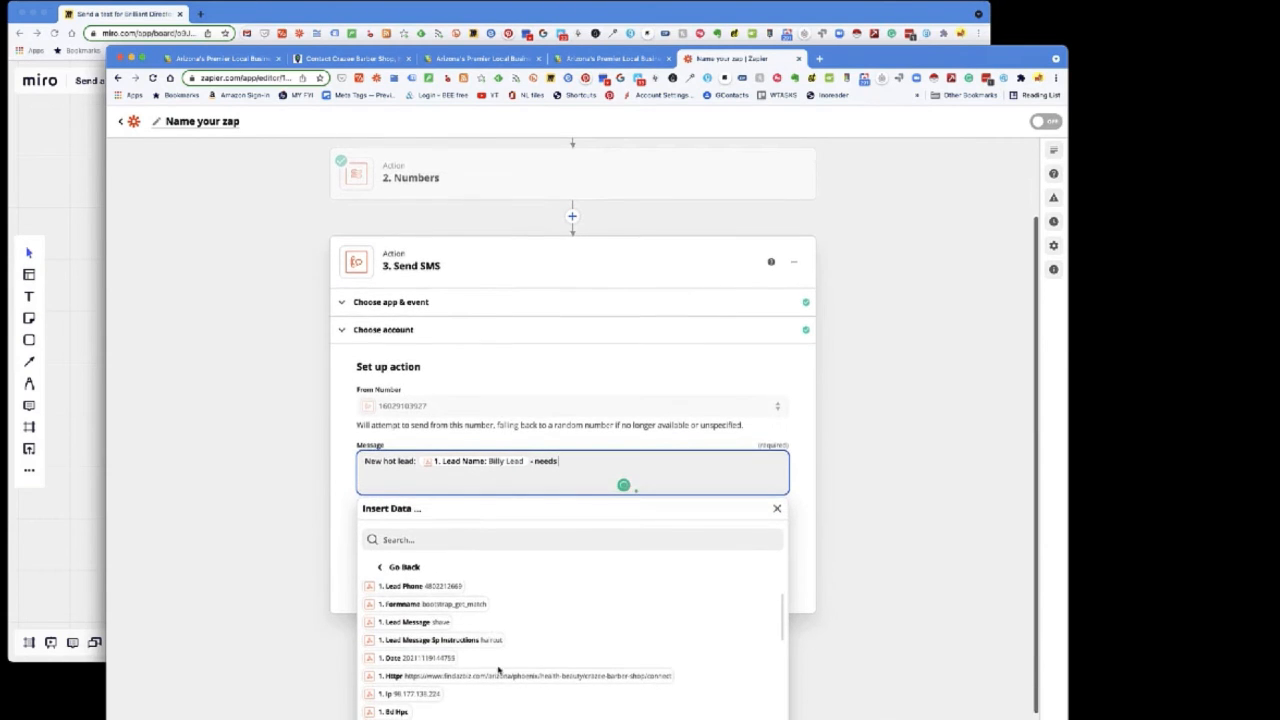
{"action": "left_click", "coordinate": [474, 643]}
{"action": "type", "text": "-"}
{"action": "scroll", "coordinate": [487, 630], "scroll_direction": "down", "scroll_amount": 2}
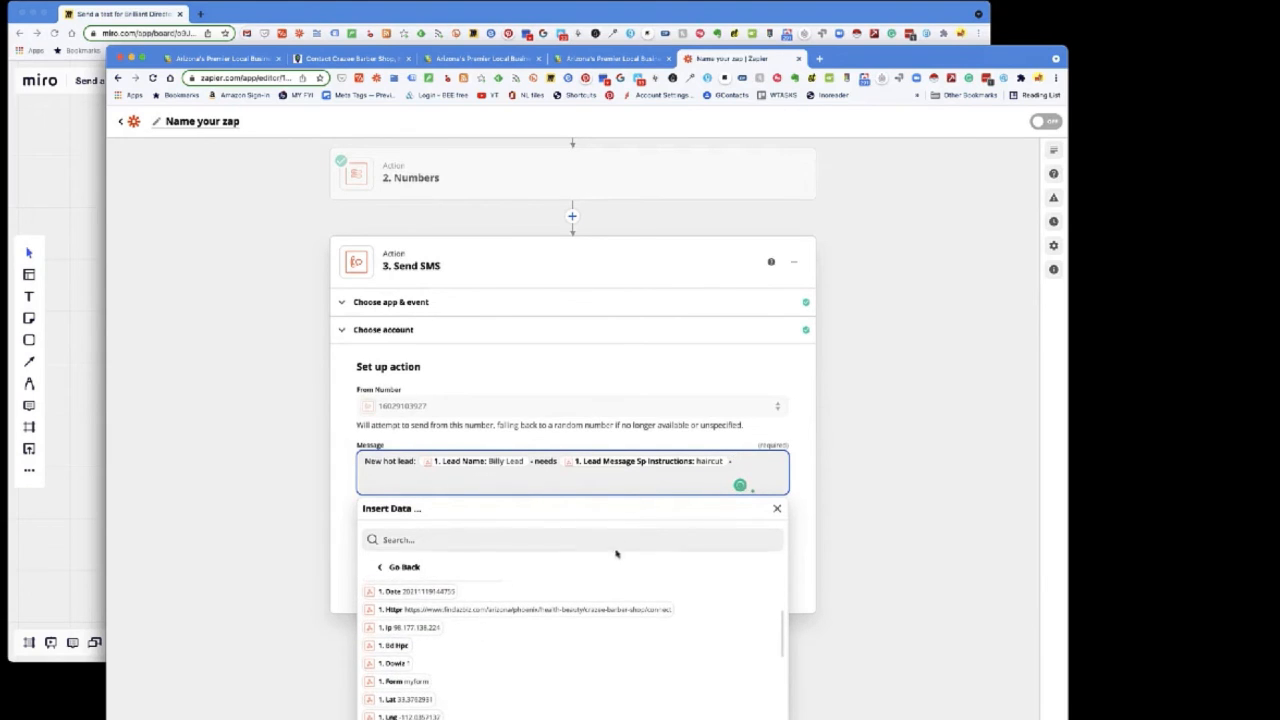
{"action": "scroll", "coordinate": [644, 562], "scroll_direction": "down", "scroll_amount": 1}
{"action": "left_click", "coordinate": [344, 541]}
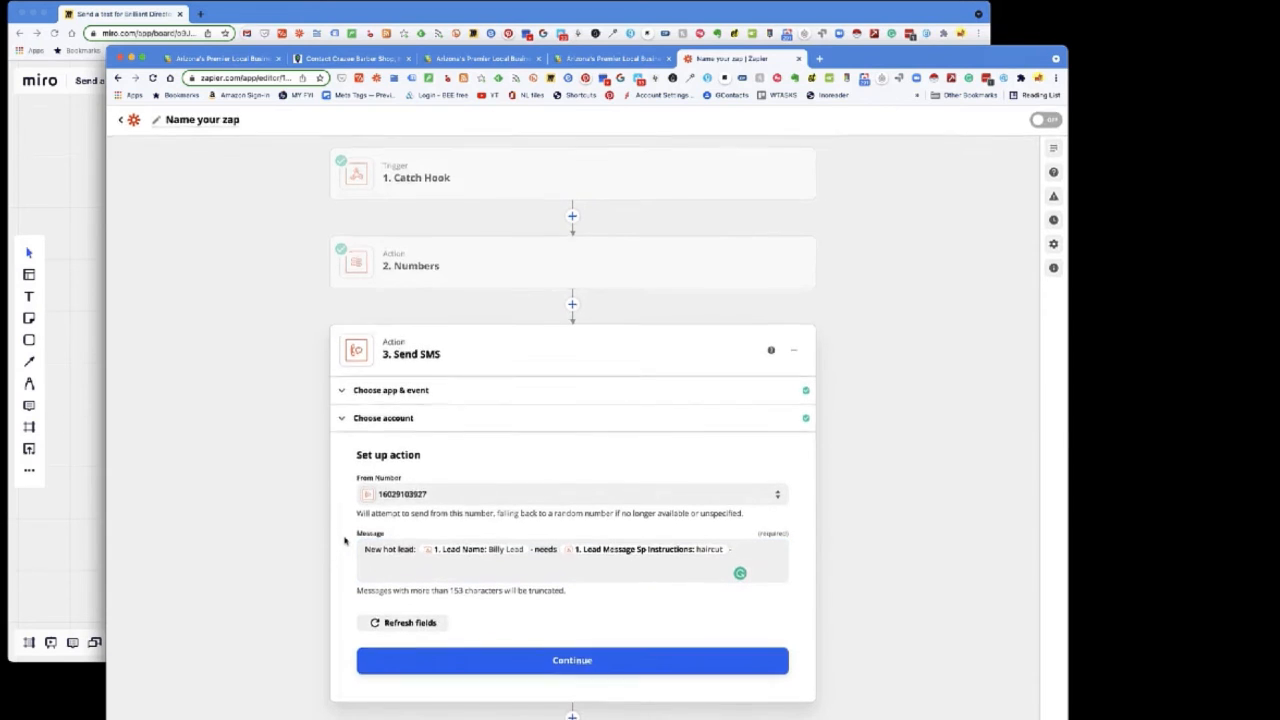
- Insert the formatted Lead Phone from the Numbers action at the end of the SMS message
{"action": "left_click", "coordinate": [765, 562]}
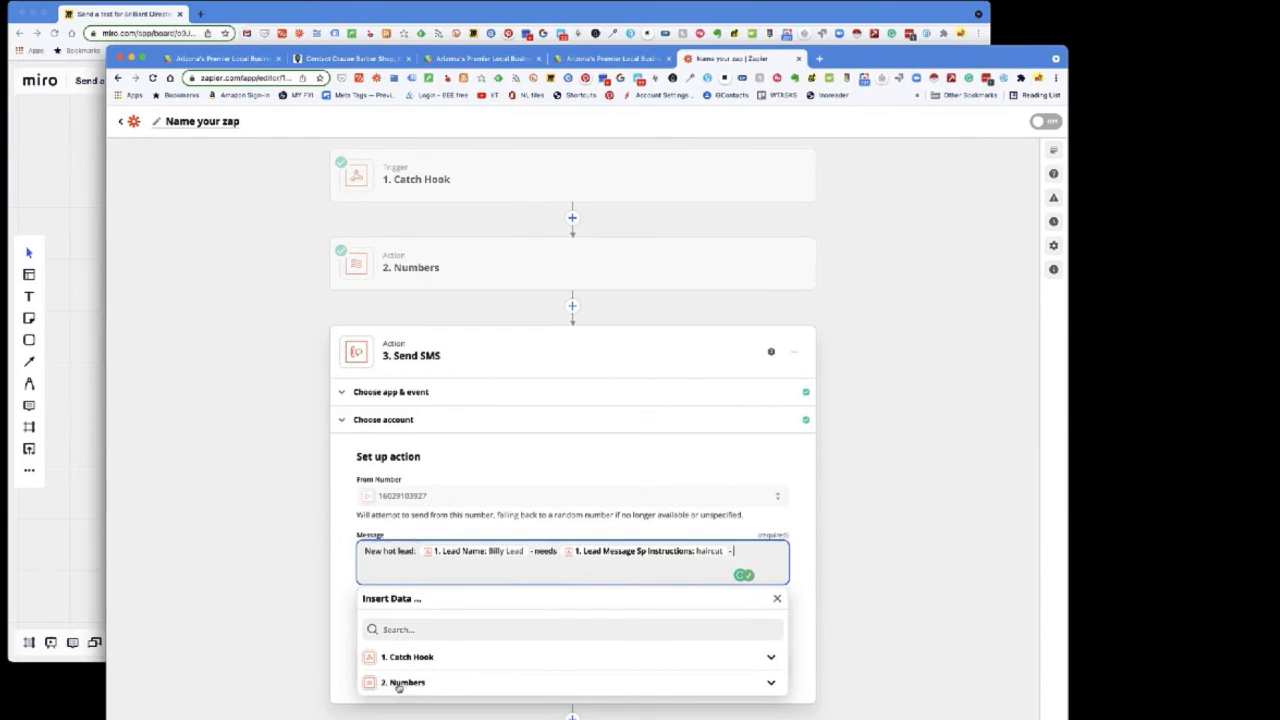
{"action": "left_click", "coordinate": [395, 684]}
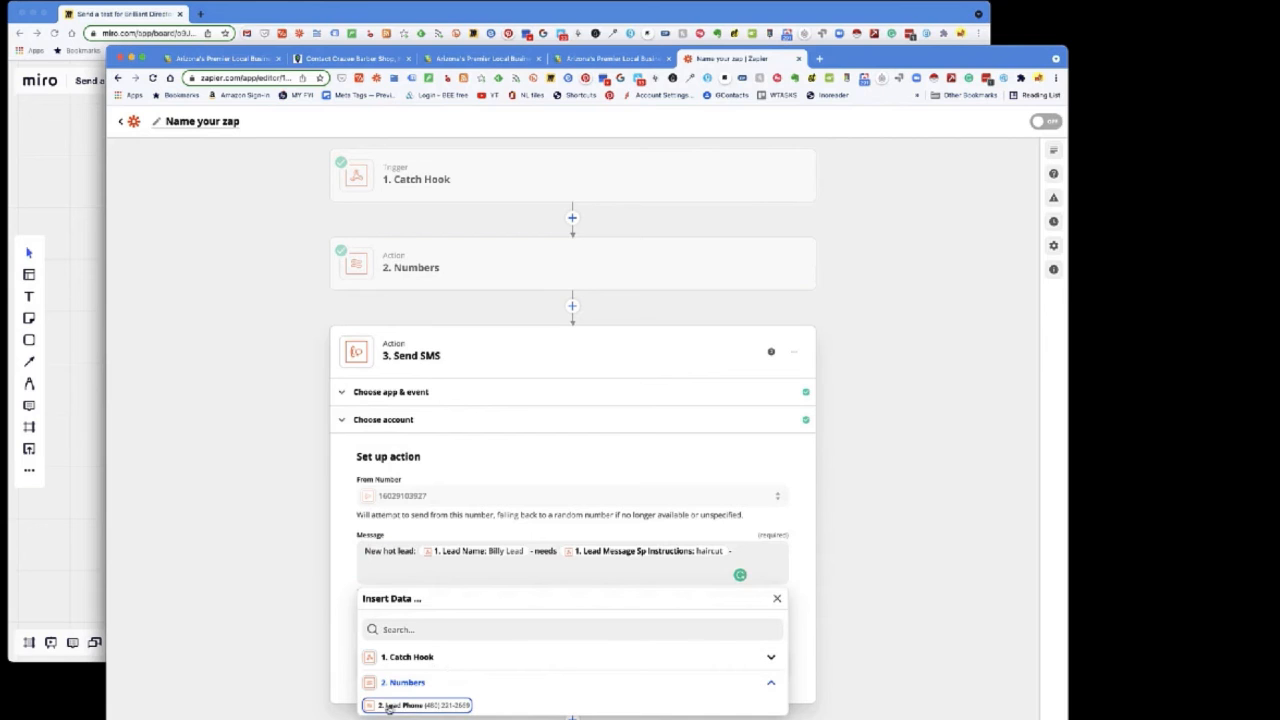
{"action": "left_click", "coordinate": [440, 706]}
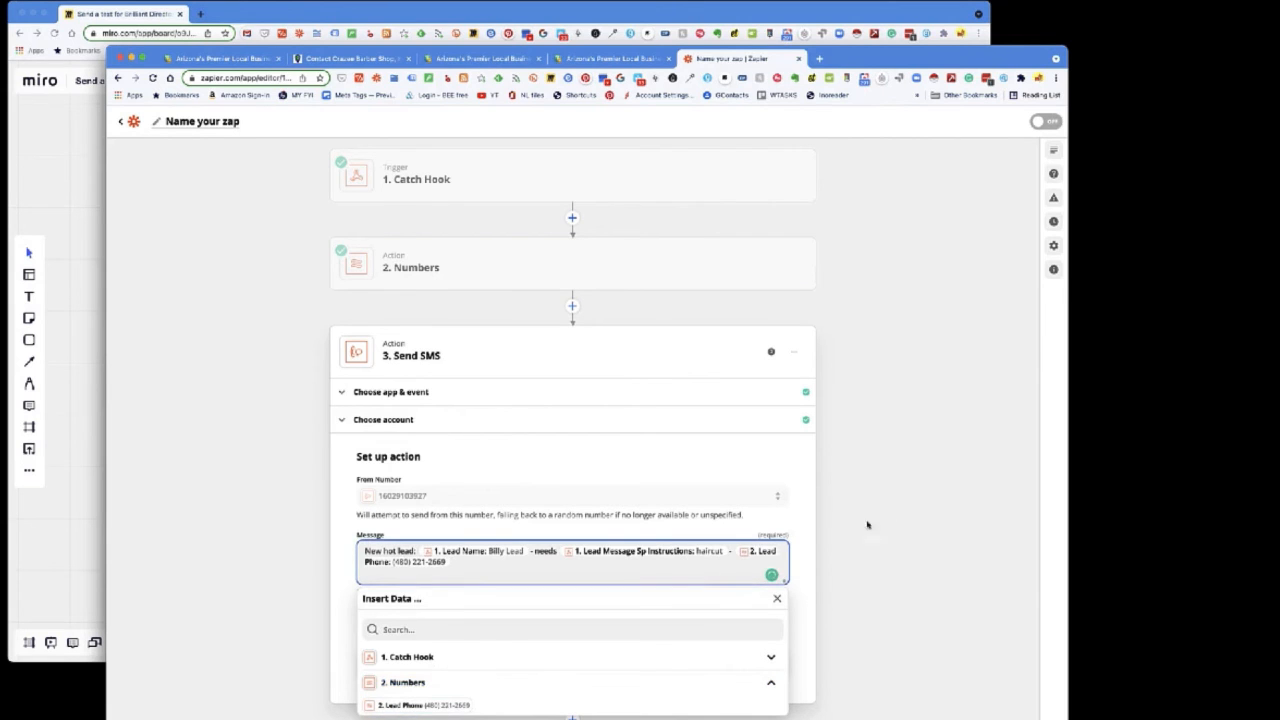
{"action": "left_click", "coordinate": [810, 521]}
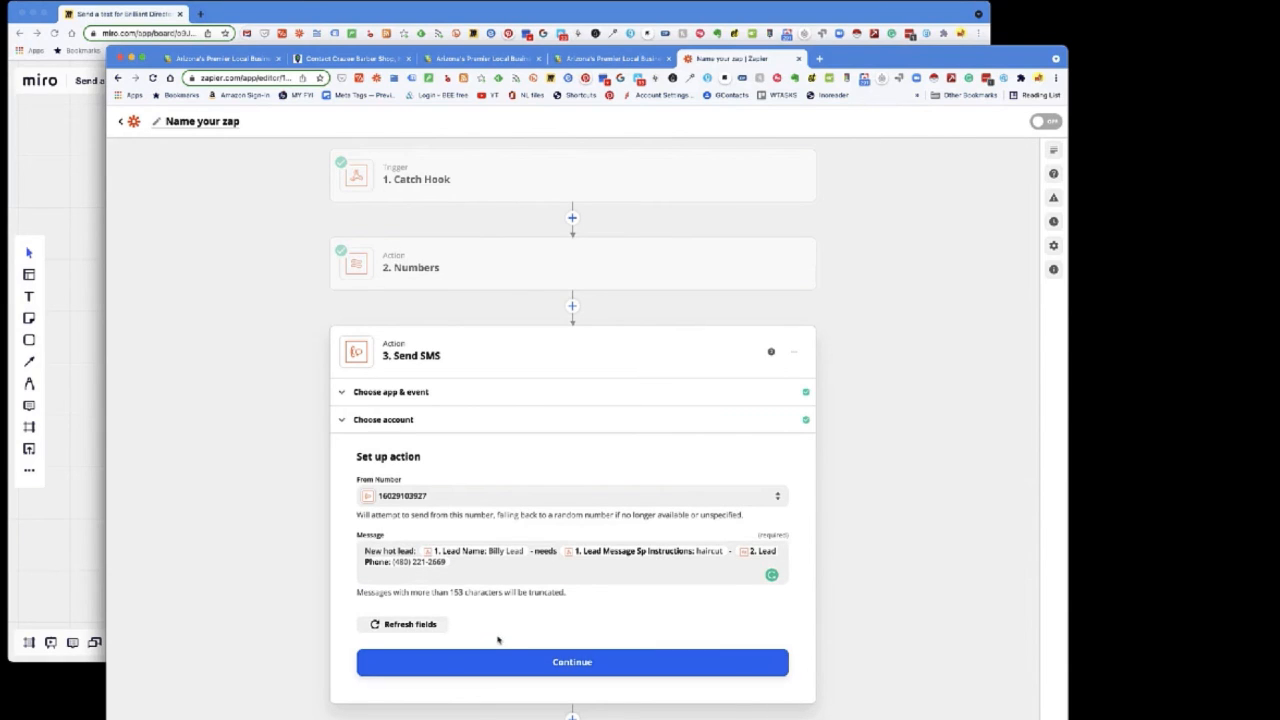
- Continue to the Send SMS test, check the composed message and its phone number, and send the test text
{"action": "left_click", "coordinate": [622, 665]}
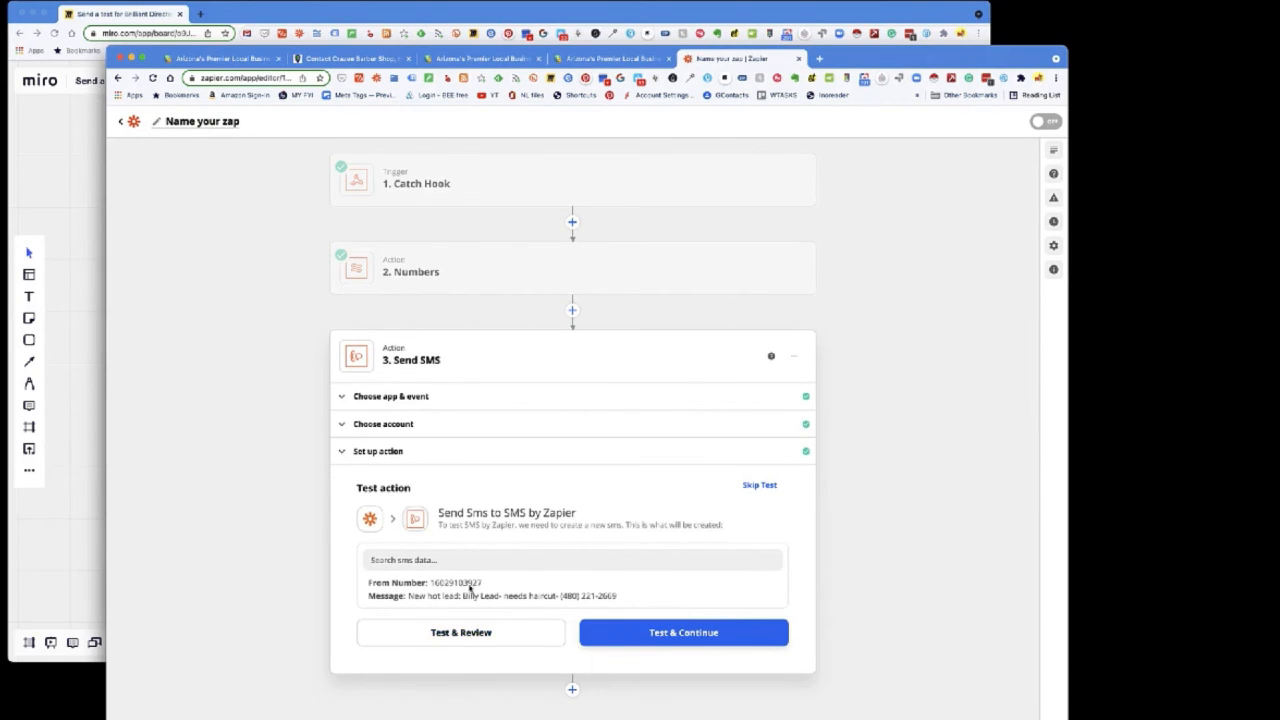
{"action": "left_click_drag", "start_coordinate": [409, 596], "coordinate": [630, 593]}
{"action": "left_click", "coordinate": [587, 596]}
{"action": "left_click_drag", "start_coordinate": [558, 596], "coordinate": [628, 600]}
{"action": "left_click", "coordinate": [478, 633]}
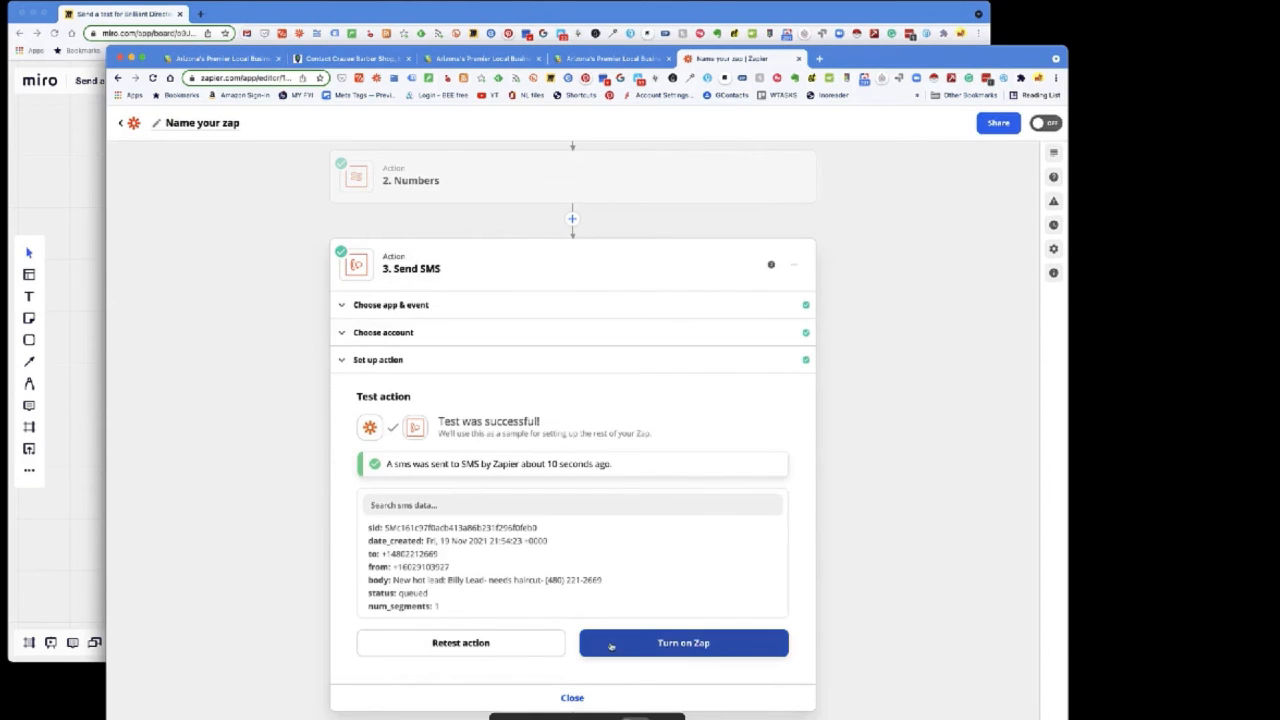
- Retest the Send SMS action and close its setup
{"action": "left_click", "coordinate": [508, 650]}
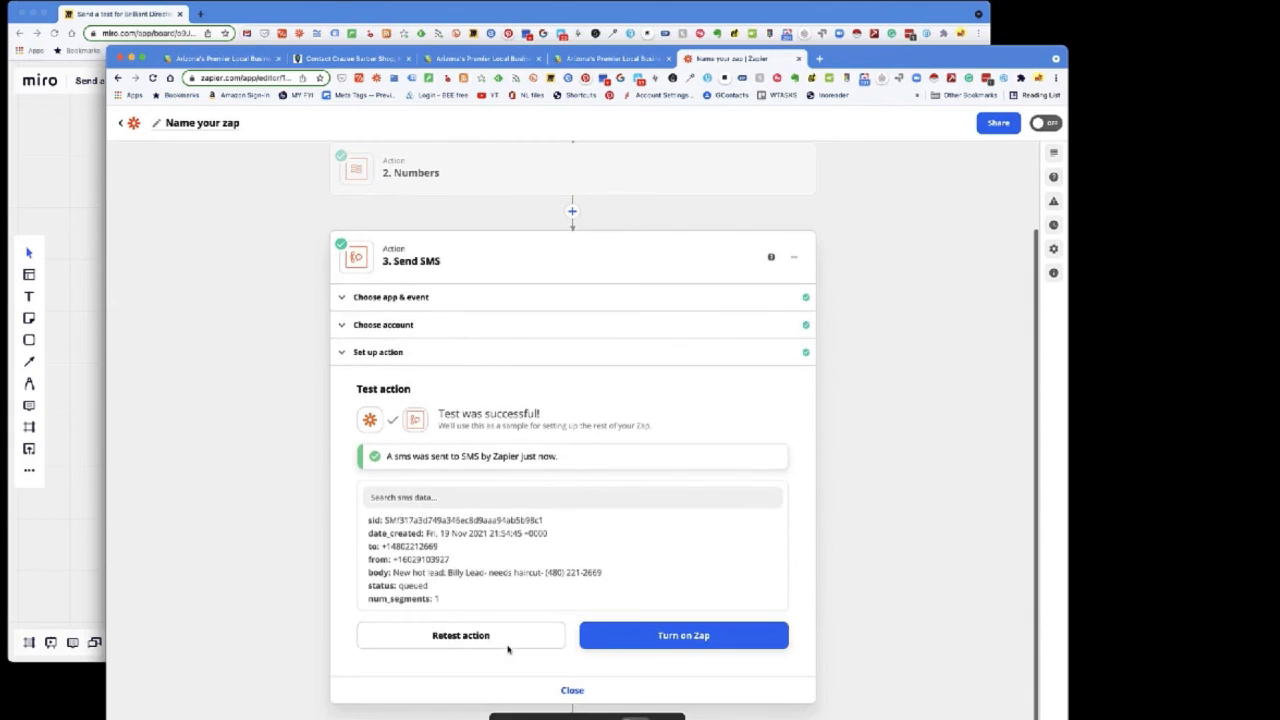
{"action": "left_click", "coordinate": [508, 650]}
{"action": "left_click", "coordinate": [572, 689]}
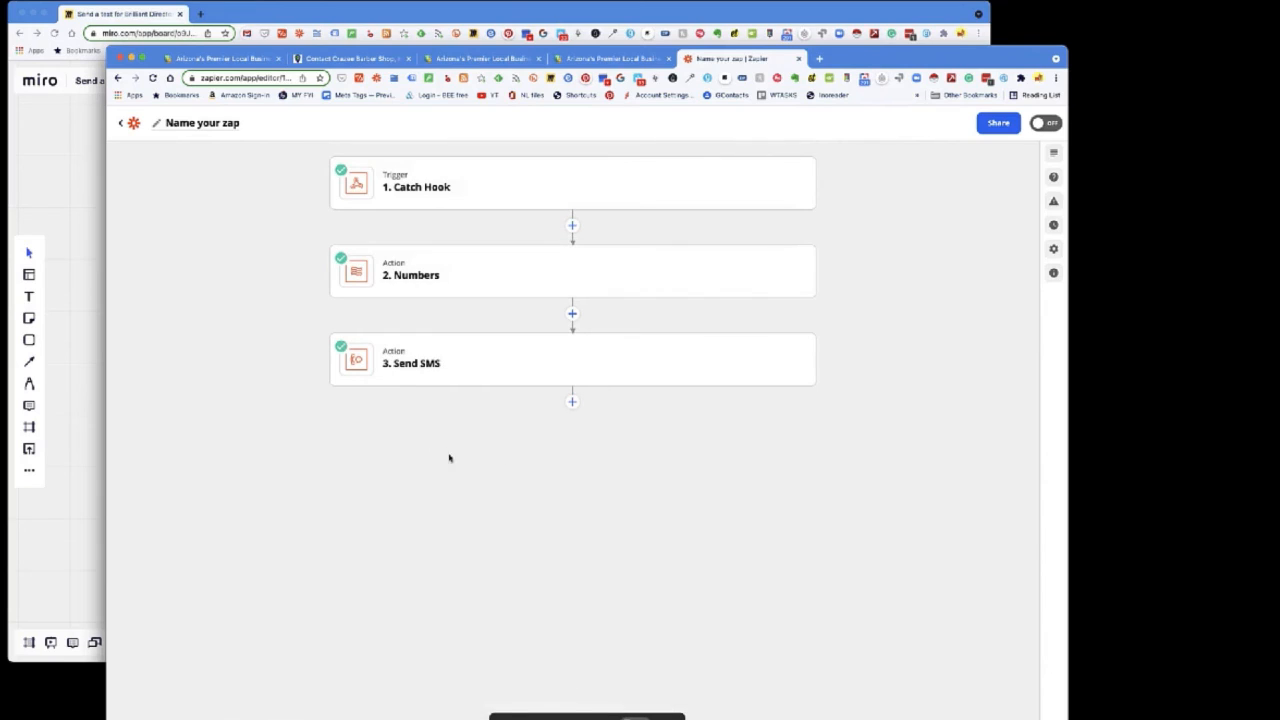
- Name the zap "BD to SMS - new hot lead"
{"action": "left_click", "coordinate": [205, 124]}
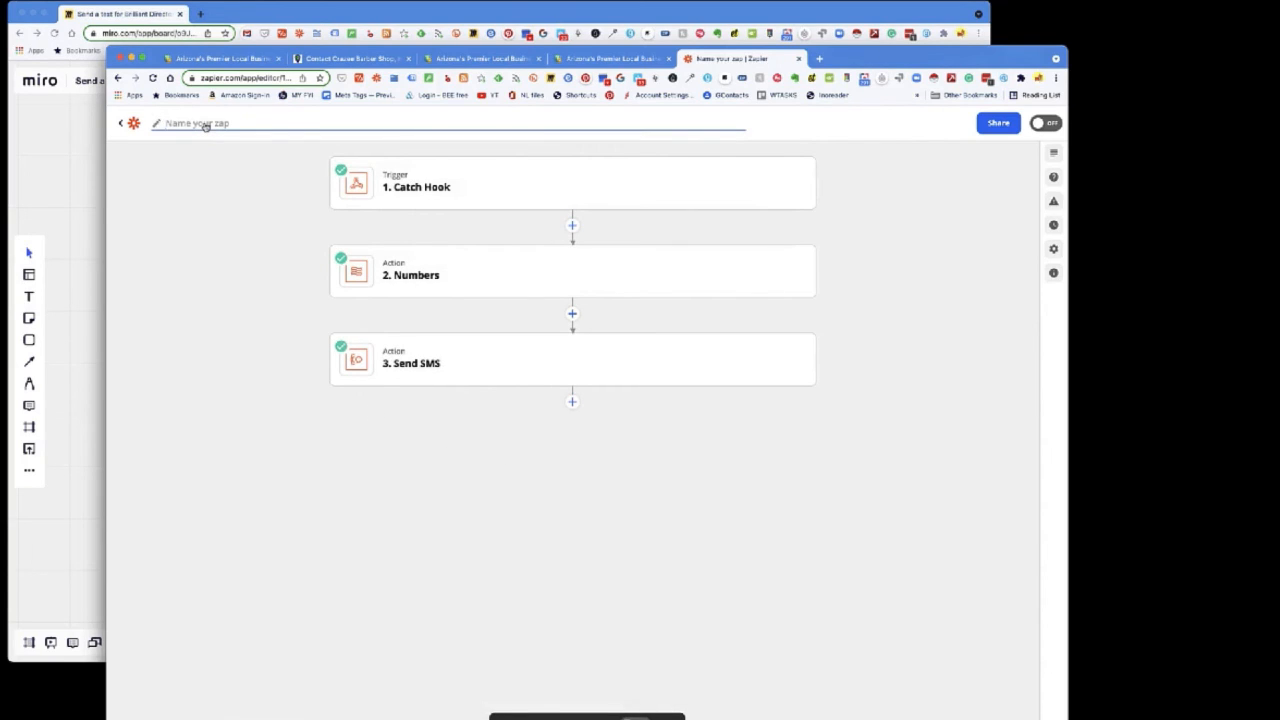
{"action": "type", "text": "3D to SMS - new hot lead"}
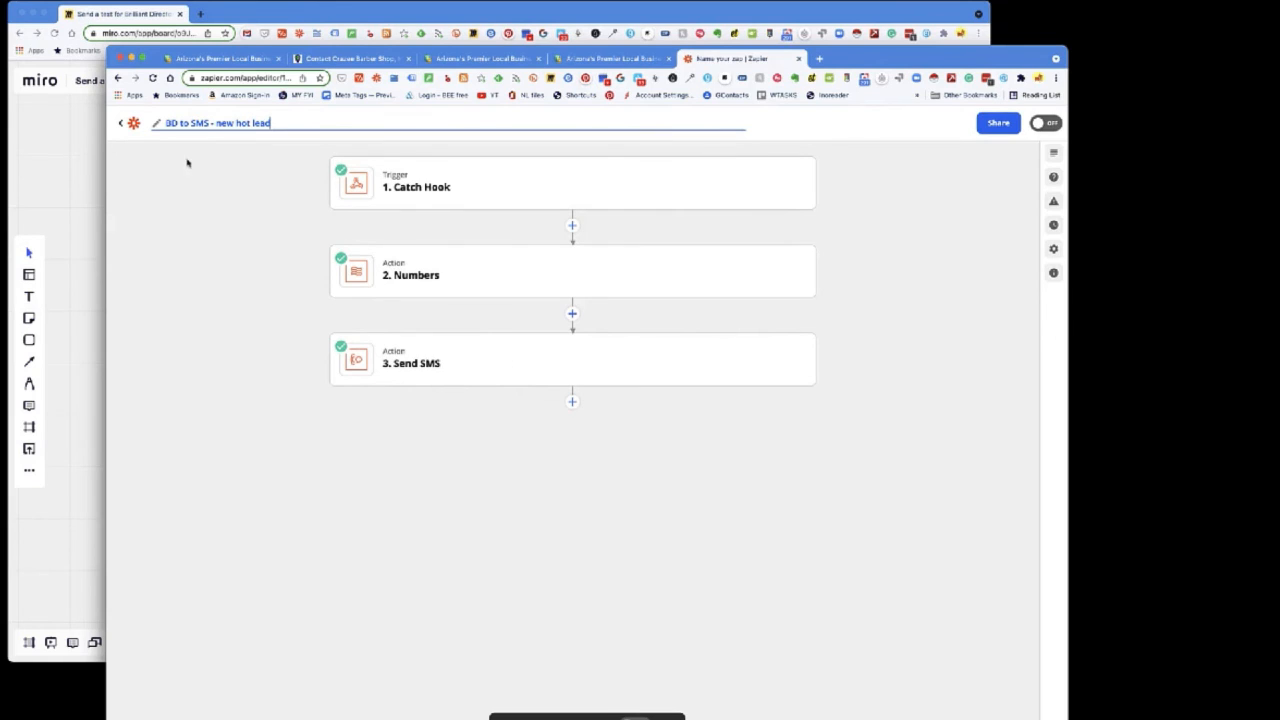
{"action": "key", "text": "Return"}
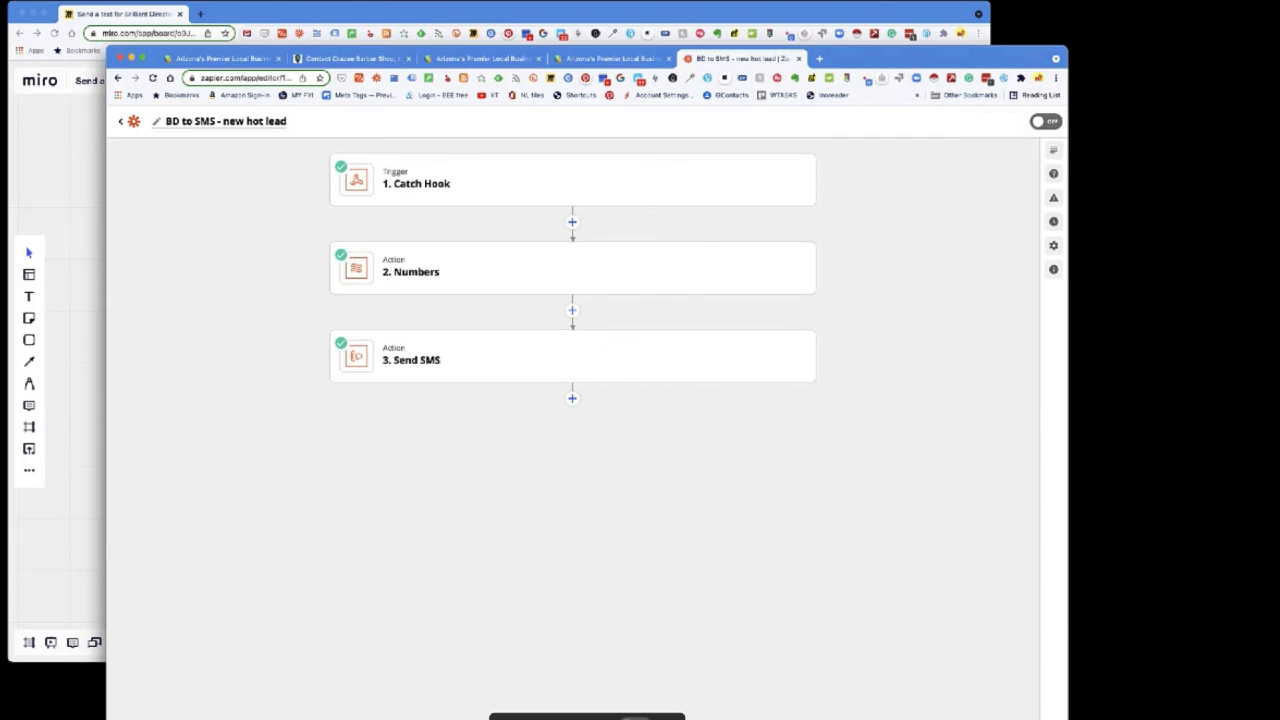
- Switch to the Miro board and review the flow from New Lead in BD through Fires Webhook, Data Available and Format Data to Push to 3rd app
{"action": "left_click", "coordinate": [71, 175]}
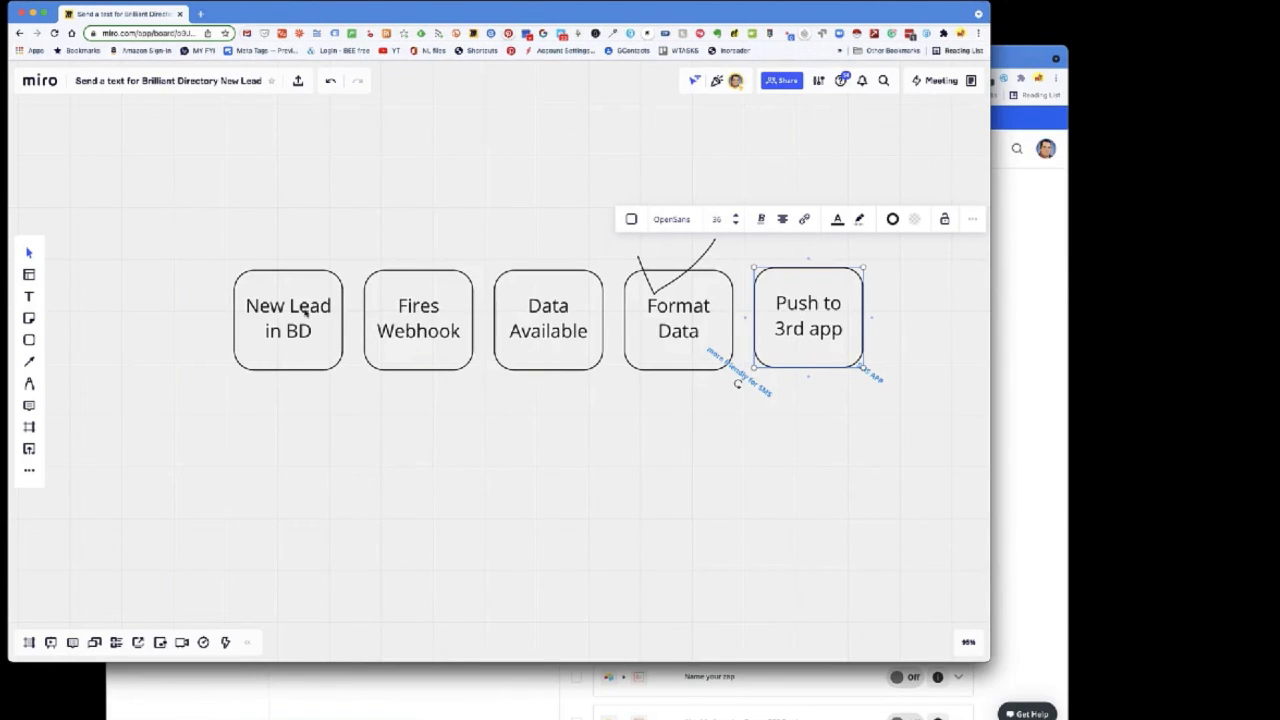
{"action": "left_click", "coordinate": [410, 312]}
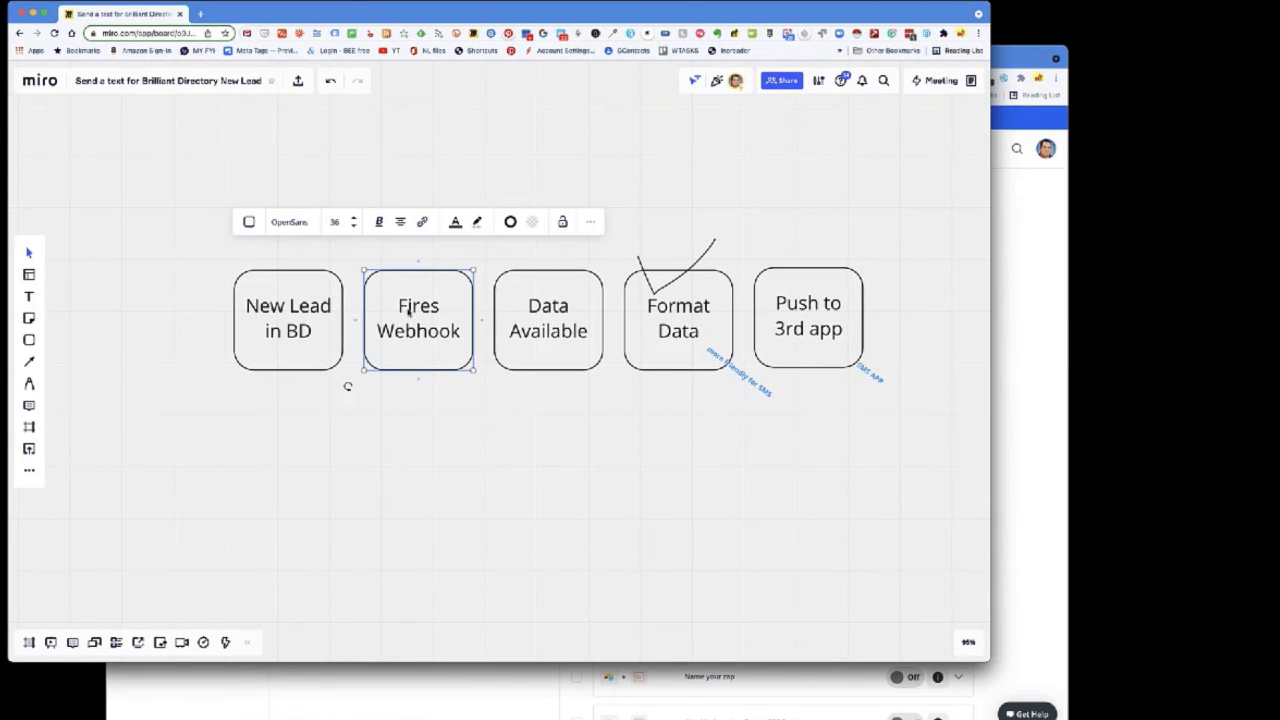
{"action": "left_click", "coordinate": [535, 303]}
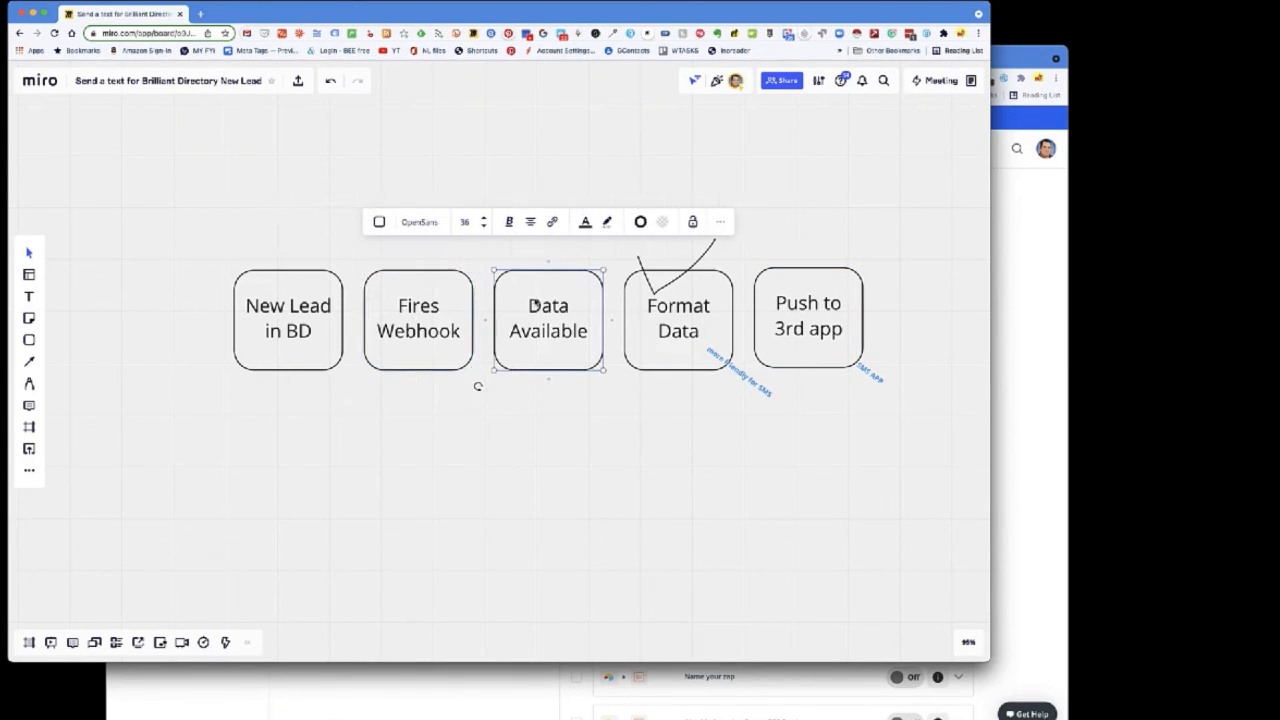
{"action": "left_click", "coordinate": [693, 296]}
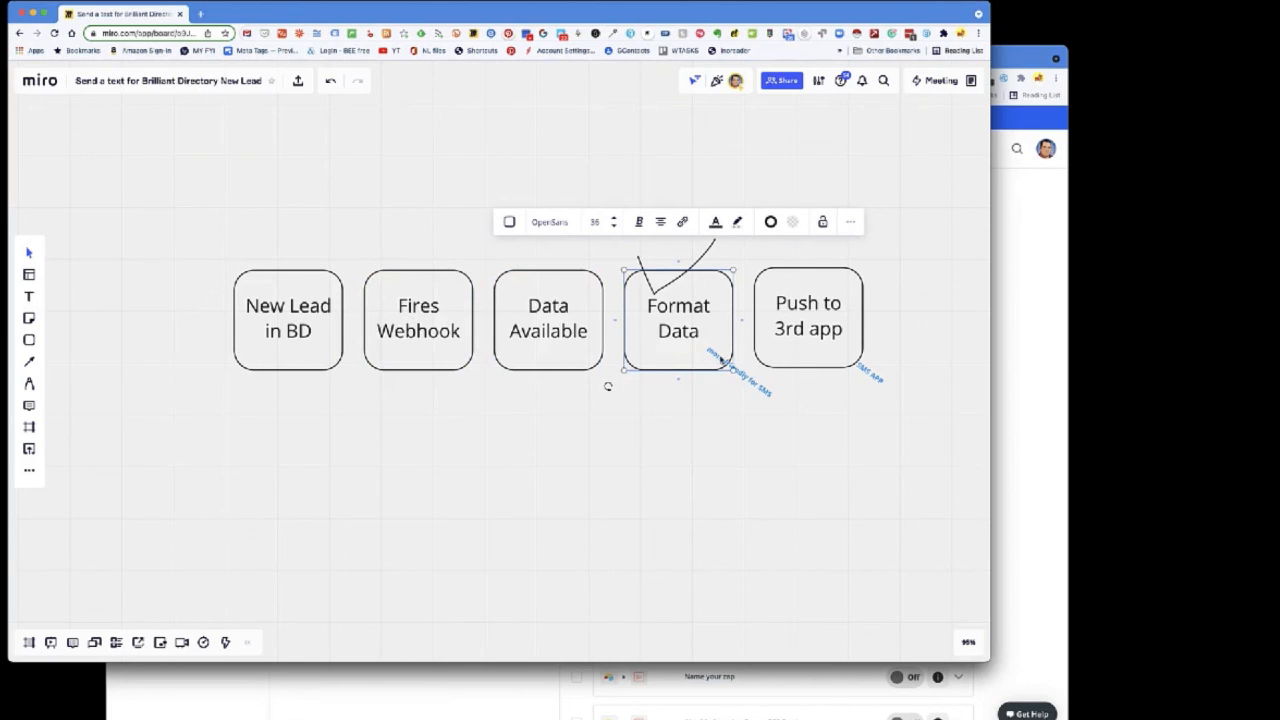
{"action": "left_click", "coordinate": [811, 300]}
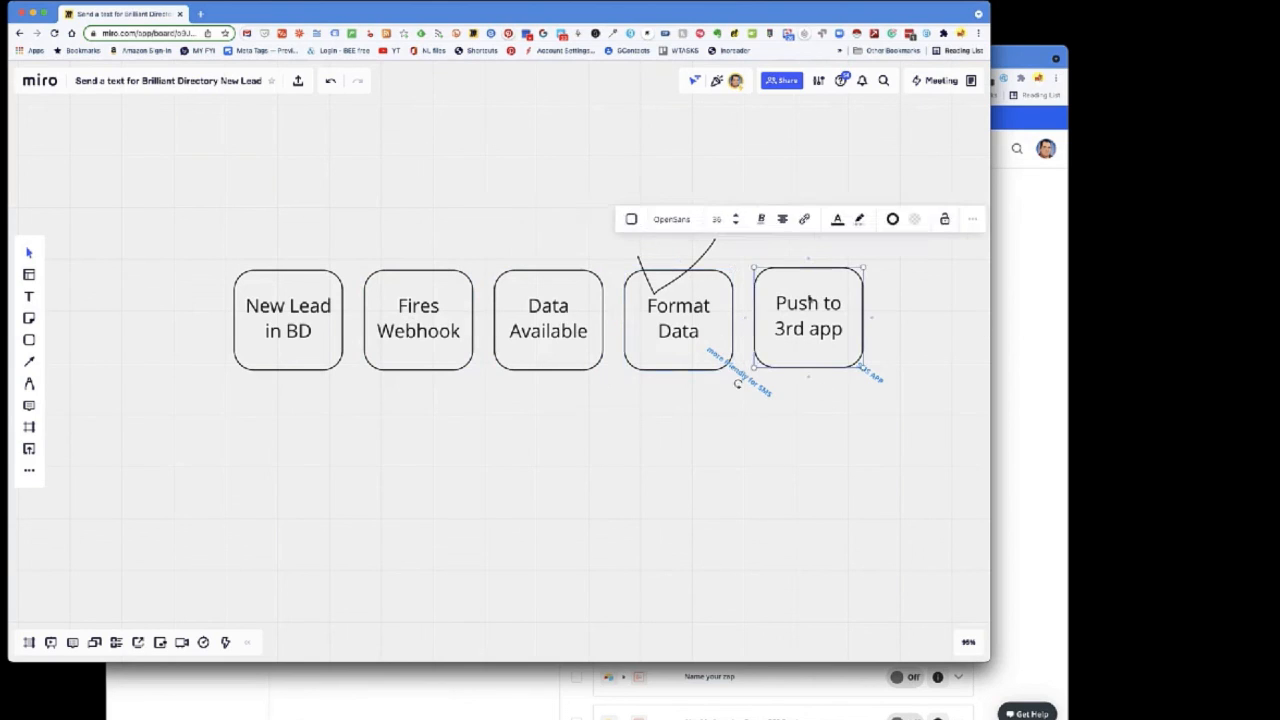
{"action": "left_click", "coordinate": [898, 318]}
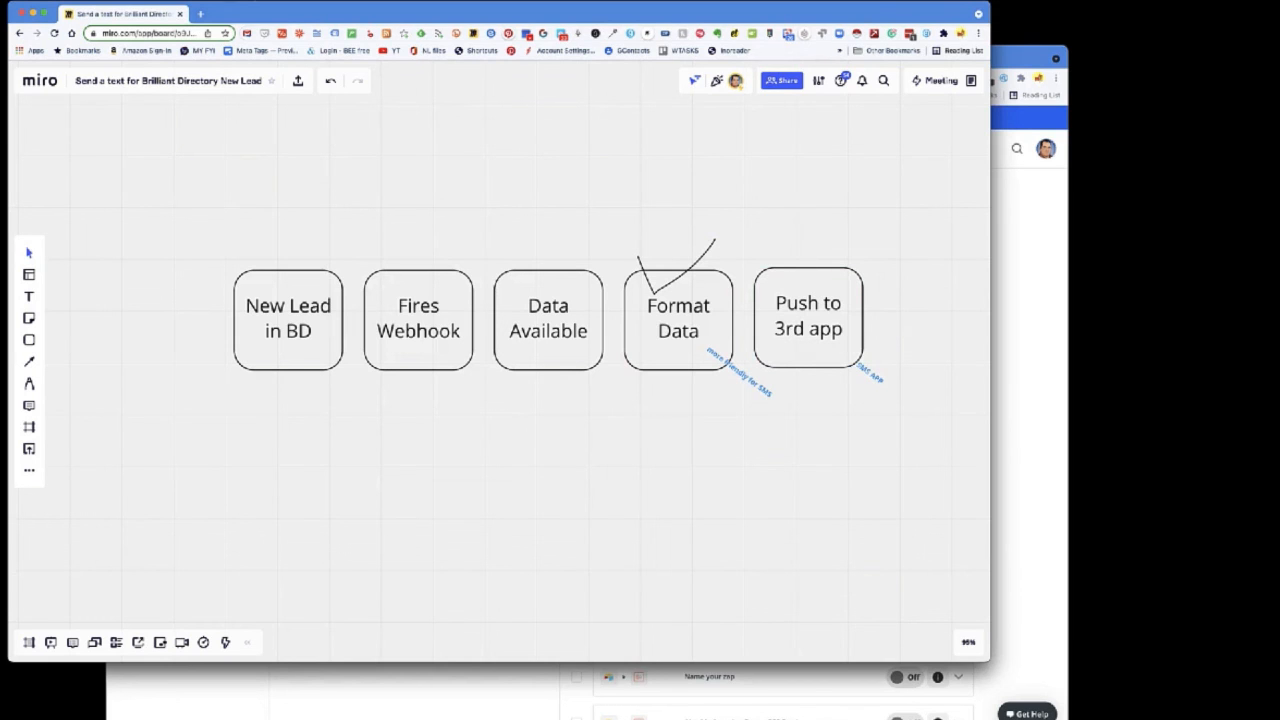
- Switch back to Zapier and open the zap "BD to SMS - send hot lead" from the Brilliant Directories folder
{"action": "left_click_drag", "start_coordinate": [269, 8], "coordinate": [467, 246]}
{"action": "left_click", "coordinate": [600, 194]}
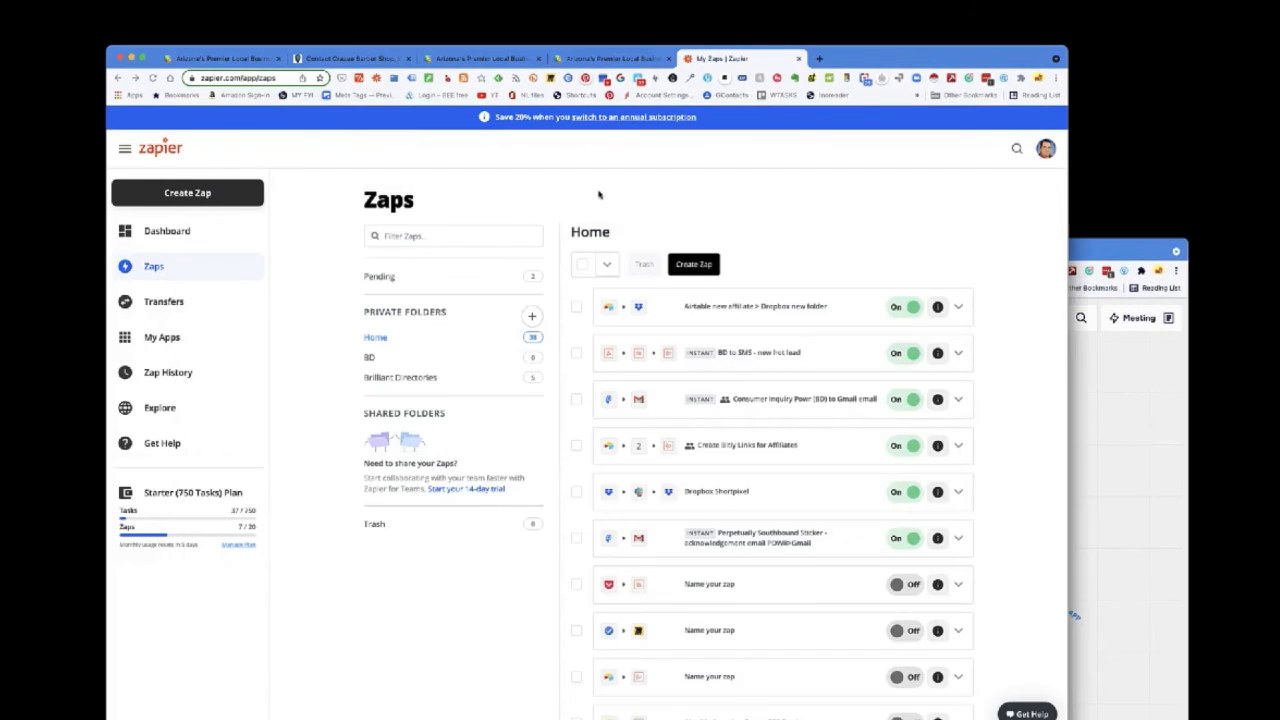
{"action": "left_click_drag", "start_coordinate": [860, 60], "coordinate": [838, 39]}
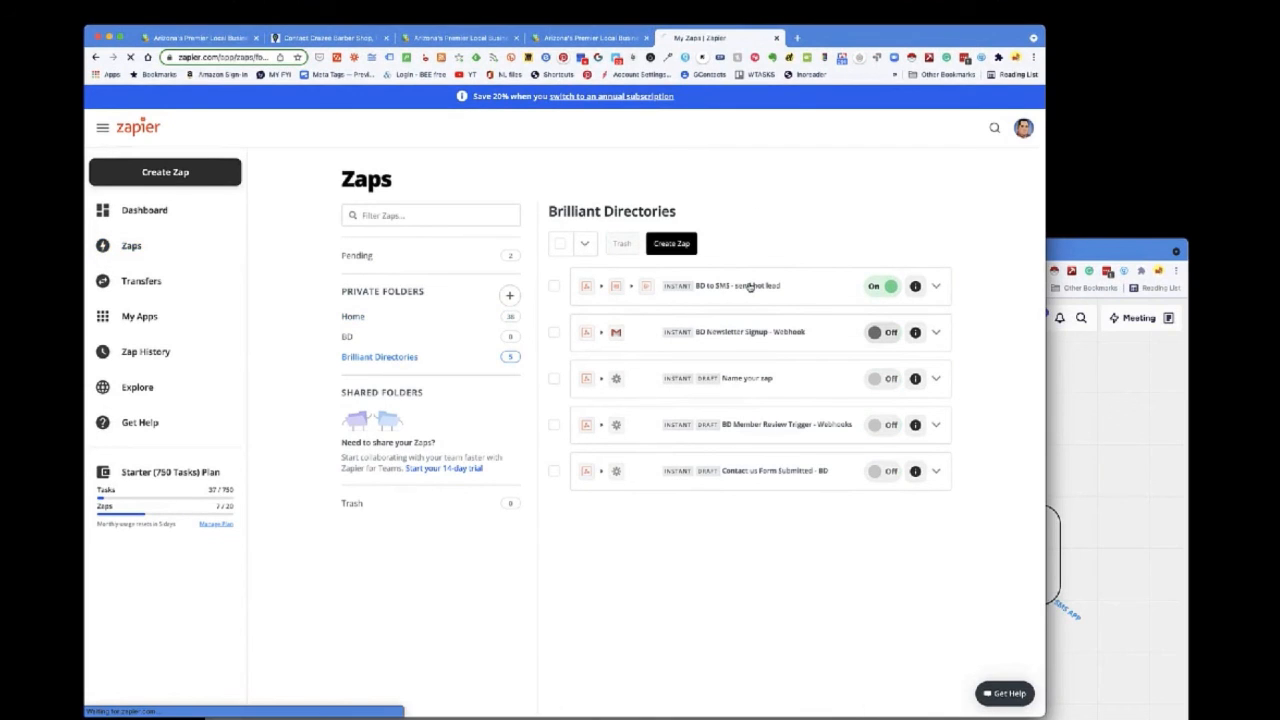
{"action": "left_click", "coordinate": [754, 286]}
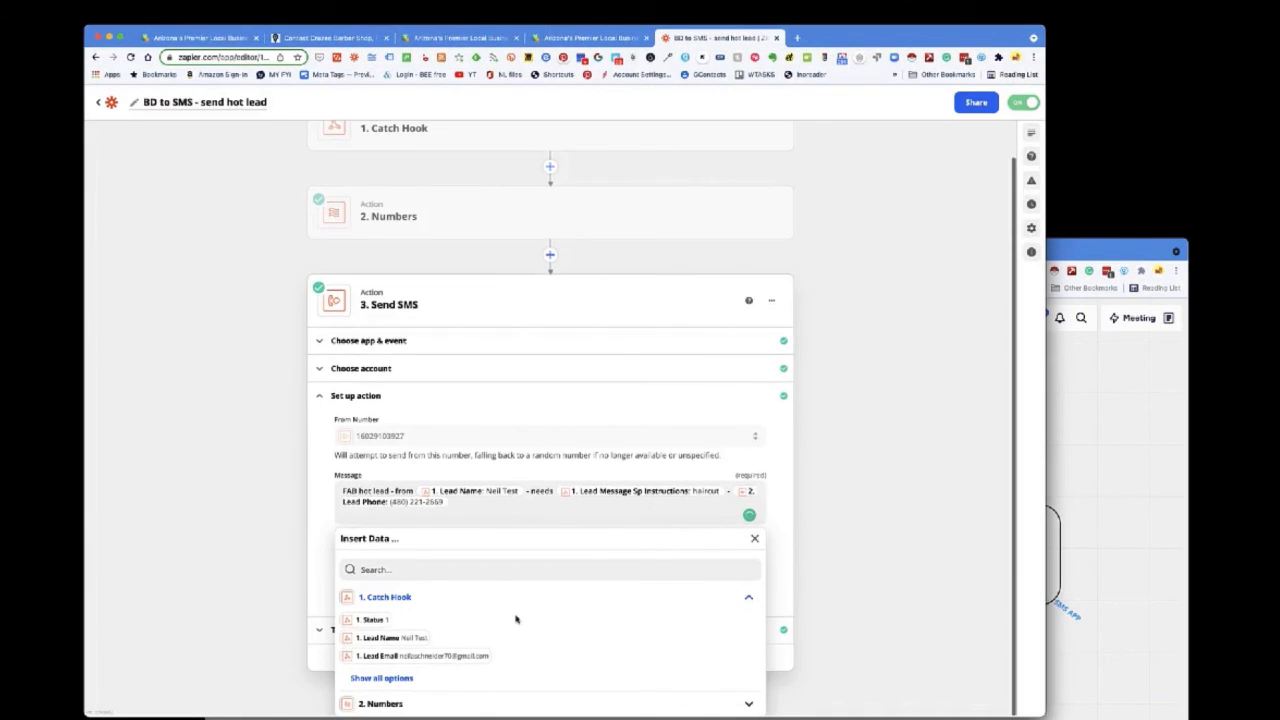
- Show all Catch Hook options for the Send SMS message and examine which lead fields, such as Contact Method and Lead Location, can be inserted
{"action": "left_click", "coordinate": [380, 678]}
{"action": "scroll", "coordinate": [500, 650], "scroll_direction": "down", "scroll_amount": 4}
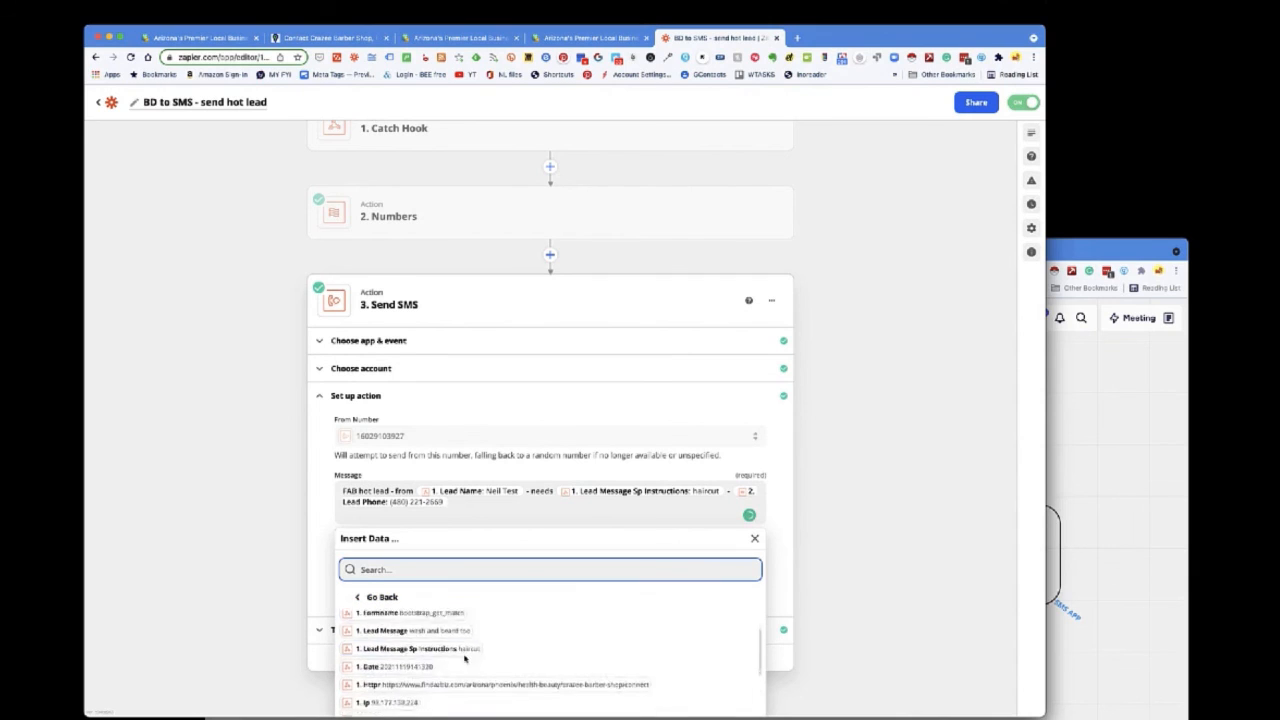
{"action": "scroll", "coordinate": [500, 650], "scroll_direction": "down", "scroll_amount": 10}
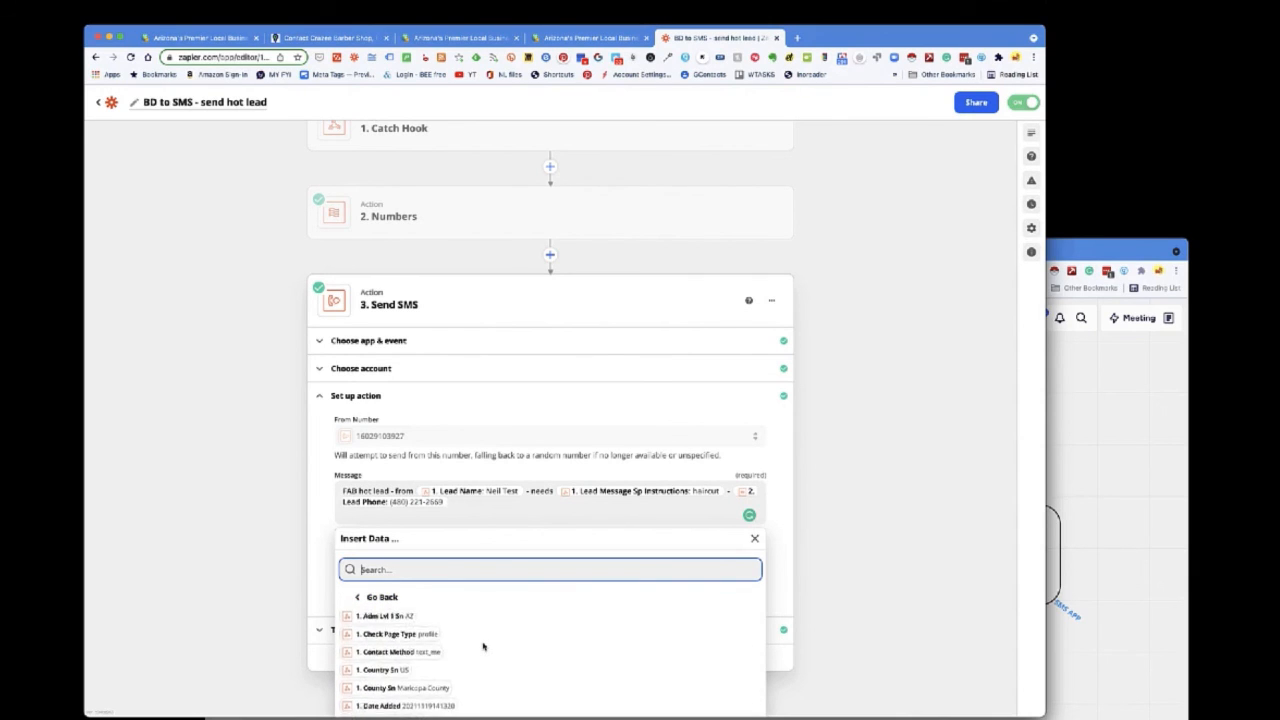
{"action": "scroll", "coordinate": [483, 647], "scroll_direction": "up", "scroll_amount": 6}
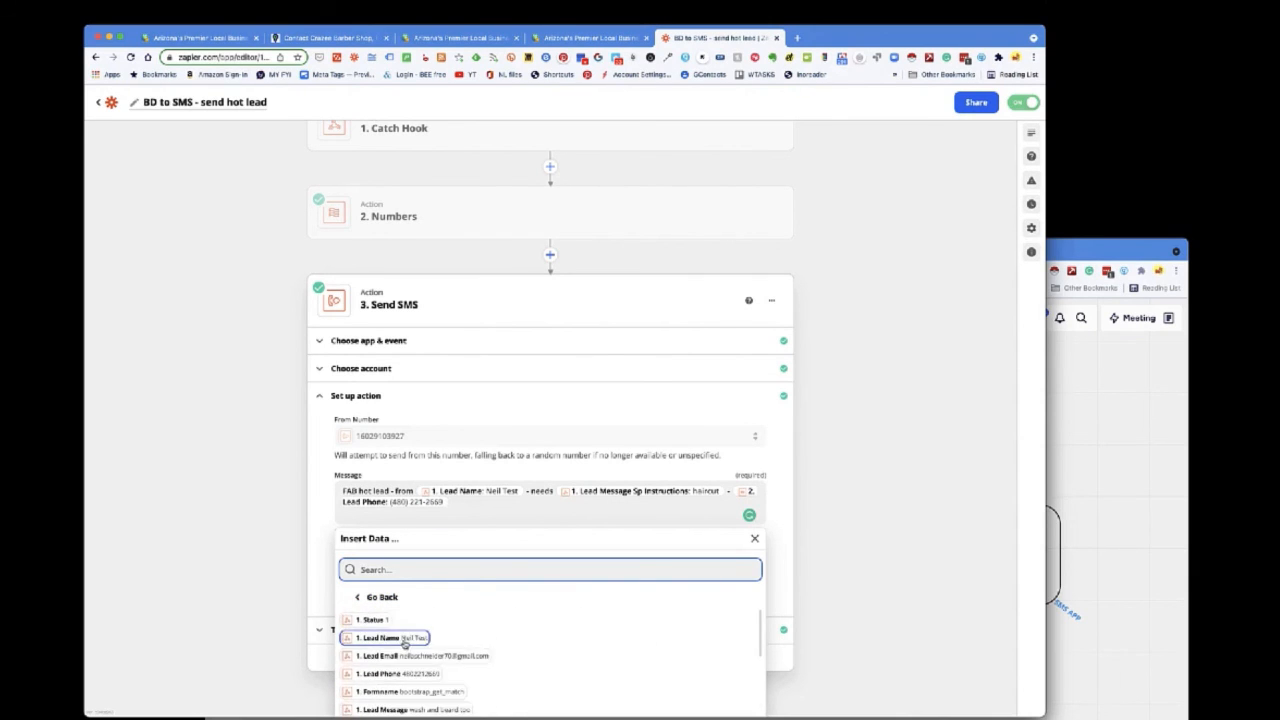
{"action": "scroll", "coordinate": [513, 654], "scroll_direction": "down", "scroll_amount": 3}
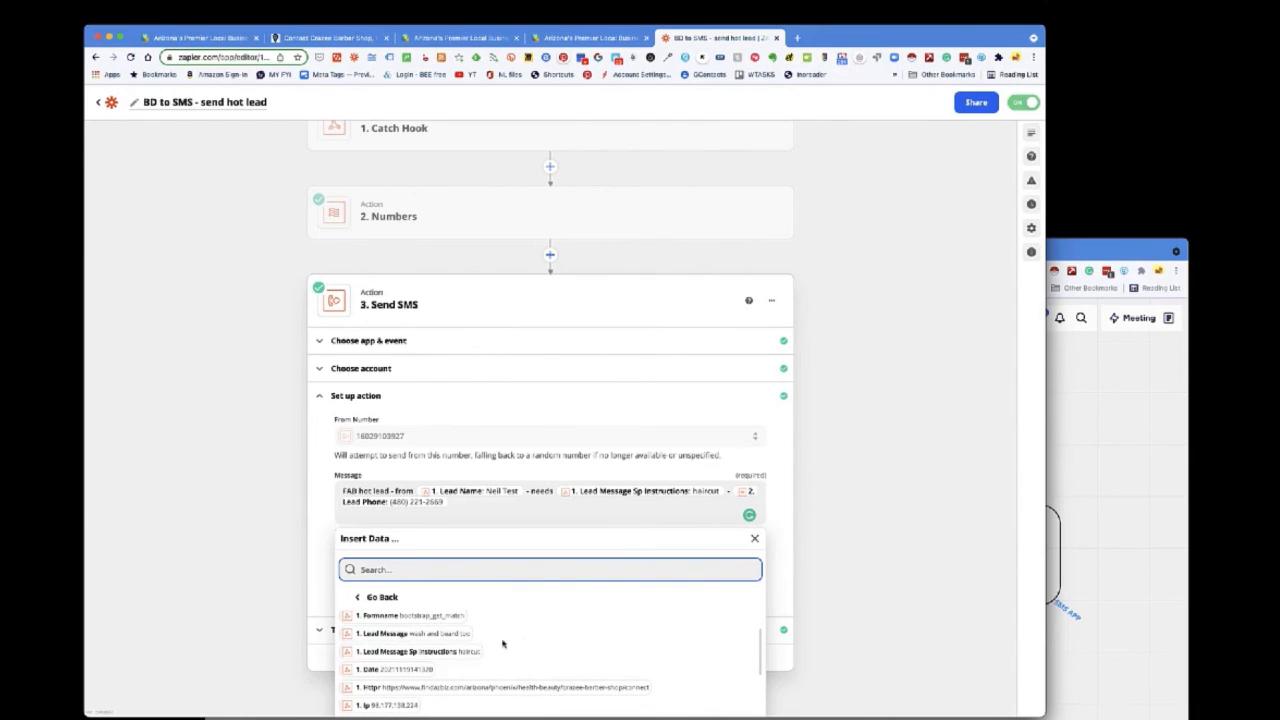
{"action": "scroll", "coordinate": [505, 643], "scroll_direction": "down", "scroll_amount": 1}
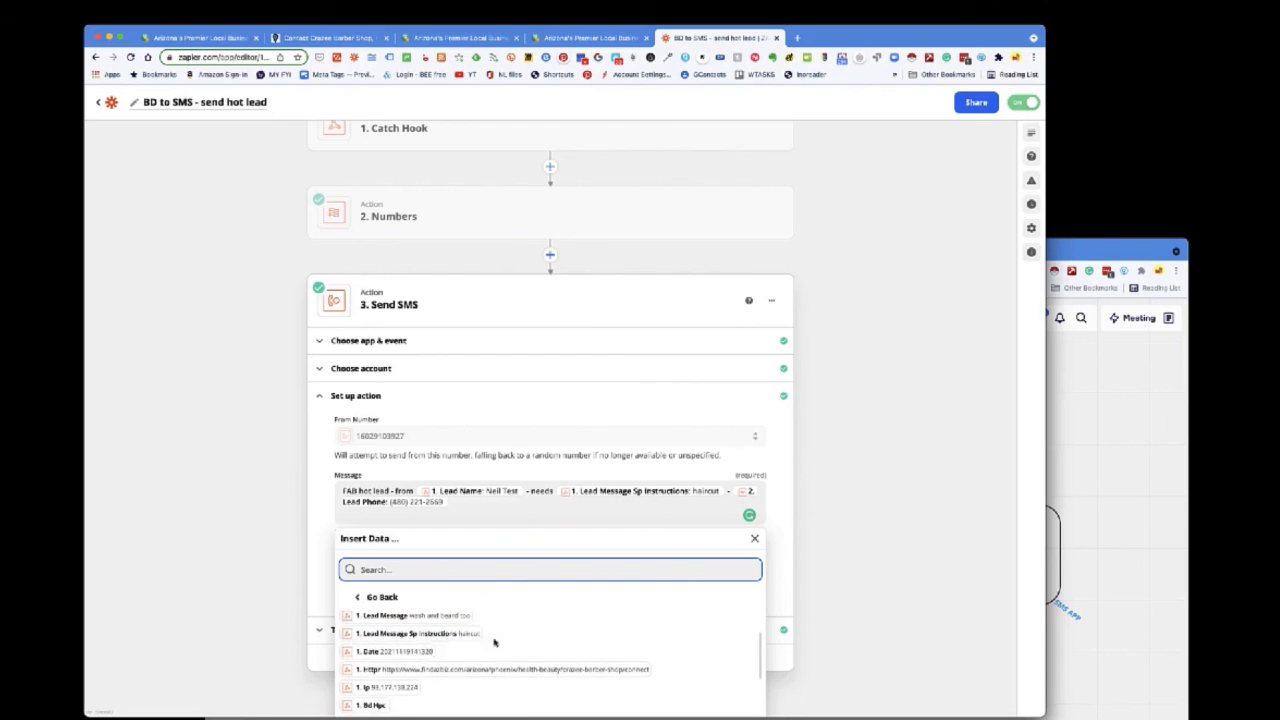
{"action": "scroll", "coordinate": [505, 640], "scroll_direction": "down", "scroll_amount": 3}
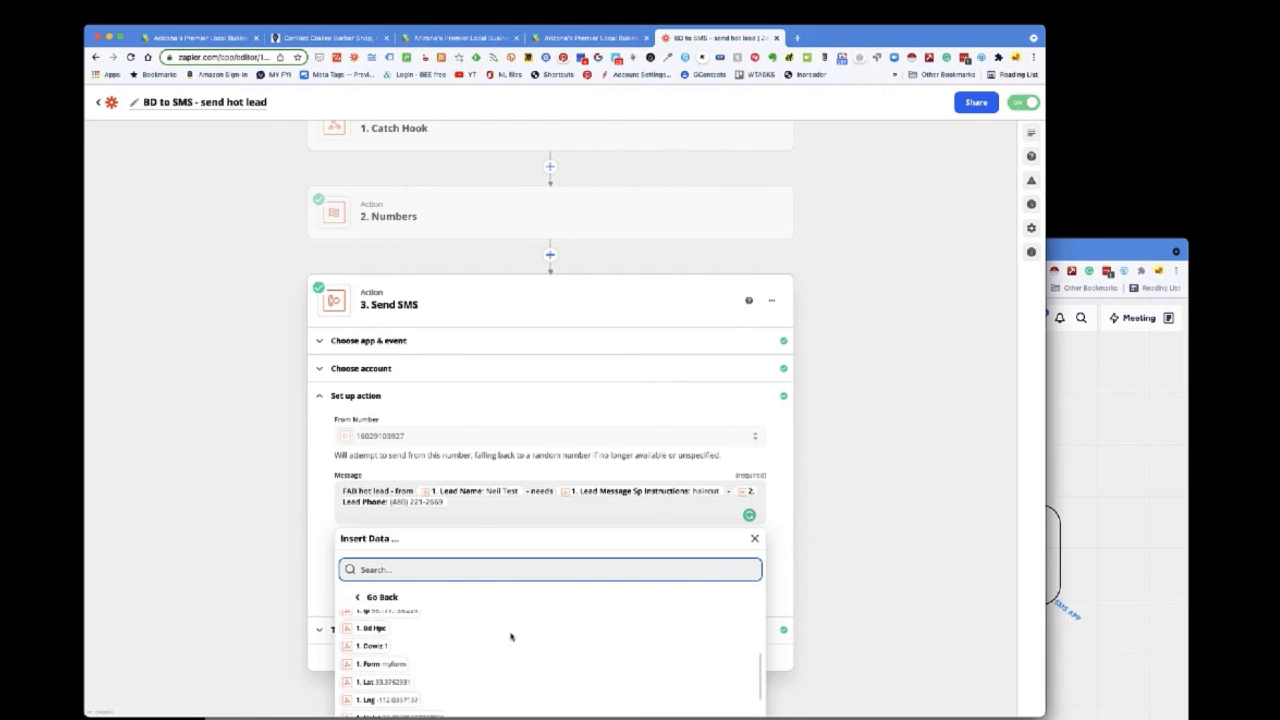
{"action": "scroll", "coordinate": [517, 637], "scroll_direction": "down", "scroll_amount": 5}
{"action": "scroll", "coordinate": [548, 639], "scroll_direction": "up", "scroll_amount": 5}
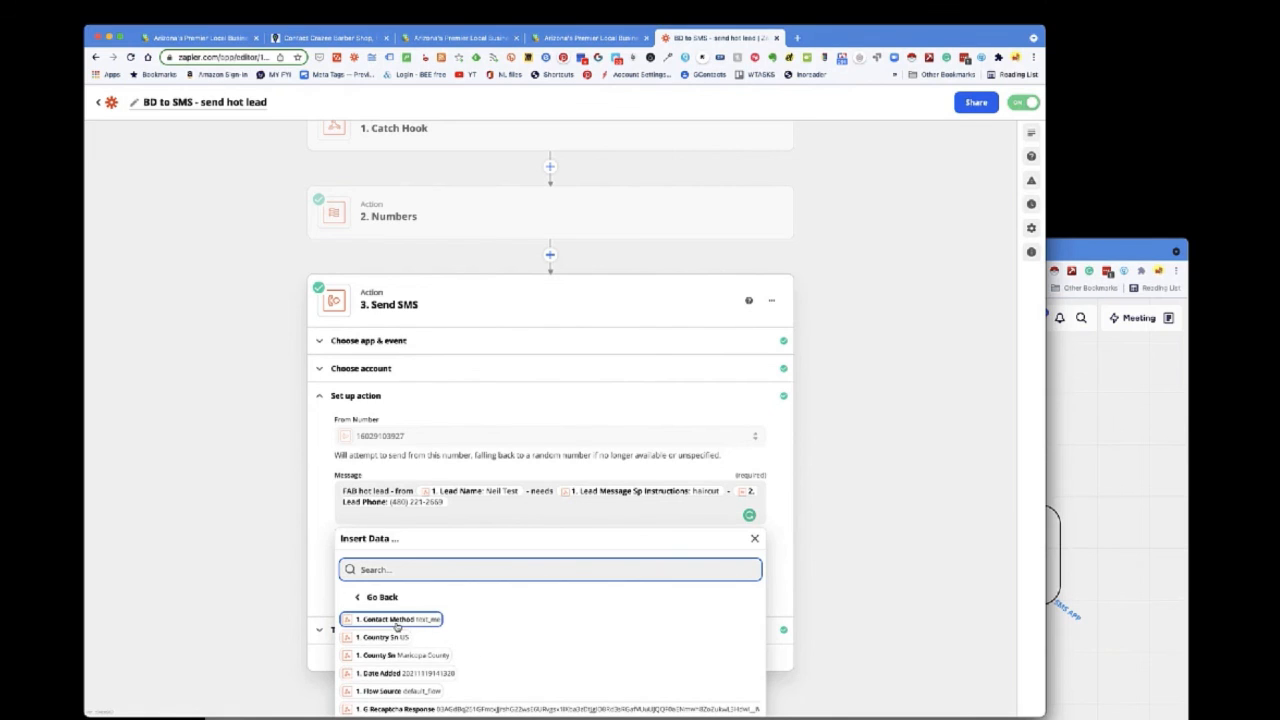
{"action": "scroll", "coordinate": [531, 631], "scroll_direction": "down", "scroll_amount": 1}
{"action": "scroll", "coordinate": [497, 637], "scroll_direction": "up", "scroll_amount": 2}
{"action": "scroll", "coordinate": [497, 635], "scroll_direction": "up", "scroll_amount": 1}
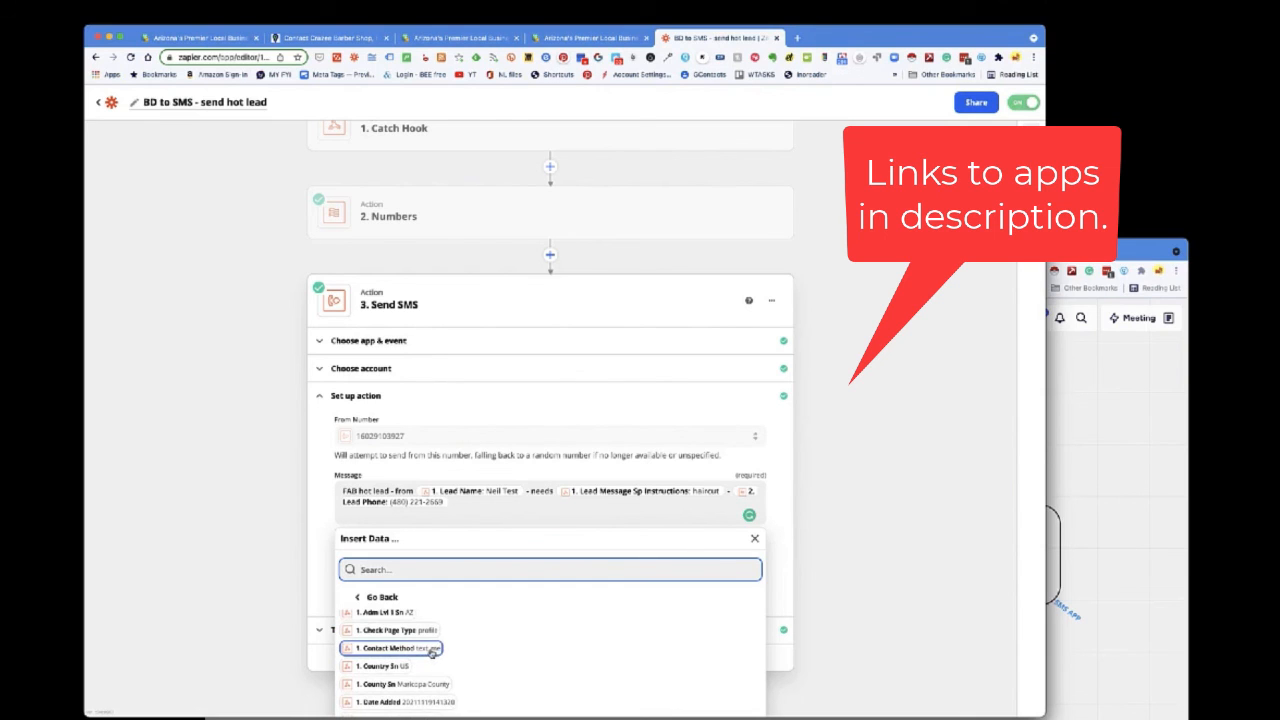
{"action": "scroll", "coordinate": [517, 646], "scroll_direction": "down", "scroll_amount": 3}
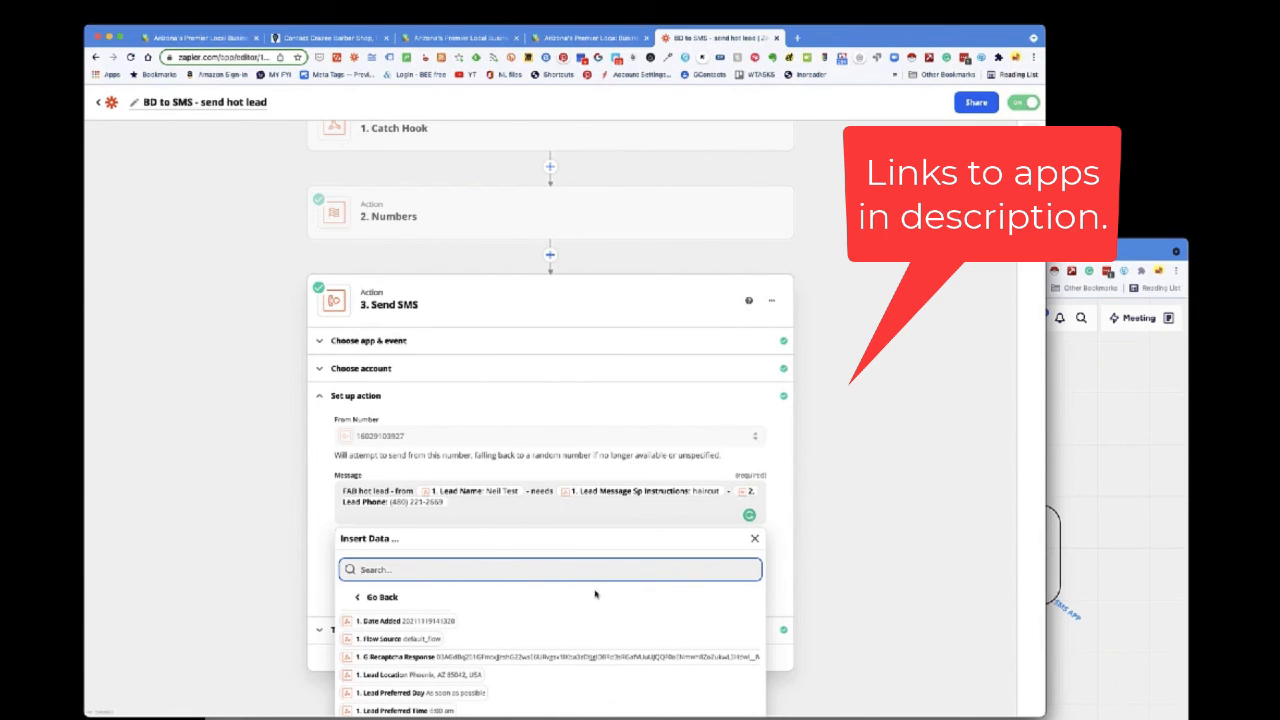
{"action": "scroll", "coordinate": [618, 630], "scroll_direction": "down", "scroll_amount": 2}
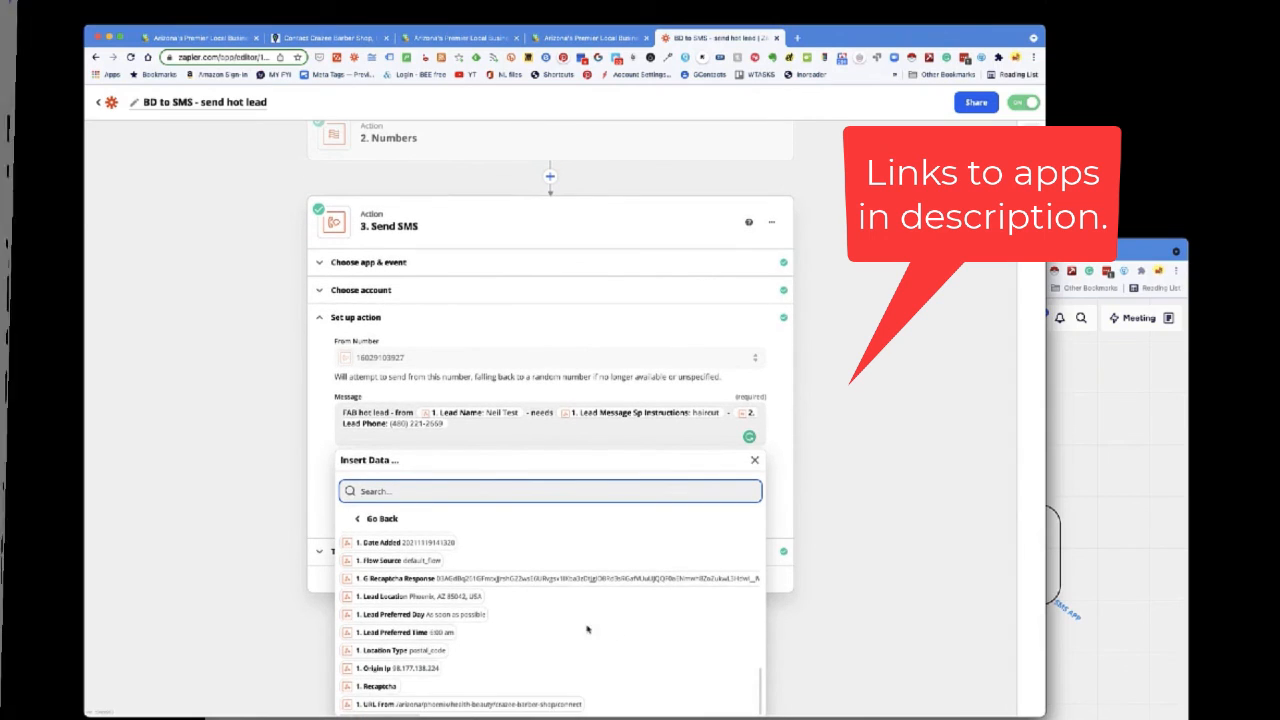